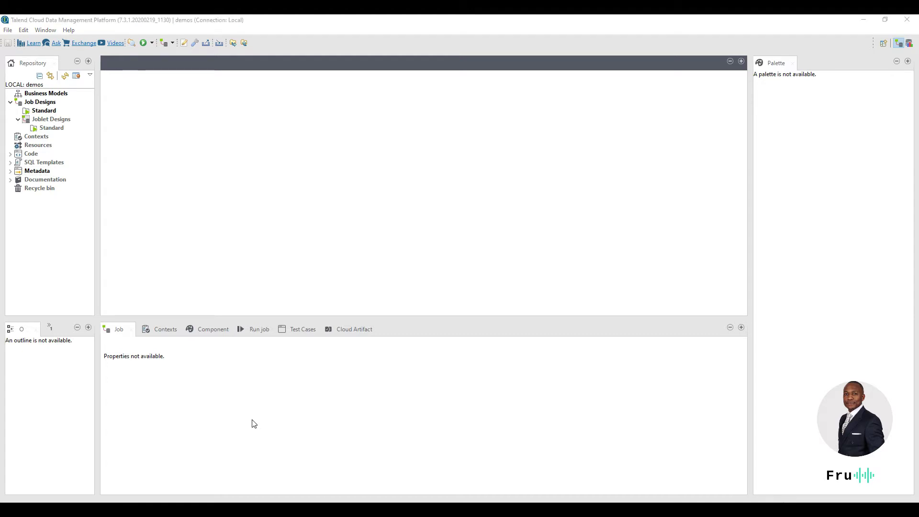
Step: Expand the repository's Metadata section and widen the repository panel
left_click_drag(918, 316, 311, 16)
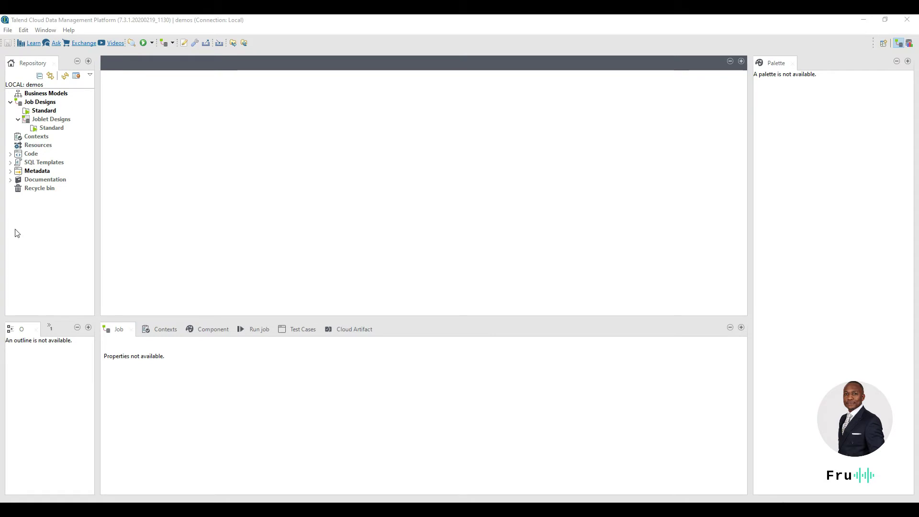
left_click(11, 172)
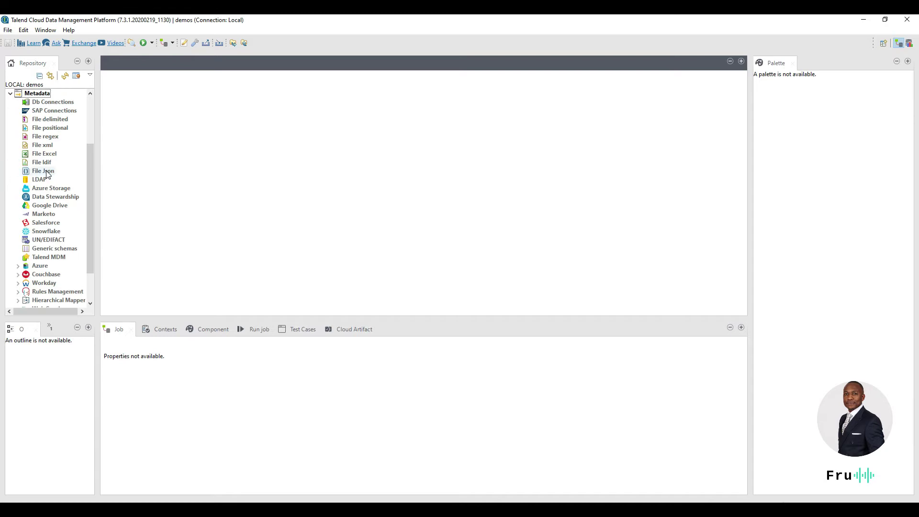
left_click_drag(97, 222, 125, 221)
scroll(57, 223, "up", 3)
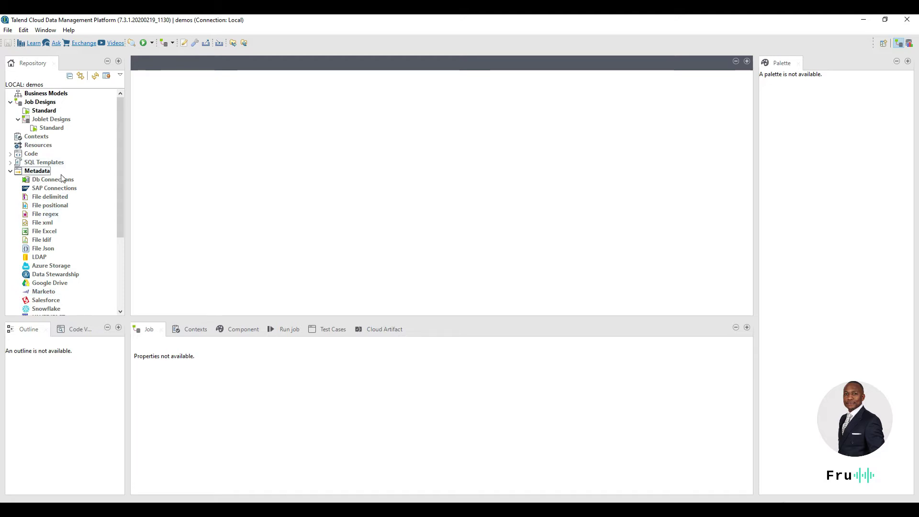
scroll(43, 269, "down", 5)
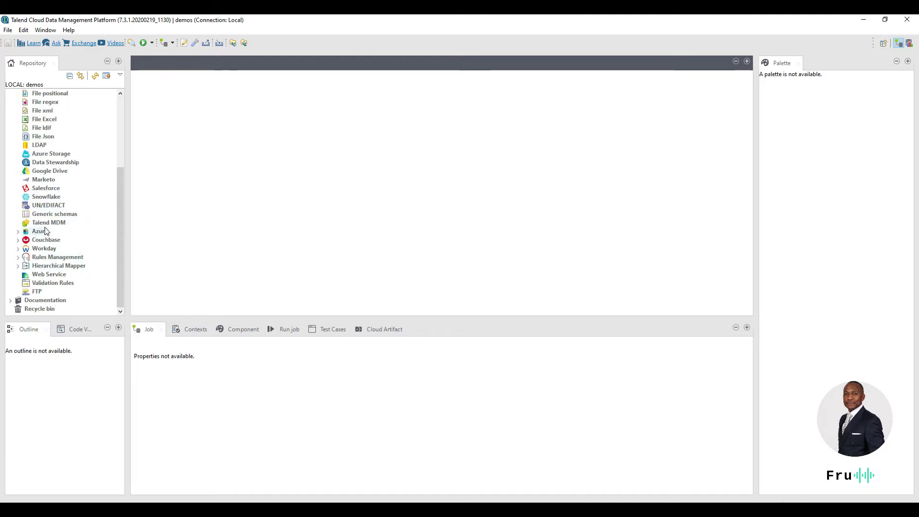
Step: Start a new Snowflake connection named snowflake_conn, then bring the maximized web console forward
right_click(43, 200)
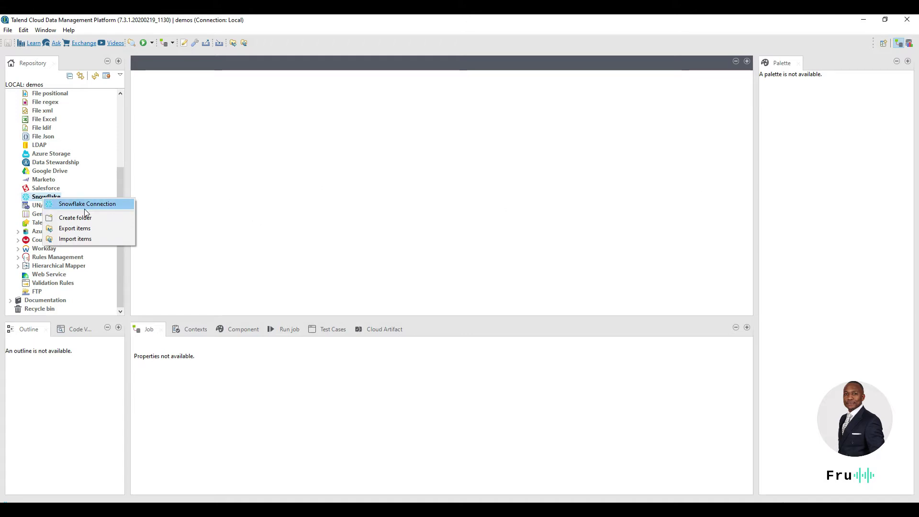
left_click(102, 205)
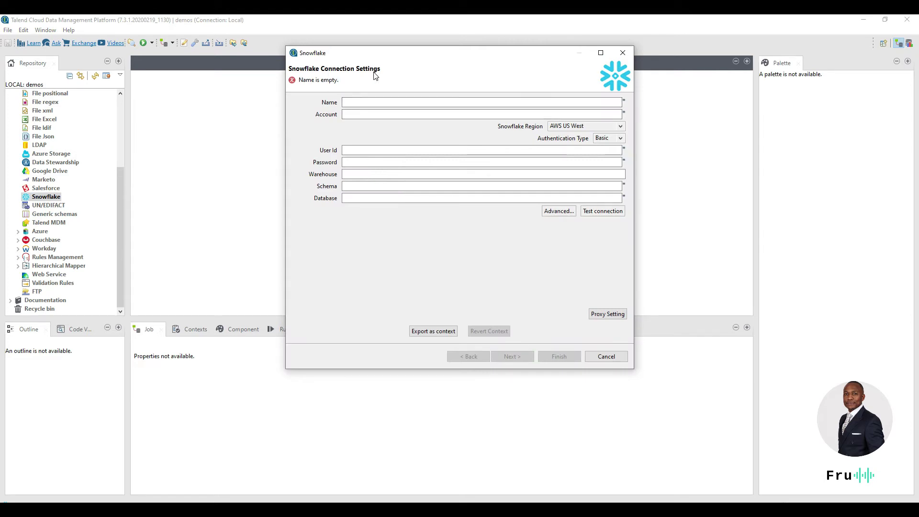
left_click(391, 102)
type("snowflake")
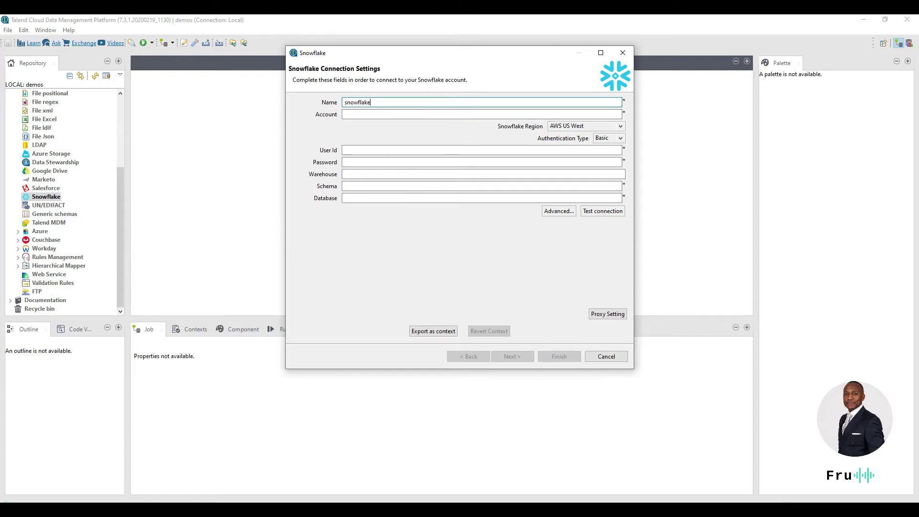
key("Tab")
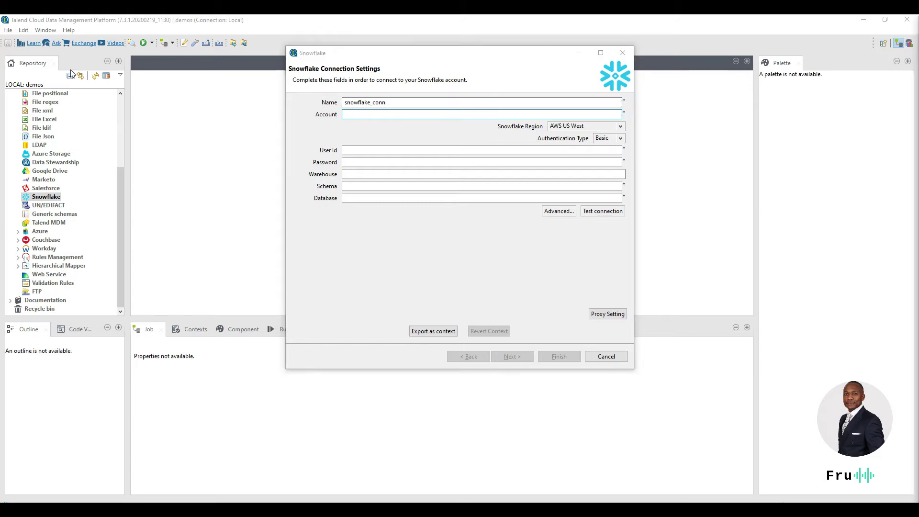
key("alt+Tab")
left_click(771, 64)
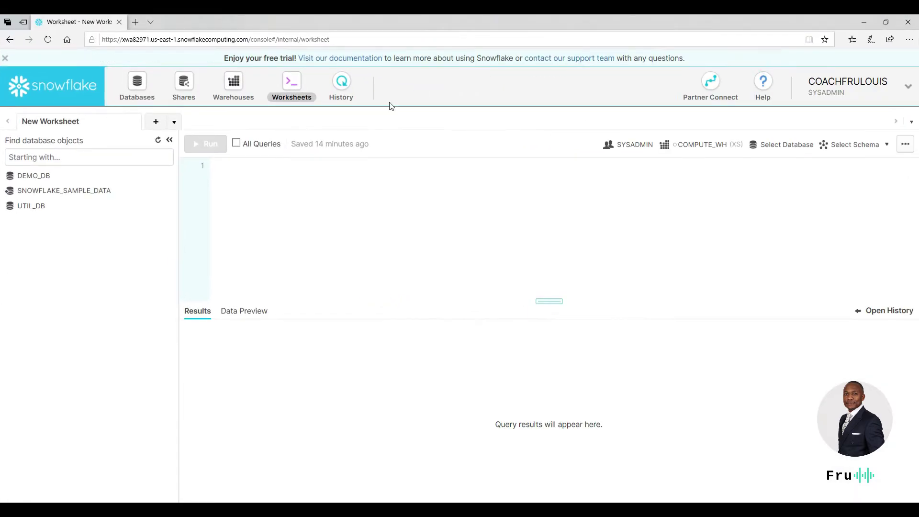
Step: Select the account identifier in the worksheet's web address, just before us-east-1
left_click_drag(149, 38, 123, 43)
key("ctrl+c")
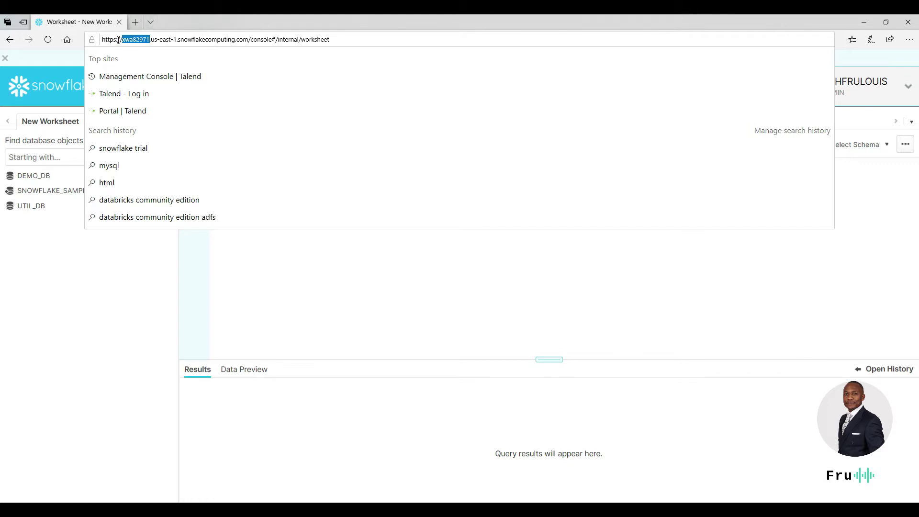
left_click(124, 40)
left_click(177, 39)
left_click_drag(149, 40, 125, 40)
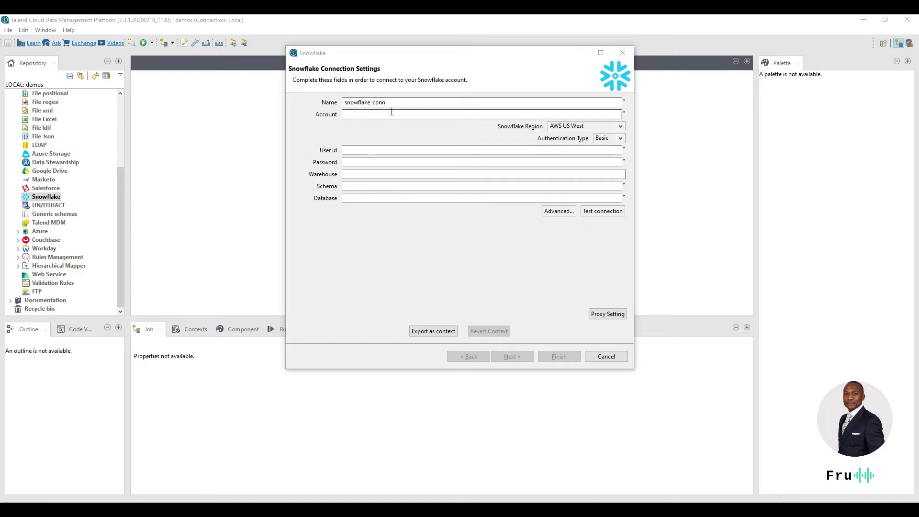
Step: Paste the copied account identifier into the connection's Account field and move the browser aside
left_click(373, 114)
key("ctrl+v")
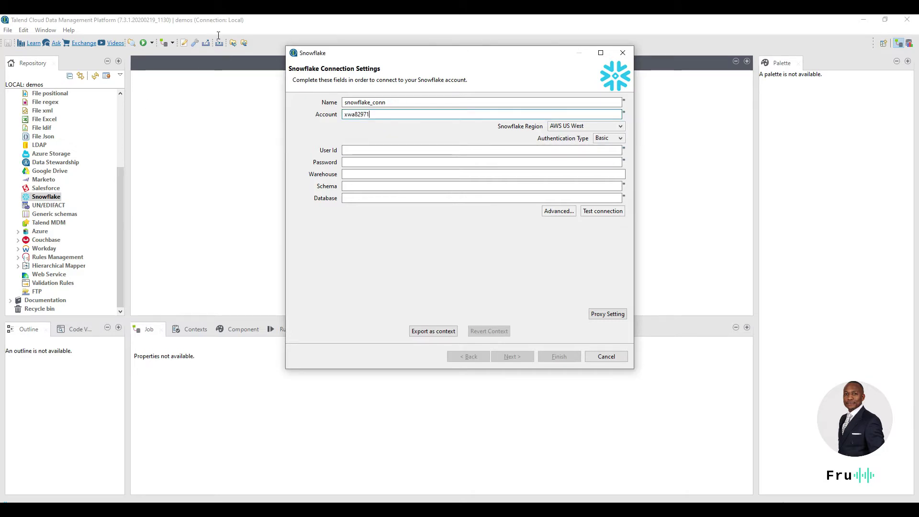
key("alt+Tab")
left_click_drag(526, 115, 402, 34)
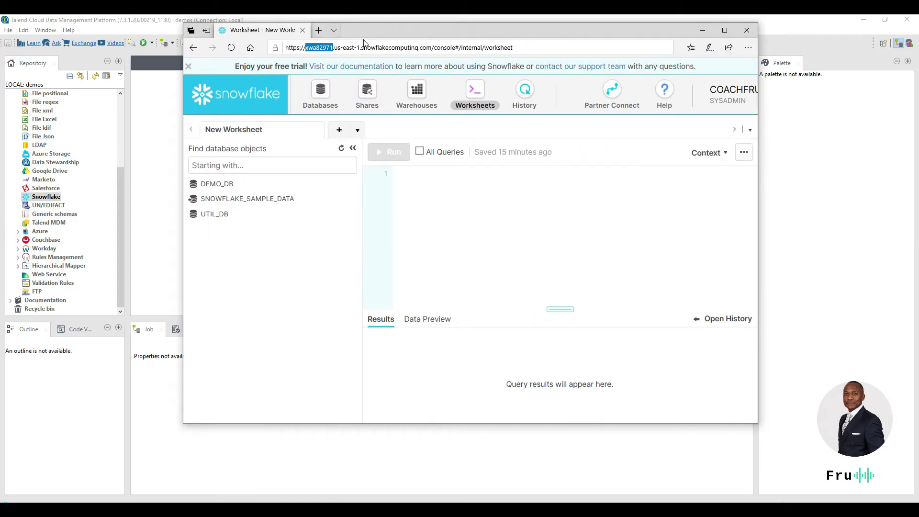
left_click_drag(381, 32, 918, 139)
Step: Set the Snowflake Region to AWS US East
left_click(621, 126)
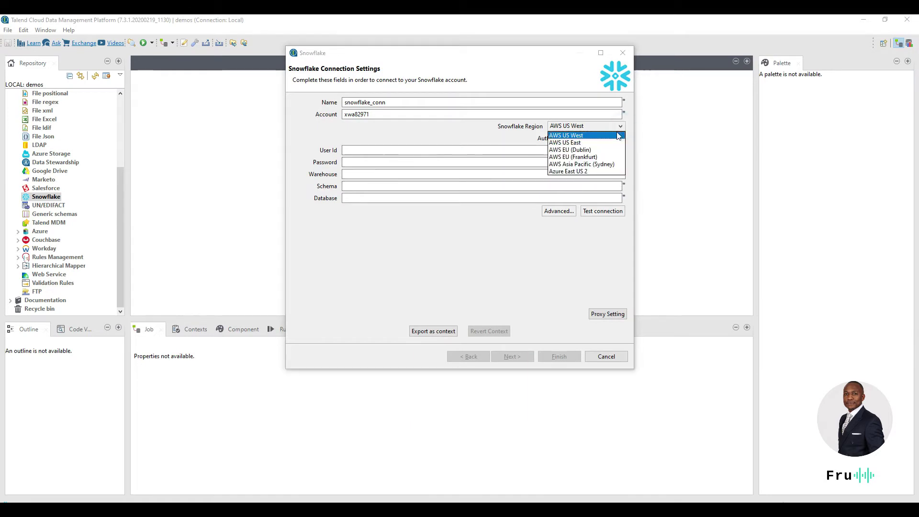
left_click(562, 146)
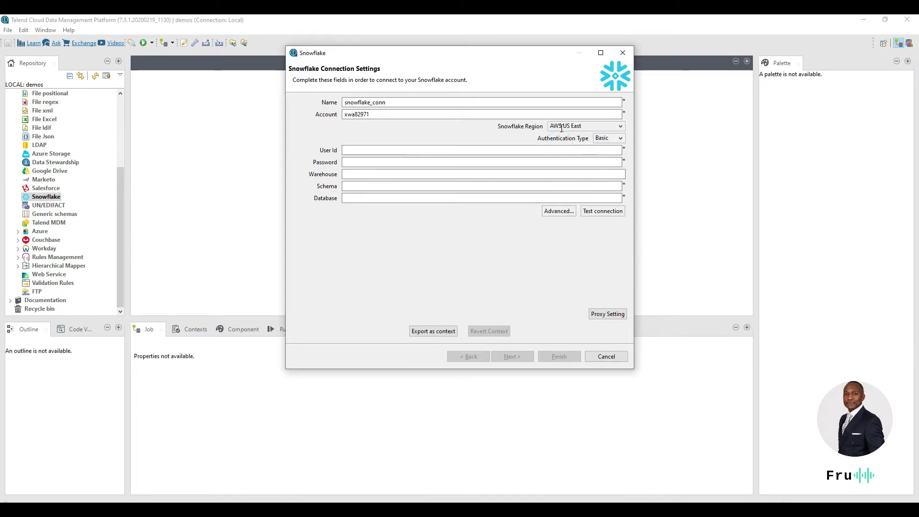
left_click(621, 128)
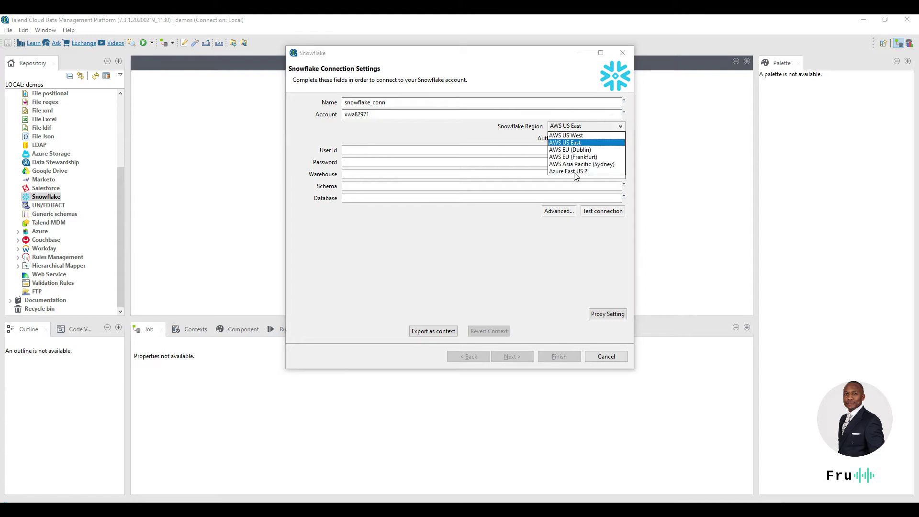
left_click(577, 144)
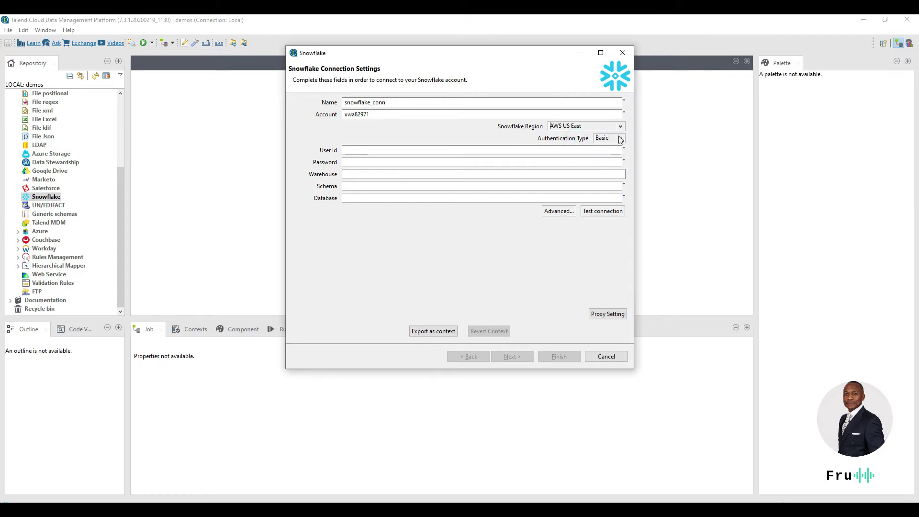
Step: Enter the Snowflake user id and the account password
left_click(381, 150)
type("coachfrulouis")
key("Tab")
type("***********")
key("Tab")
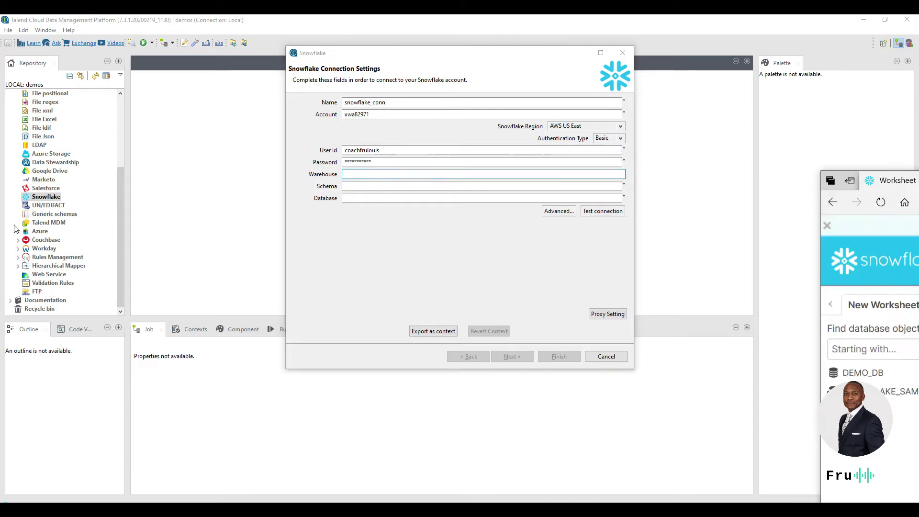
Step: Check the console's Warehouses page, then enter warehouse COMPUTE_WH and schema PUBLIC
key("alt+Tab")
mouse_move(43, 176)
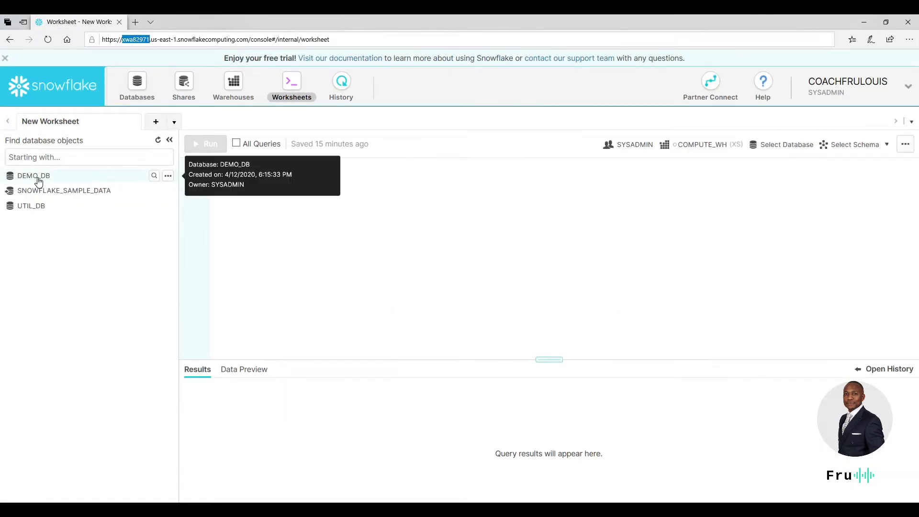
left_click(248, 101)
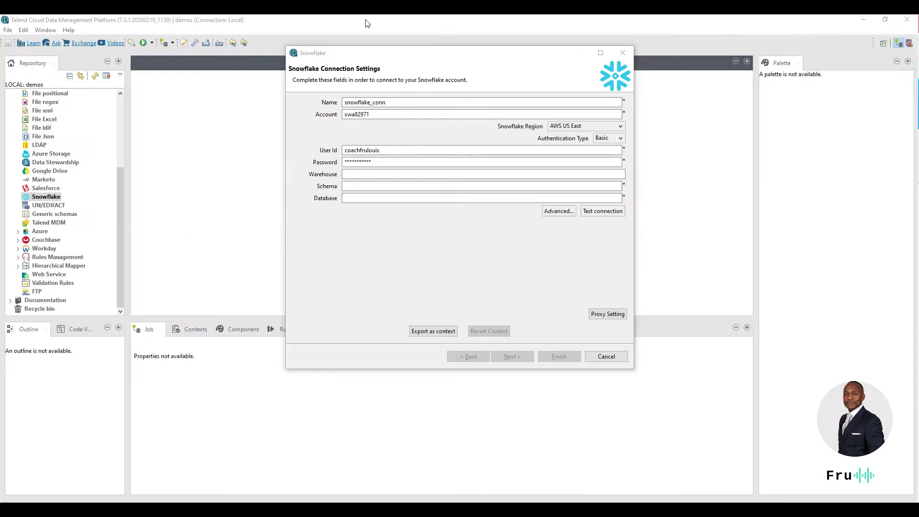
left_click(373, 174)
type("COOMPUT")
key("BackSpace")
key("BackSpace")
key("BackSpace")
key("BackSpace")
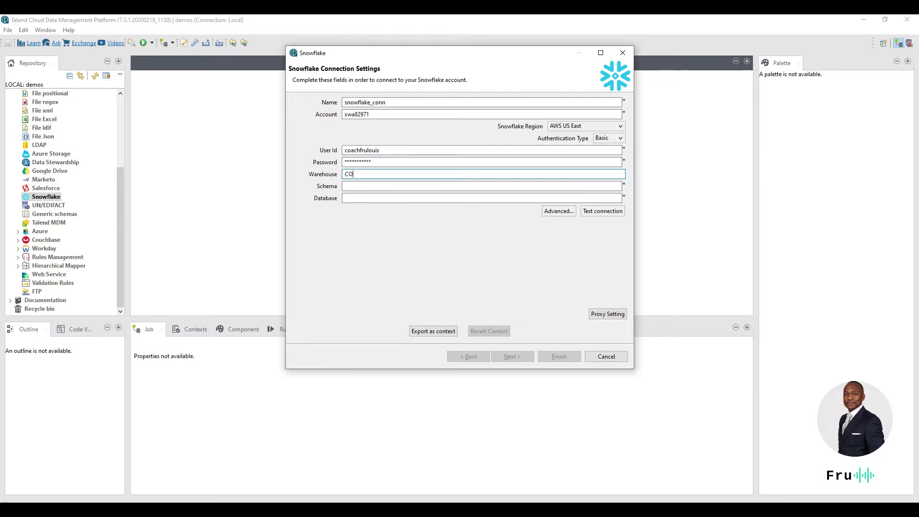
type("TE")
key("BackSpace")
key("BackSpace")
key("Tab")
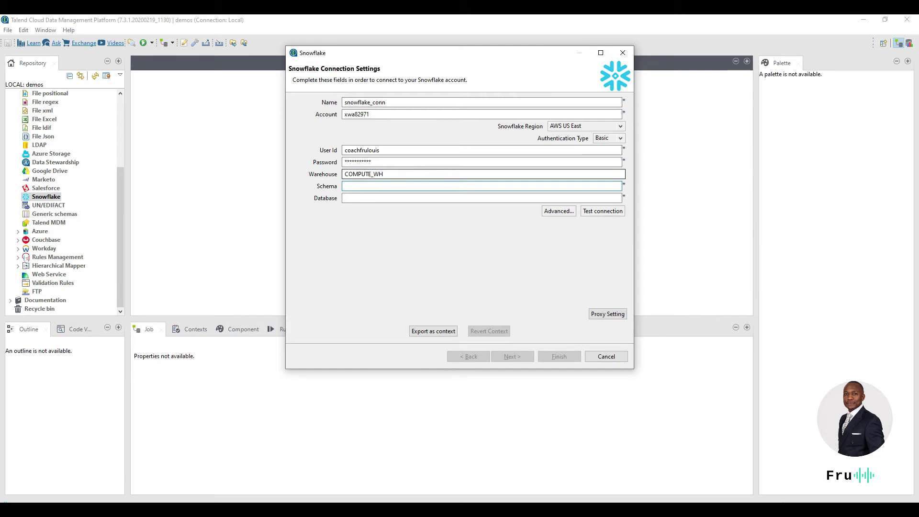
type("PUBLIC")
key("alt+Tab")
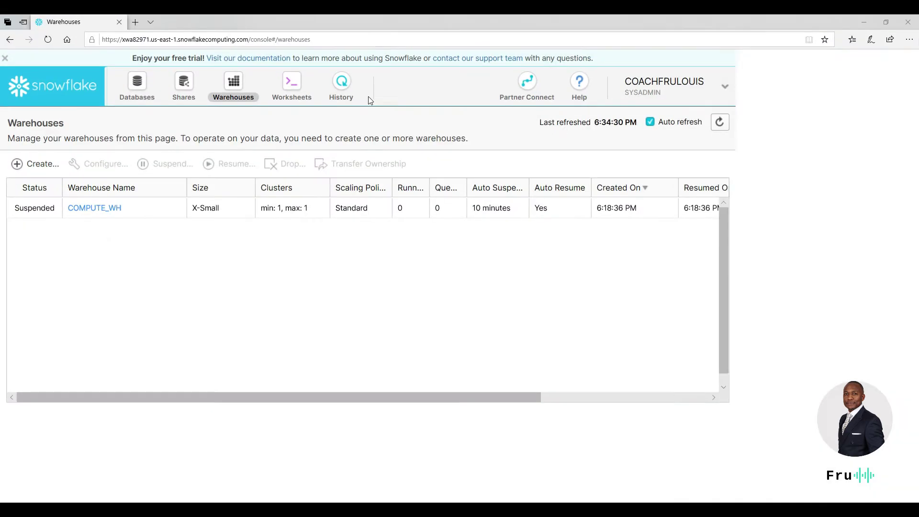
Step: Open the DEMO_DB database's empty Tables page, then return to Talend
left_click(136, 89)
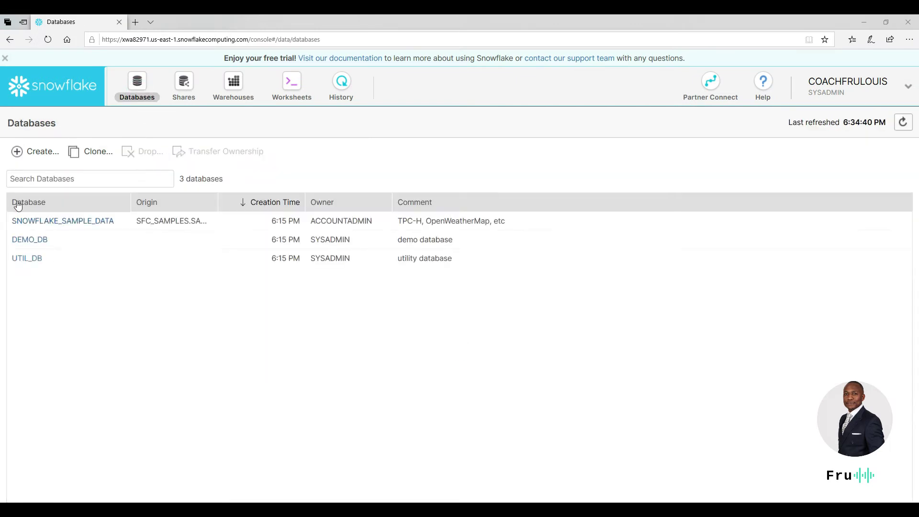
left_click(40, 242)
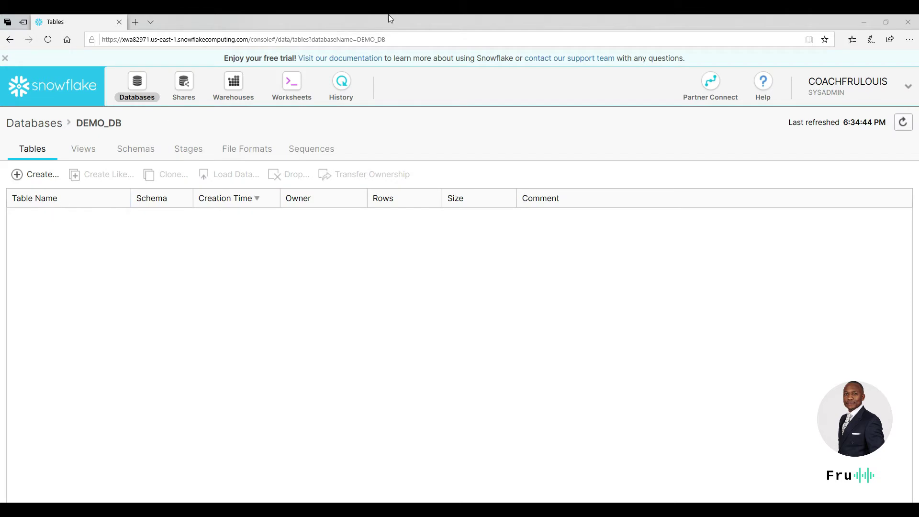
key("alt+Tab")
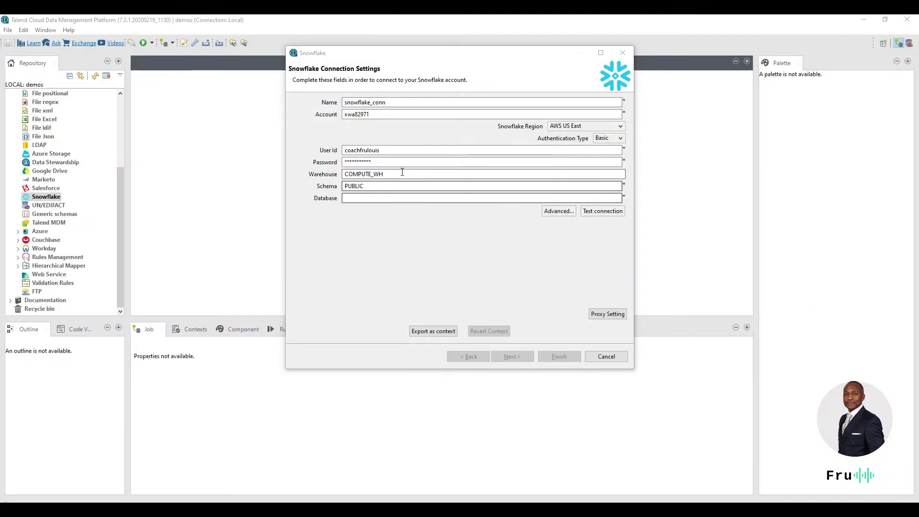
Step: Enter the DEMO_DB database name and test the connection until it reports success
left_click(402, 198)
type("DEMO_DB")
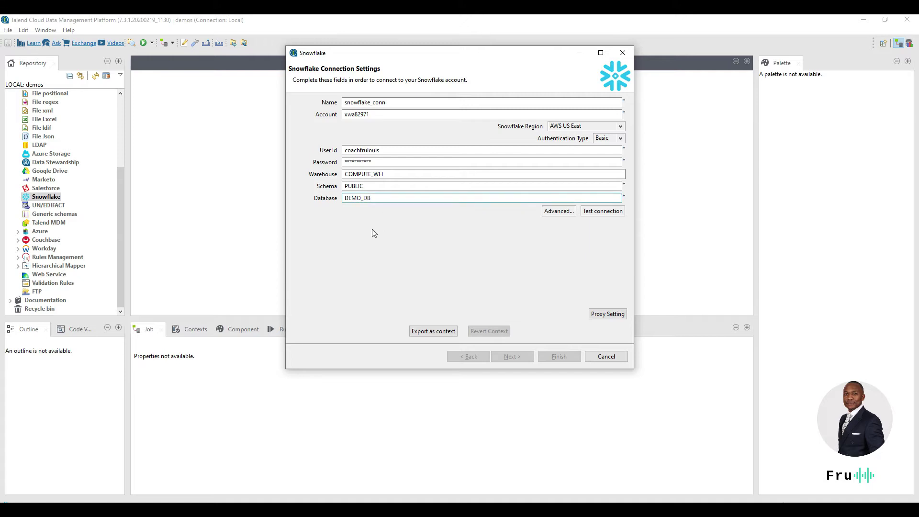
left_click(388, 176)
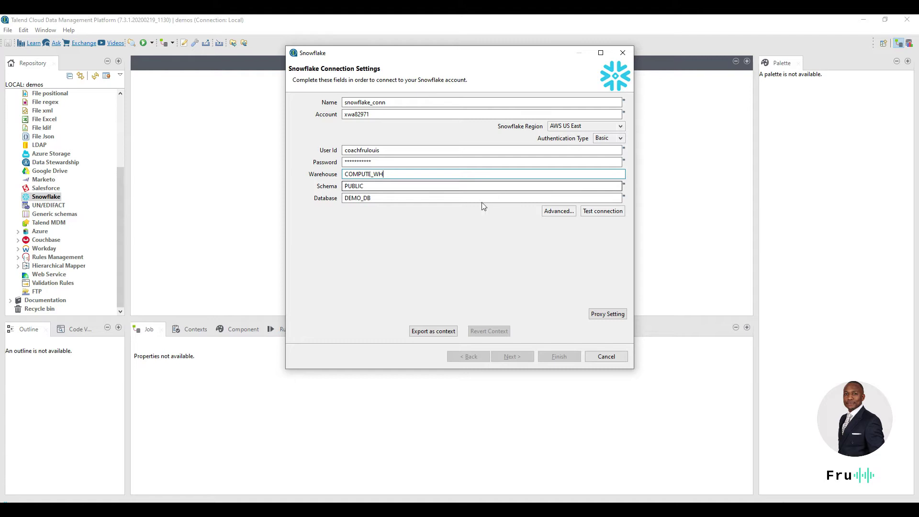
left_click(609, 215)
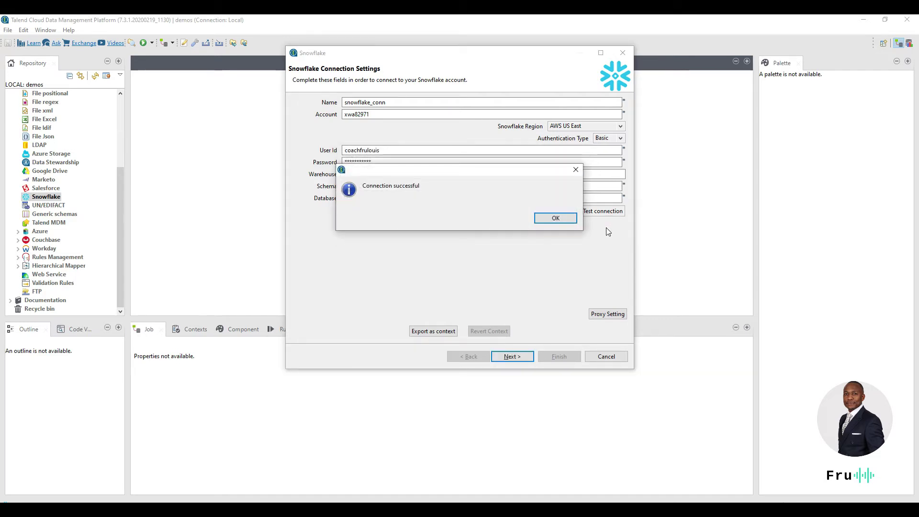
left_click(557, 219)
Step: Finish the Snowflake wizard and expand Snowflake to show snowflake_conn 0.1
left_click(508, 357)
left_click(505, 356)
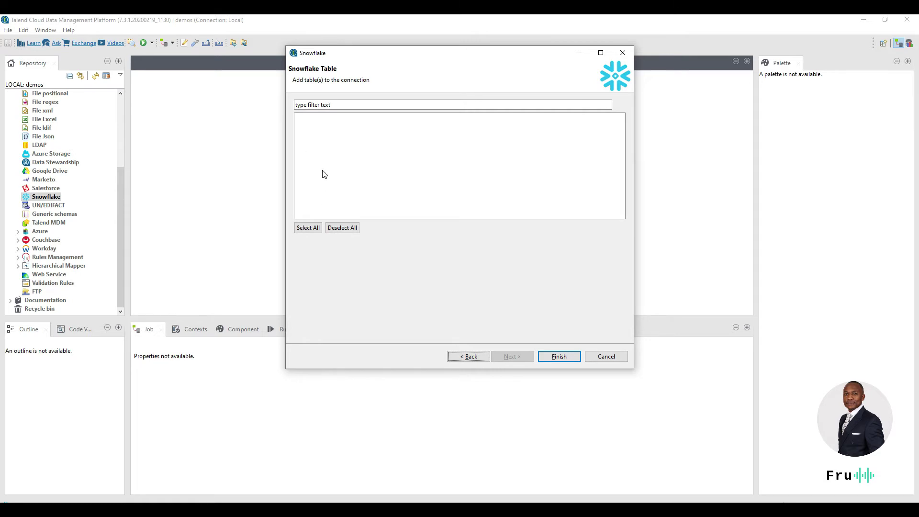
left_click(571, 357)
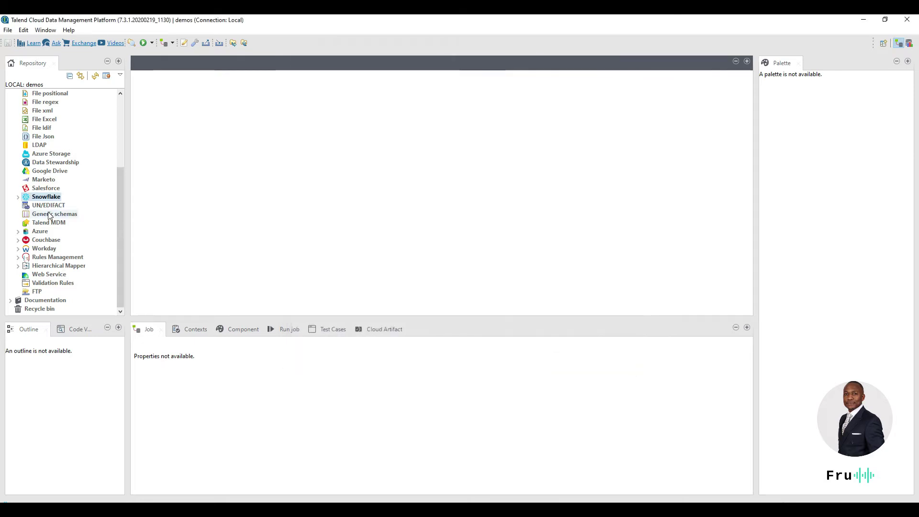
left_click(18, 197)
scroll(69, 206, "up", 2)
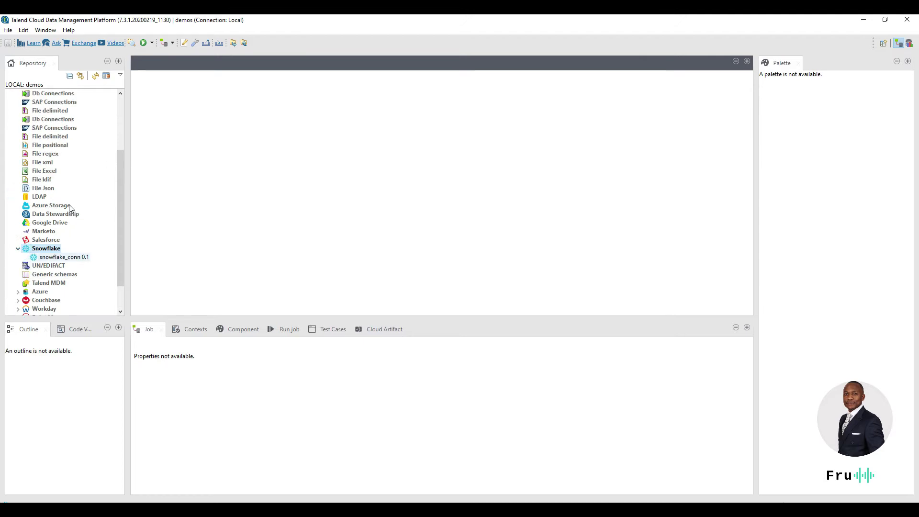
scroll(69, 206, "up", 3)
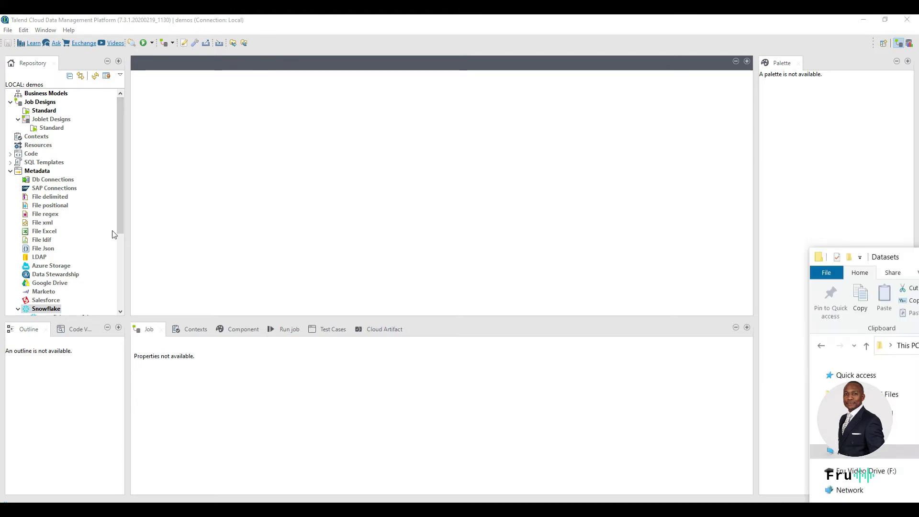
Step: Open Orders.csv from the Datasets folder in Notepad++ and select its data
left_click_drag(918, 255, 267, 65)
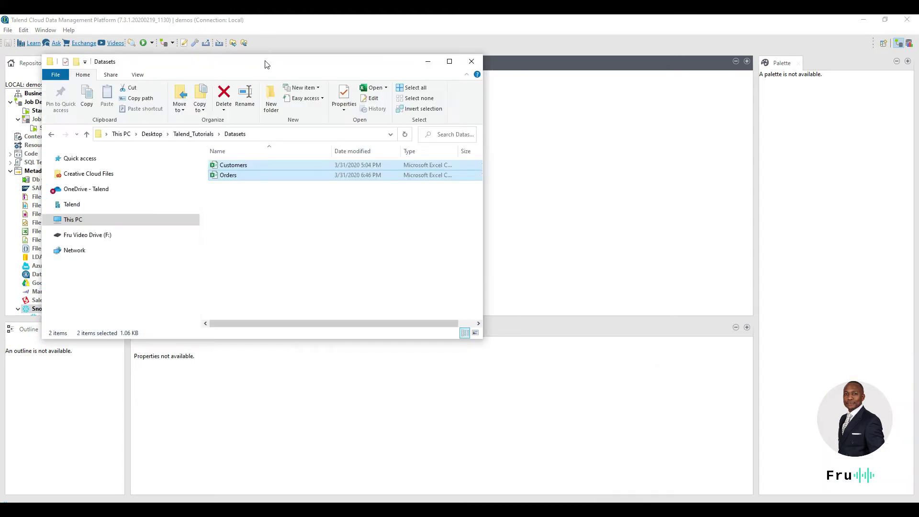
right_click(234, 176)
left_click(289, 259)
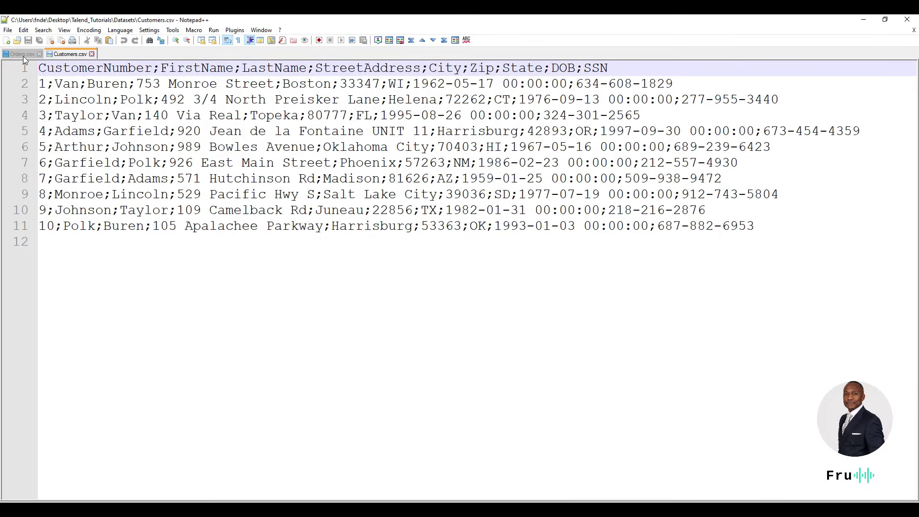
left_click(23, 54)
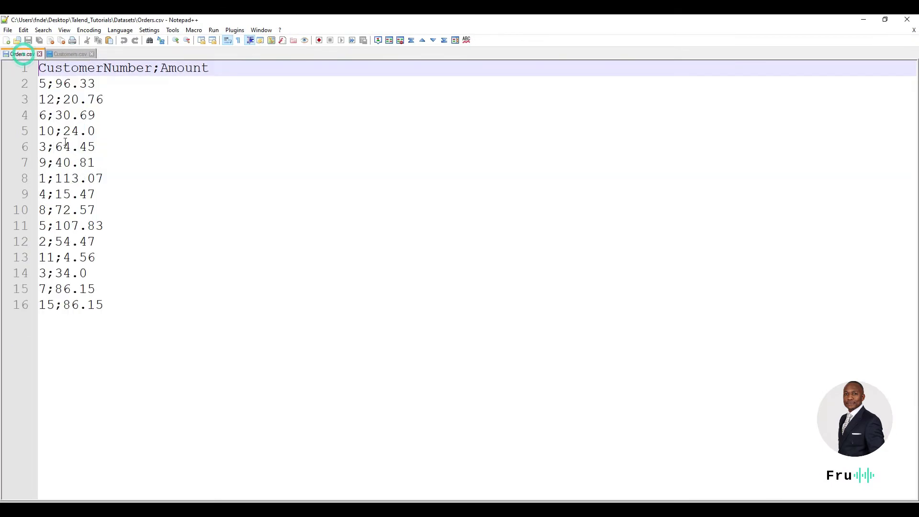
left_click_drag(117, 338, 38, 68)
Step: Select the Customers.csv contents, then return to the Orders.csv tab
left_click(76, 55)
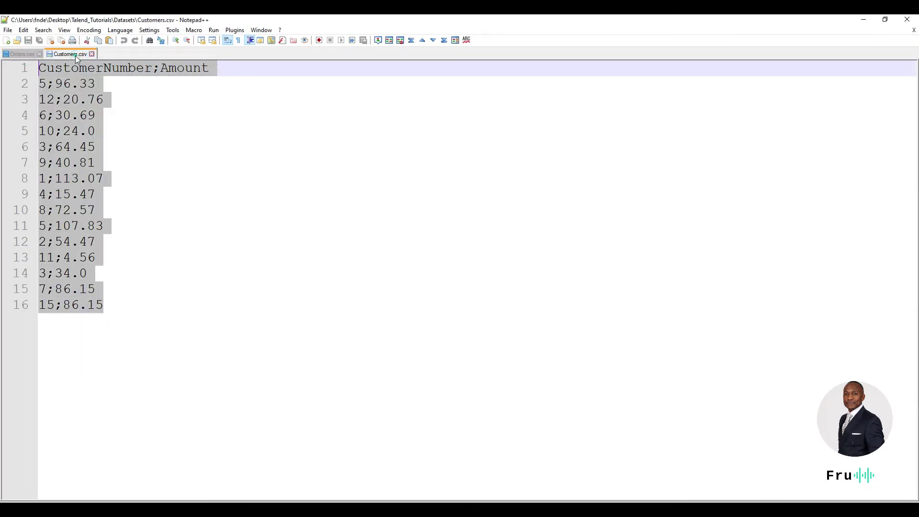
left_click_drag(200, 346, 39, 68)
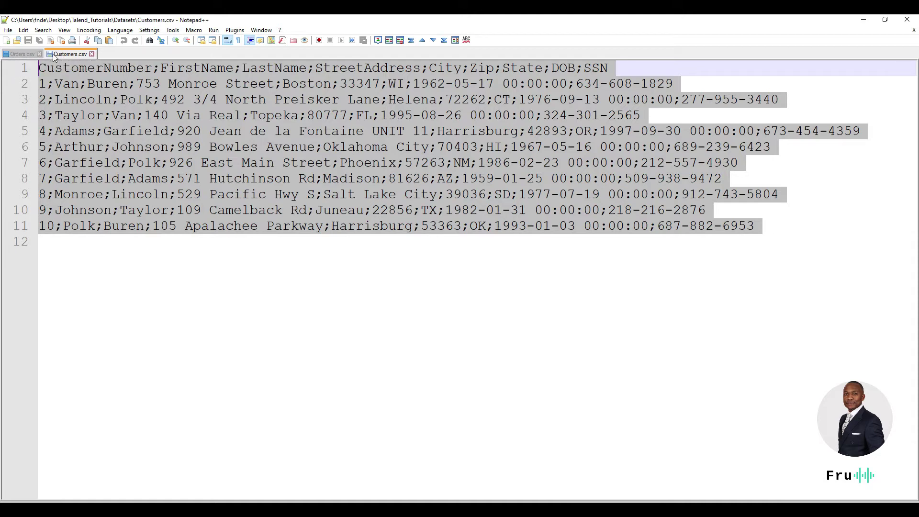
left_click(19, 56)
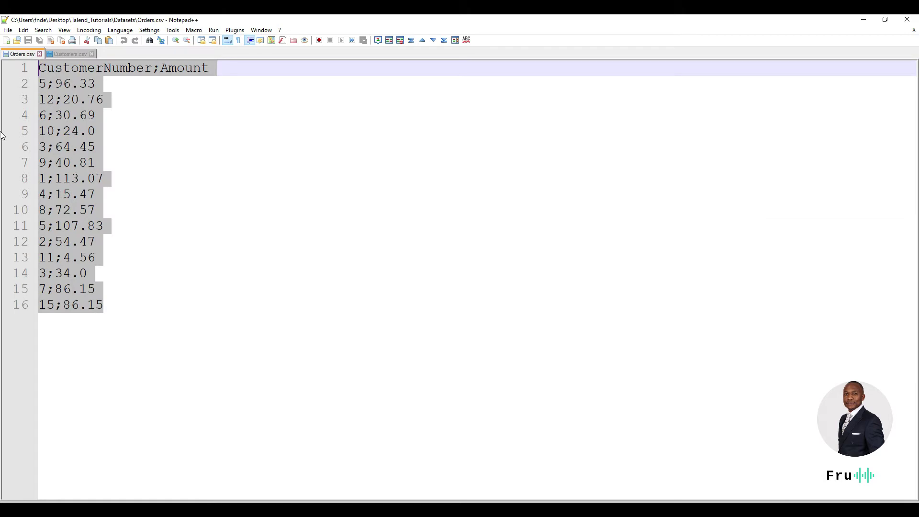
Step: Move Notepad++ and the Datasets folder window off screen, back to Talend's delimited file metadata
left_click_drag(365, 20, 918, 98)
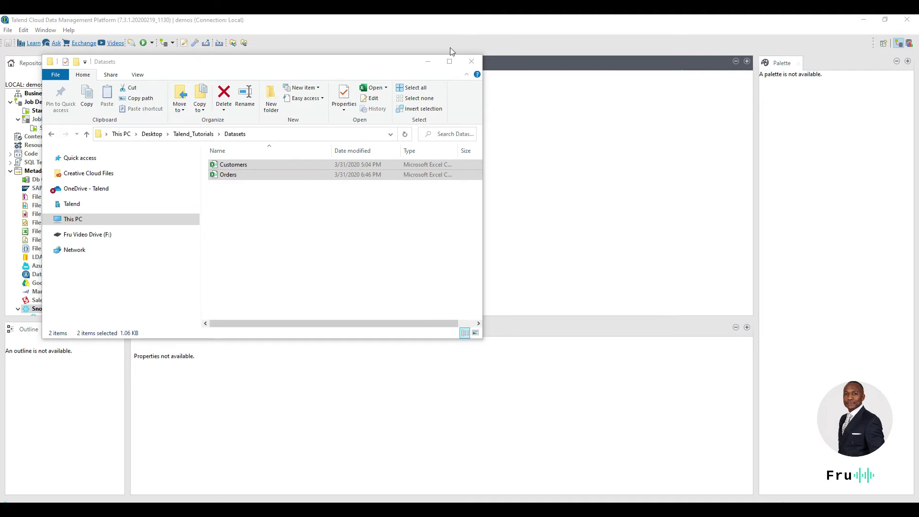
left_click_drag(372, 62, 918, 201)
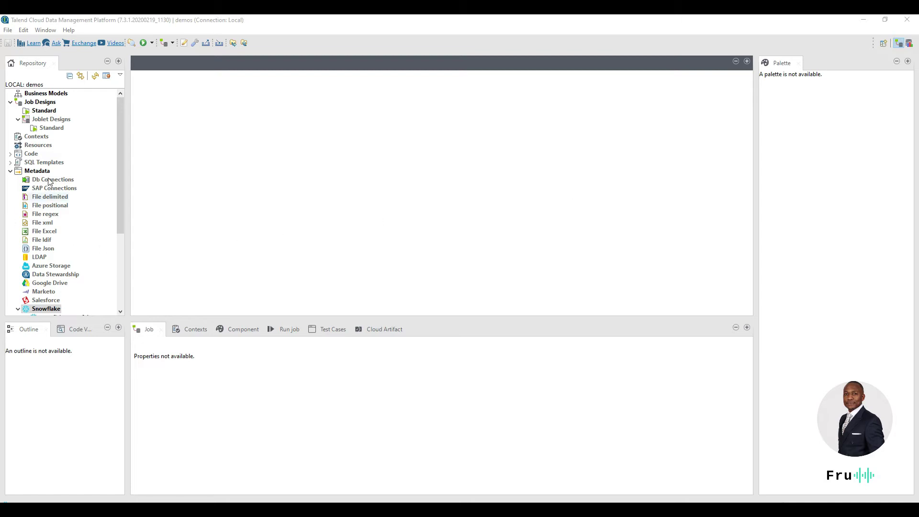
right_click(34, 199)
Step: Create delimited file metadata named Customers reading Customers.csv and advance to its parsing settings
left_click(88, 207)
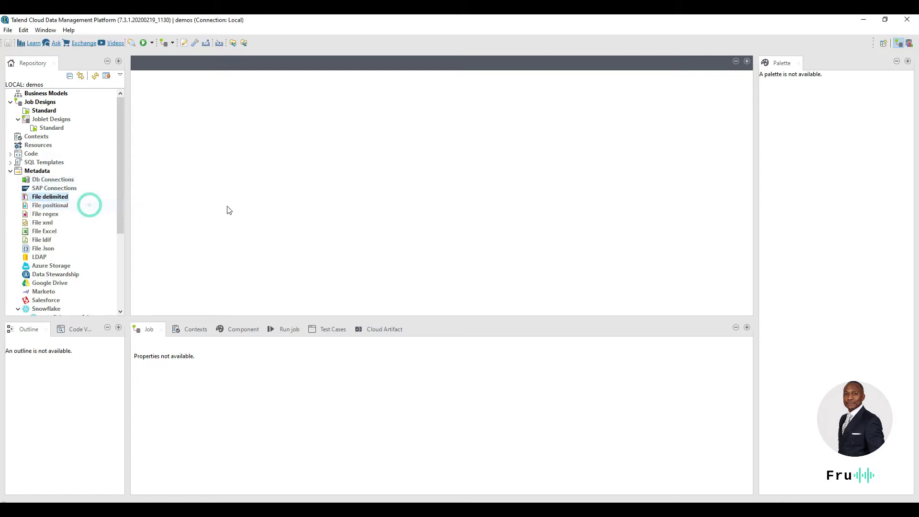
type("Customers")
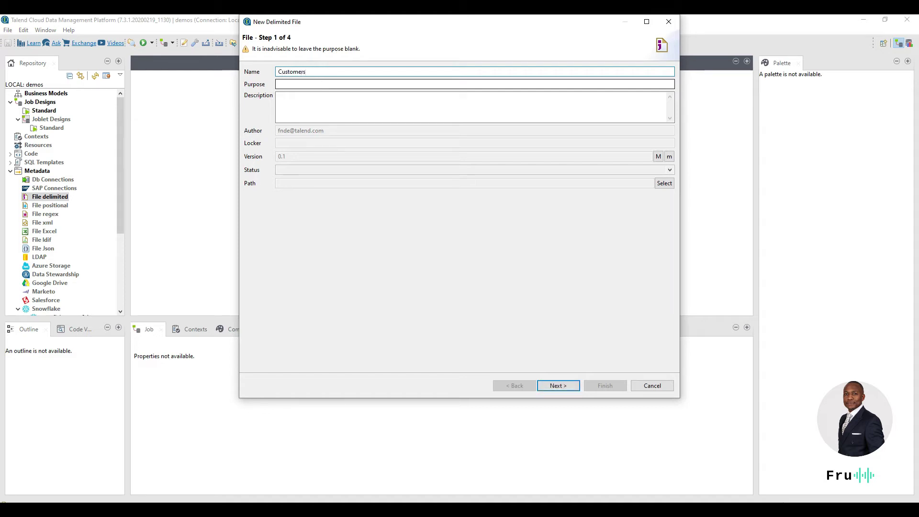
left_click(318, 104)
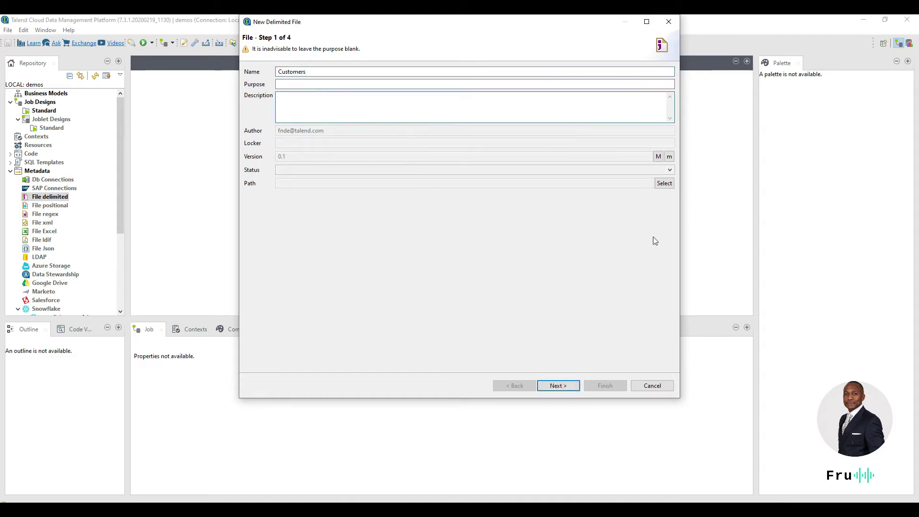
left_click(558, 386)
left_click(655, 99)
left_click(385, 101)
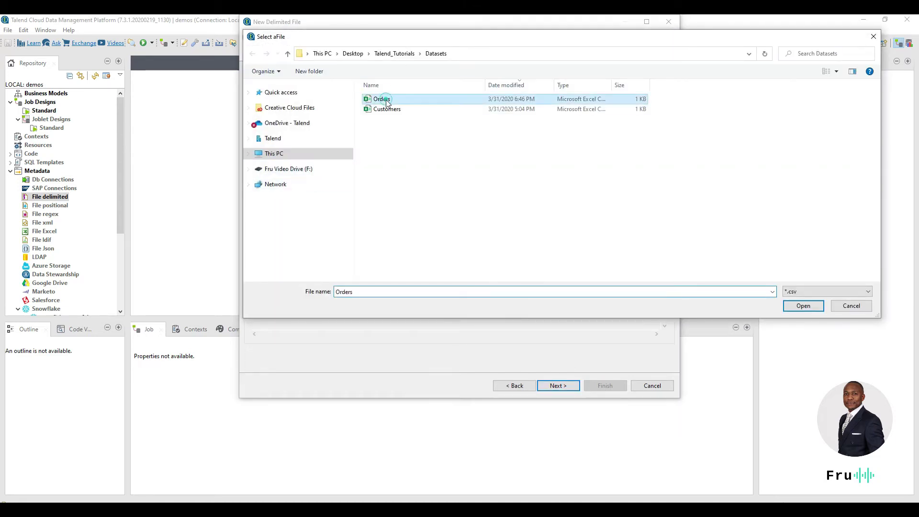
left_click(389, 110)
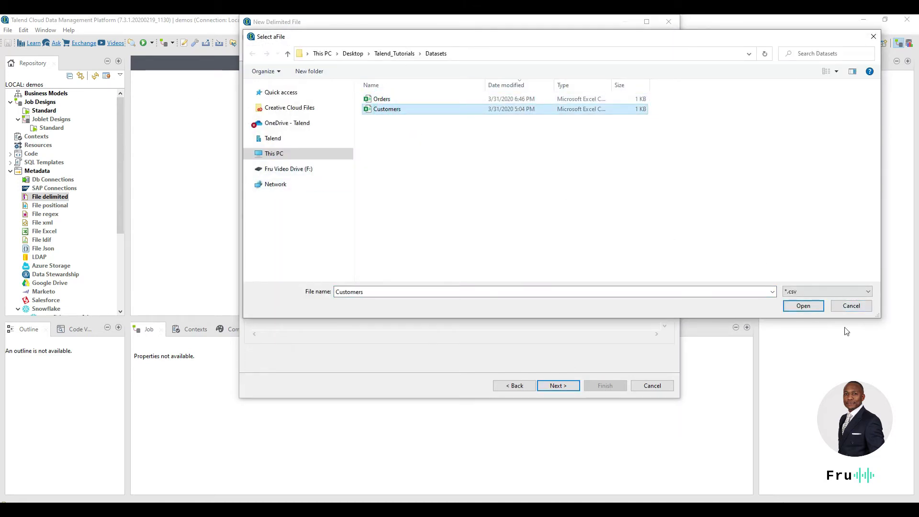
left_click(804, 305)
left_click(567, 390)
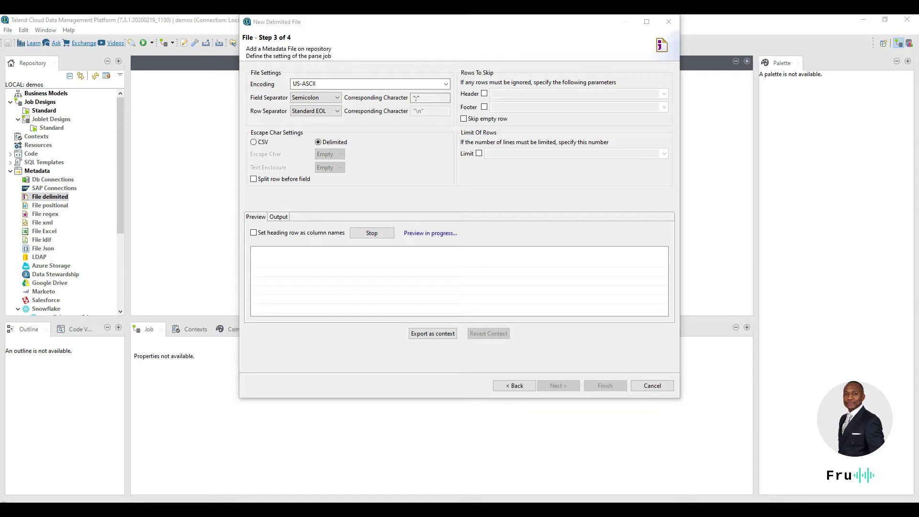
Step: Use the heading row as column names, refresh the preview, and finish with the nine-column Customers schema
key("alt+Tab")
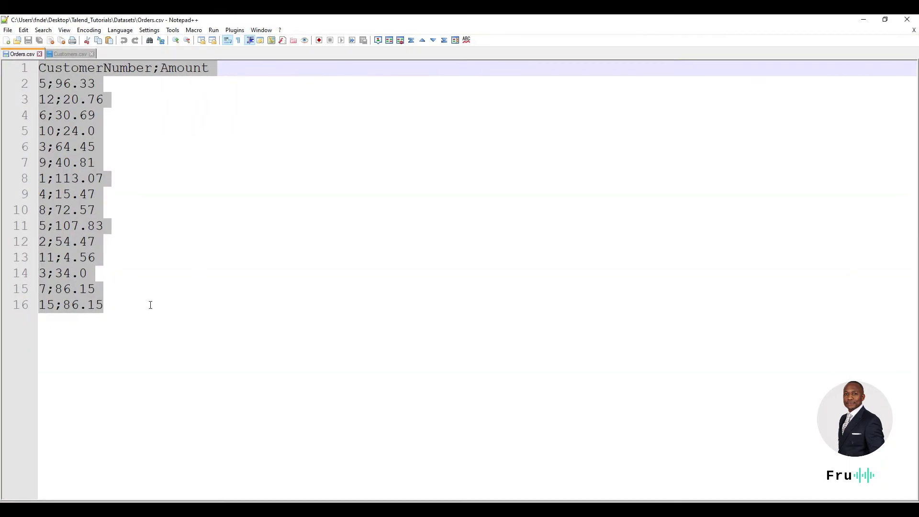
left_click(864, 20)
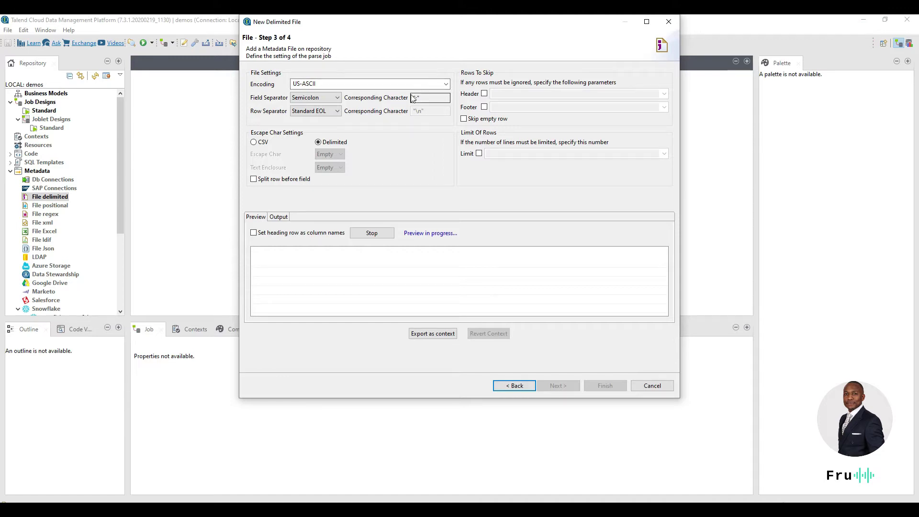
left_click(259, 234)
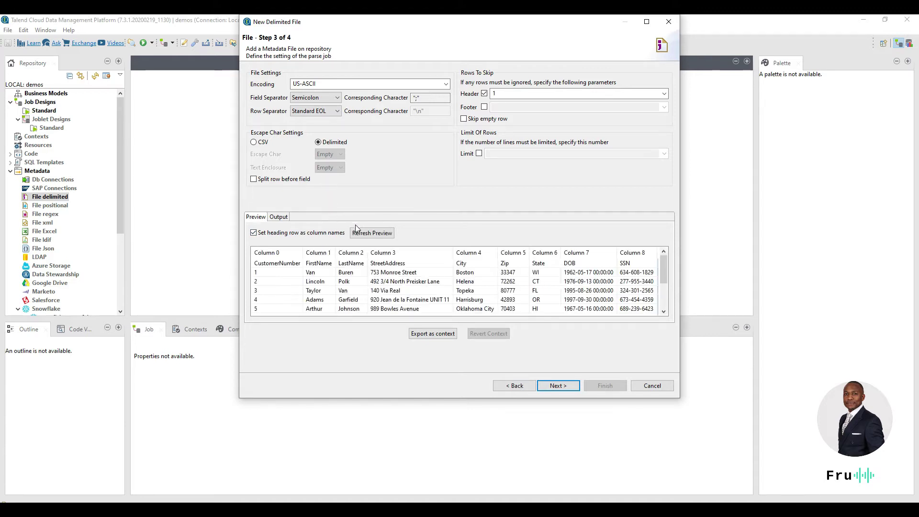
left_click(378, 234)
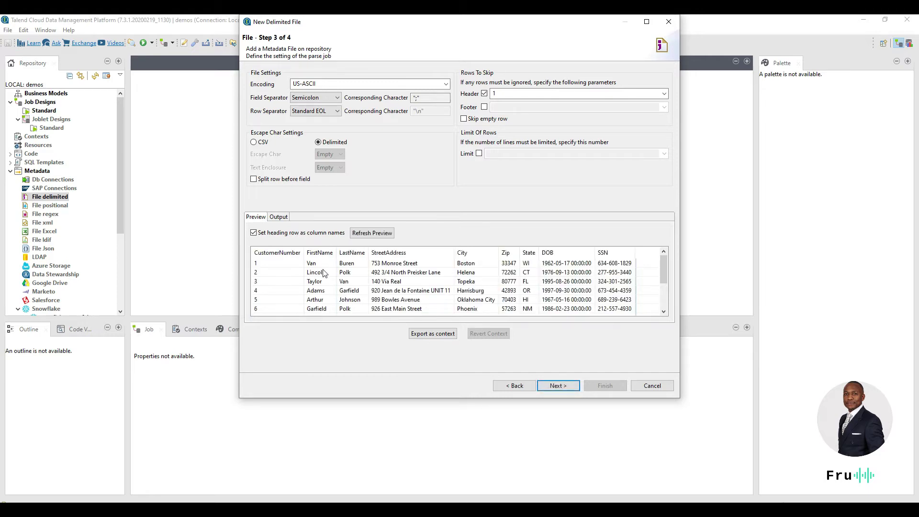
scroll(504, 283, "down", 2)
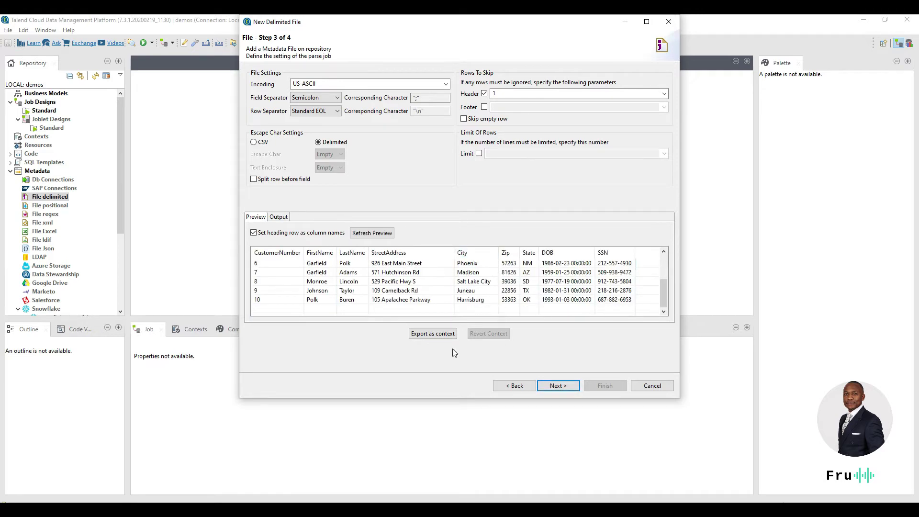
left_click(556, 384)
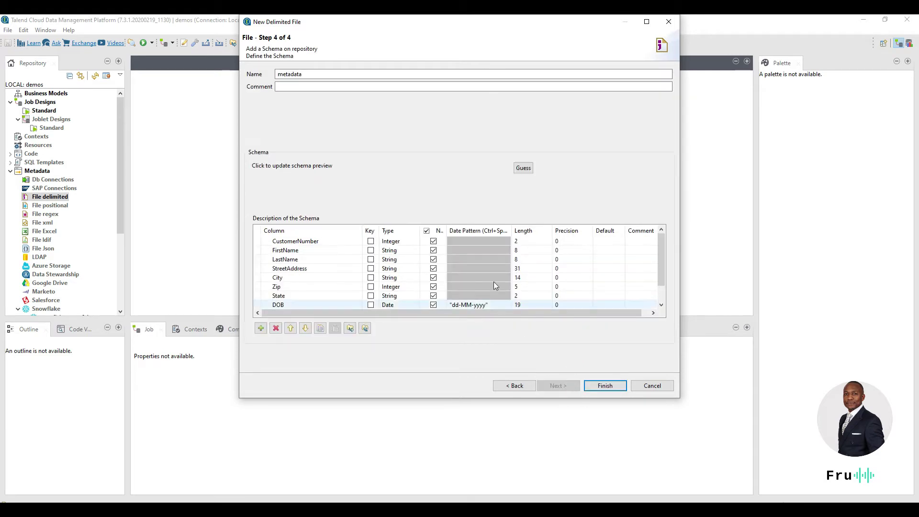
scroll(493, 282, "down", 1)
scroll(521, 304, "up", 2)
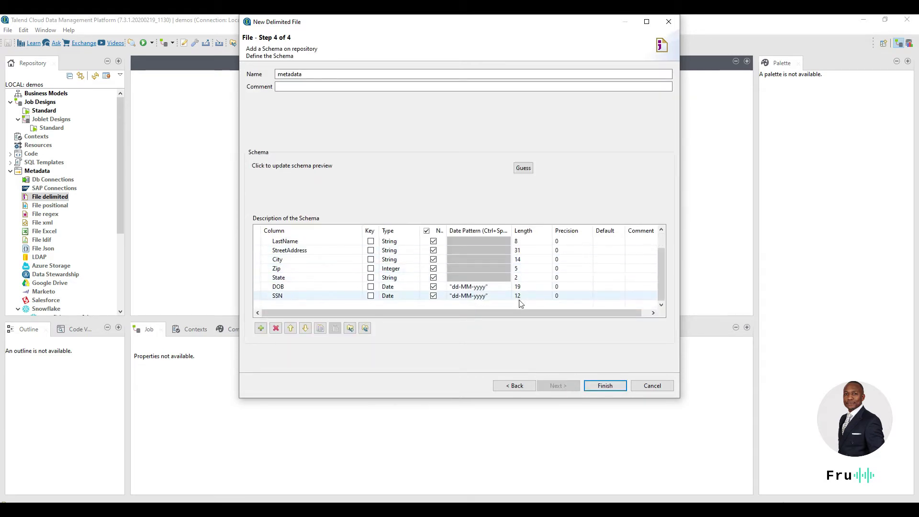
scroll(404, 253, "down", 2)
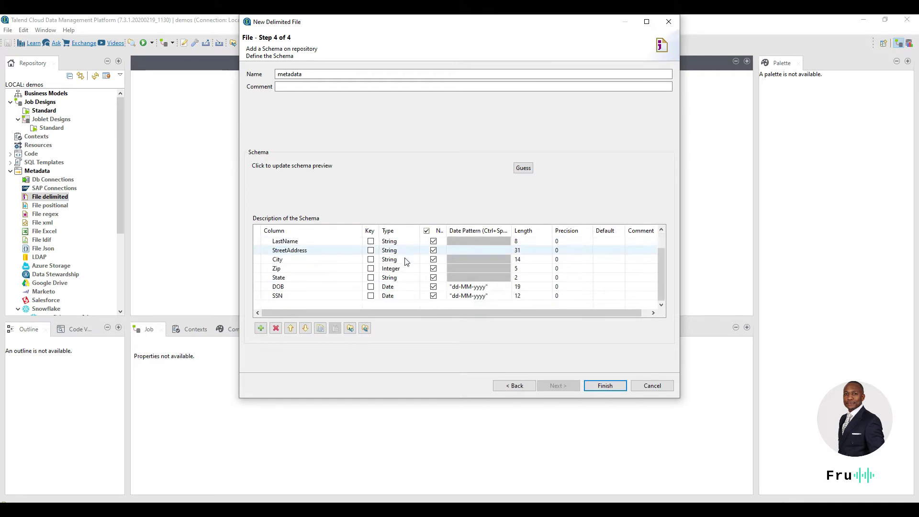
left_click(617, 388)
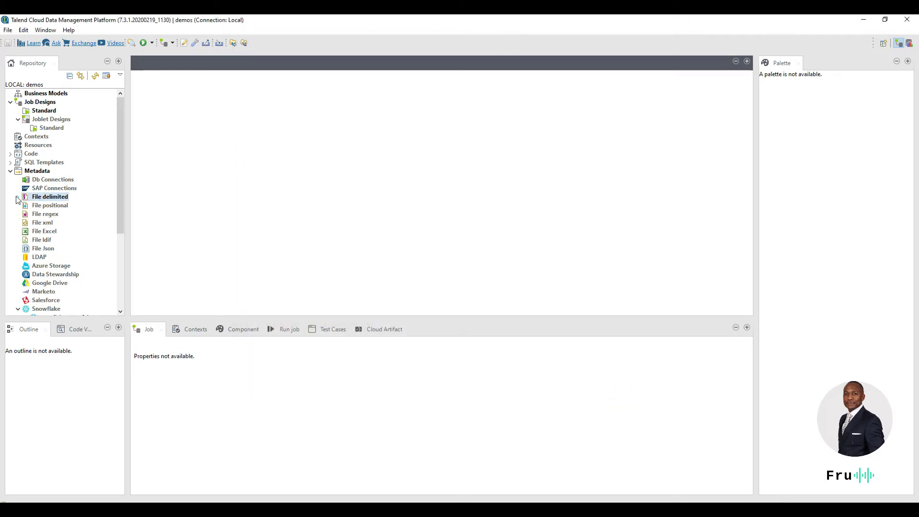
Step: Start a new delimited file metadata named Orders reading Orders.csv
left_click(18, 197)
right_click(39, 199)
left_click(85, 207)
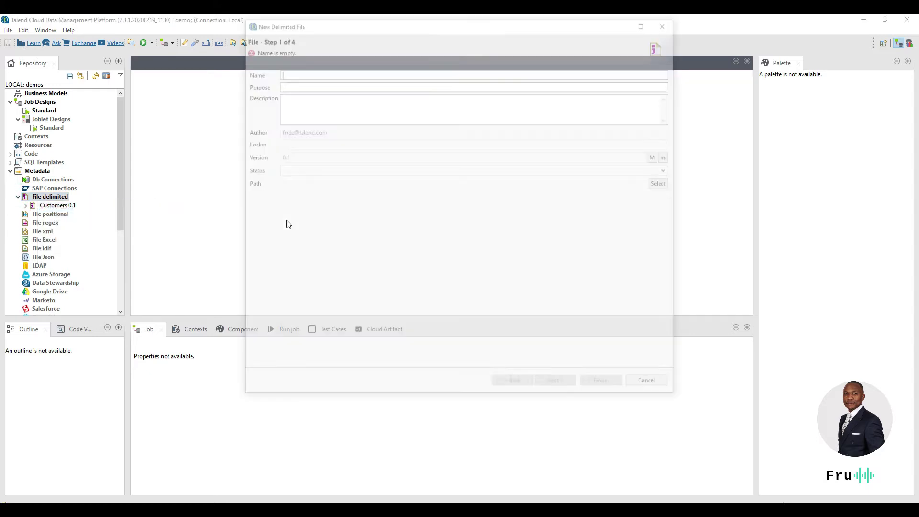
type("Orders")
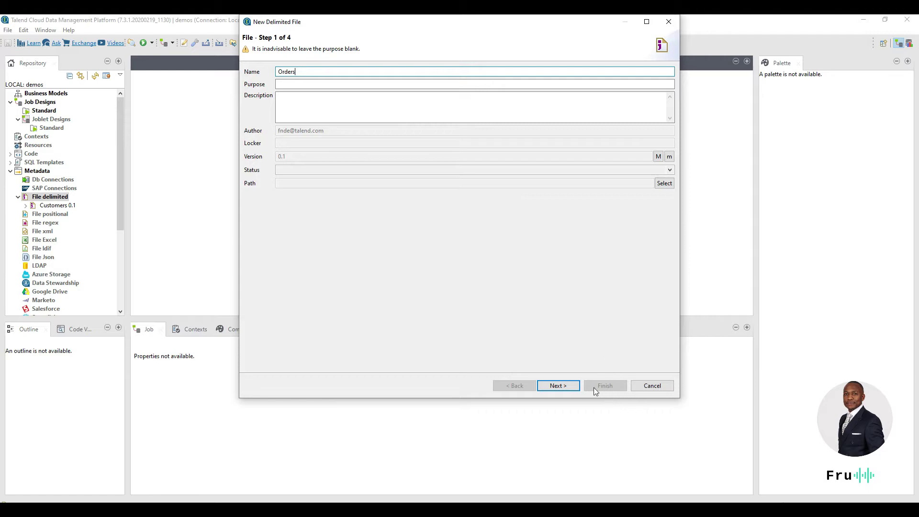
left_click(568, 384)
left_click(662, 97)
double_click(381, 98)
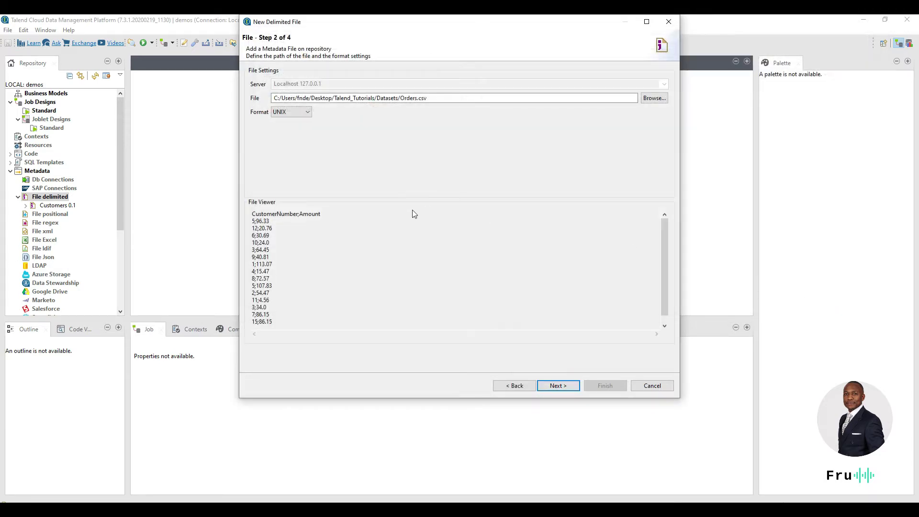
Step: Use the heading row as column names, refresh the preview, and save the CustomerNumber/Amount schema
left_click(558, 385)
left_click(277, 233)
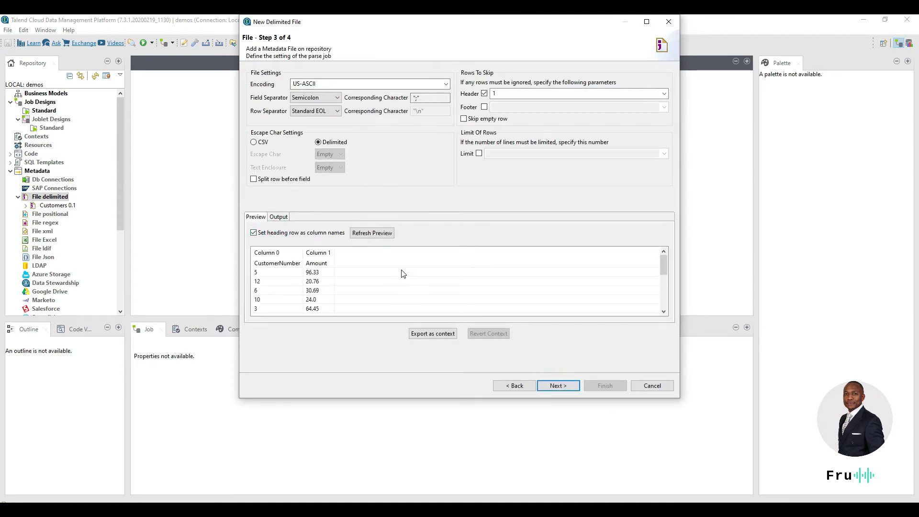
left_click(383, 233)
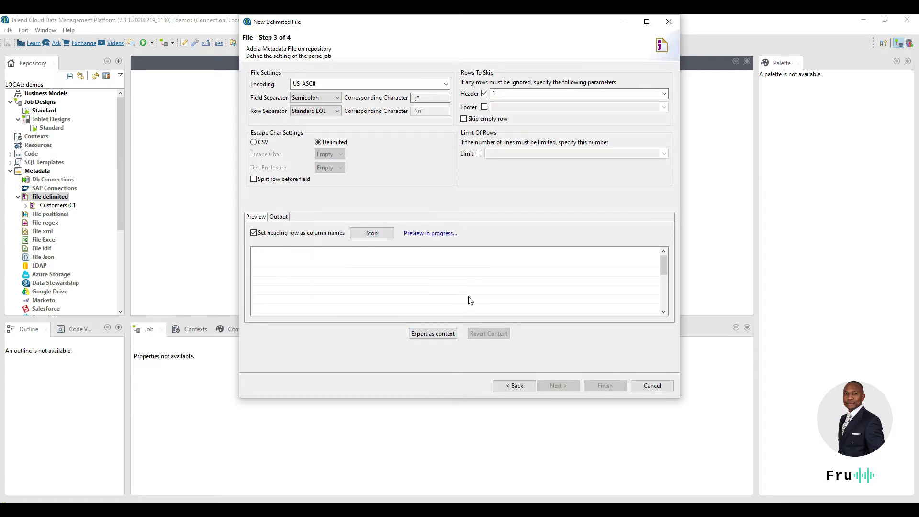
left_click(567, 386)
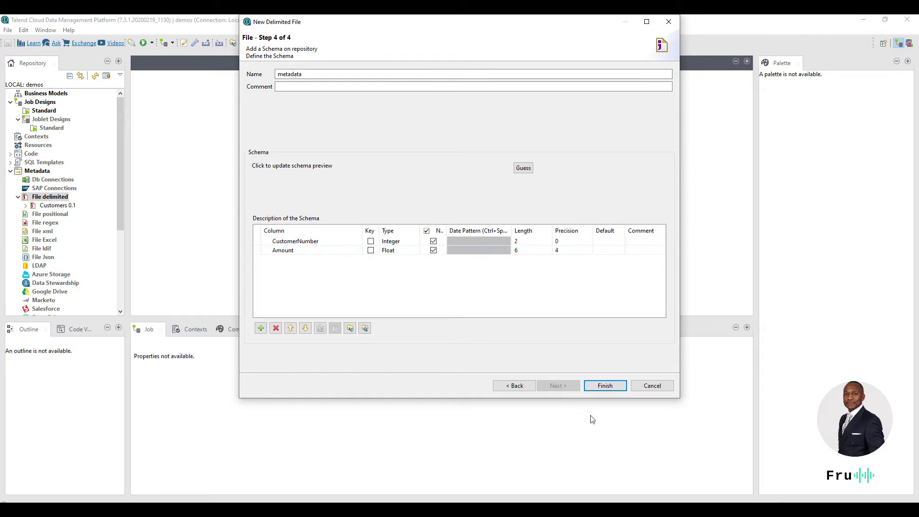
left_click(605, 386)
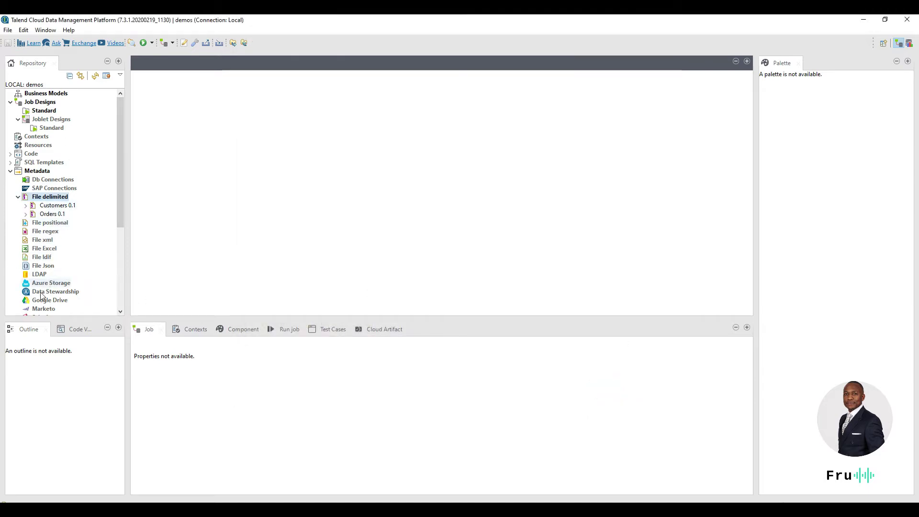
scroll(47, 285, "down", 6)
scroll(54, 216, "up", 6)
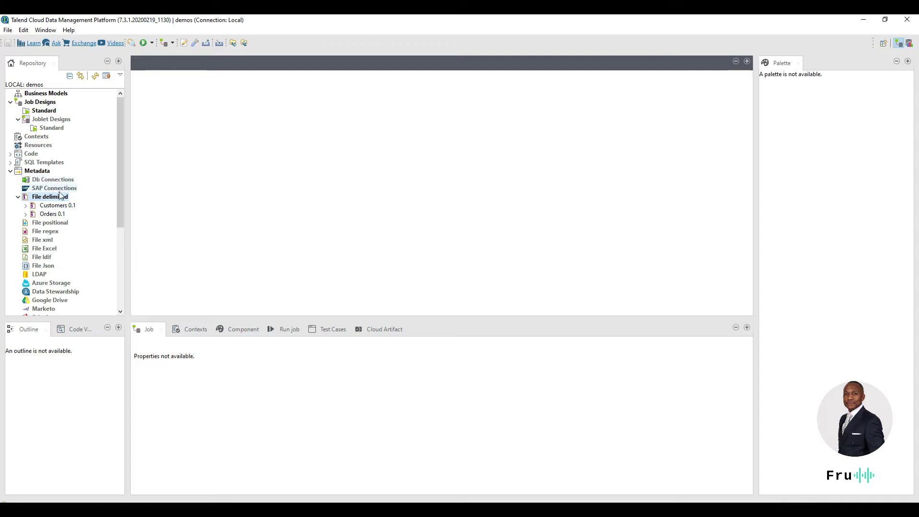
scroll(53, 187, "down", 3)
scroll(45, 163, "up", 1)
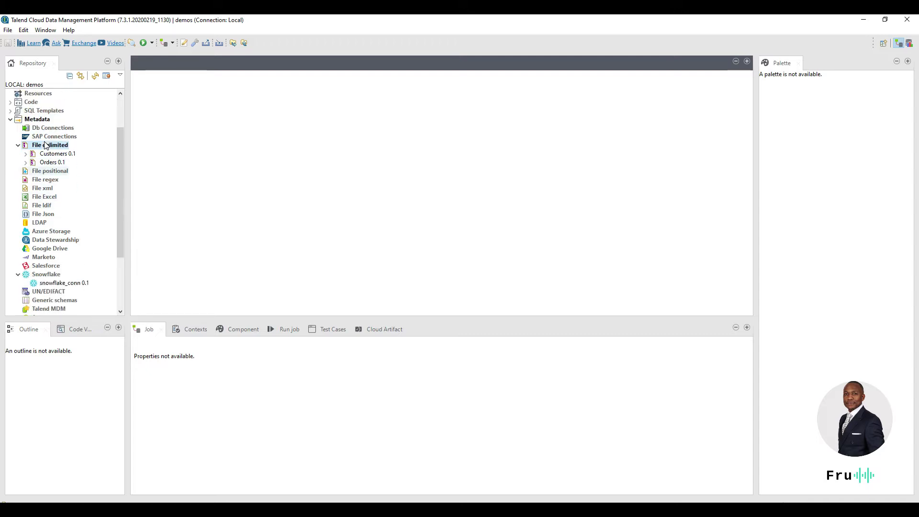
scroll(43, 158, "up", 2)
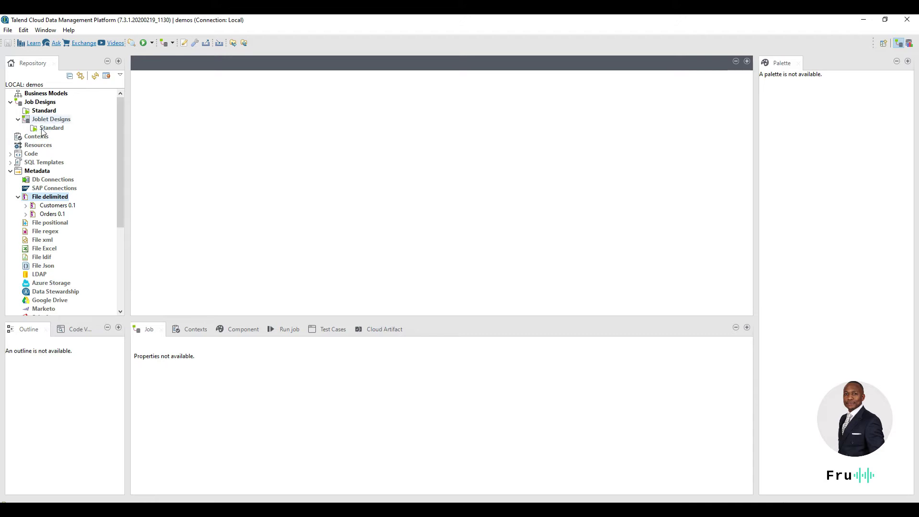
Step: Create a new standard job named Load_Snowflake
left_click(18, 119)
right_click(32, 112)
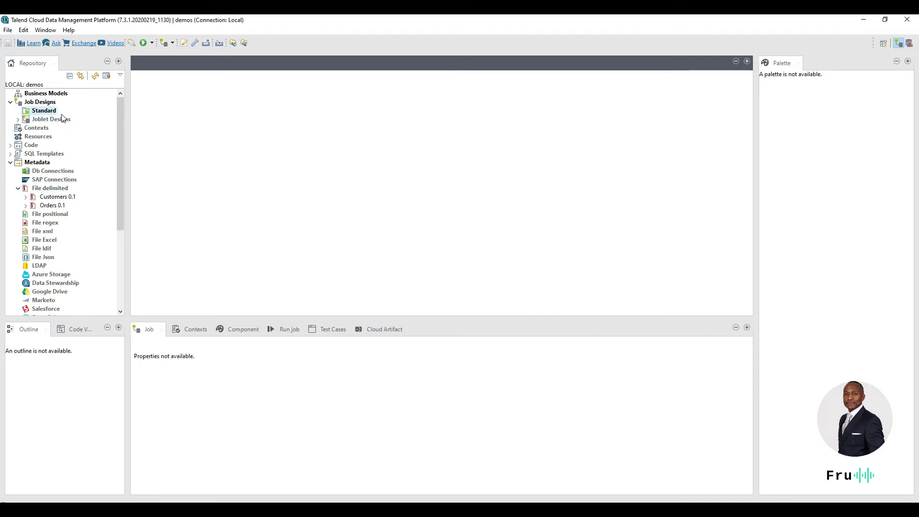
left_click(71, 118)
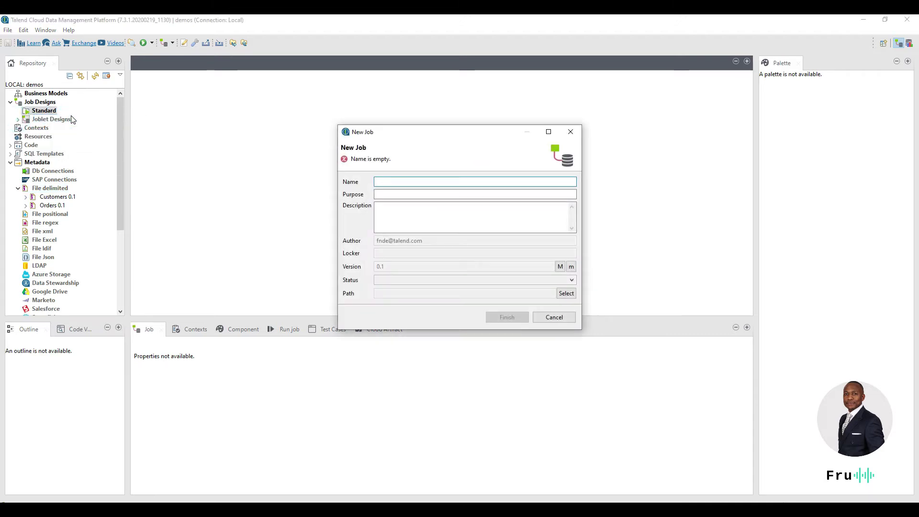
type("Load_Snowflake")
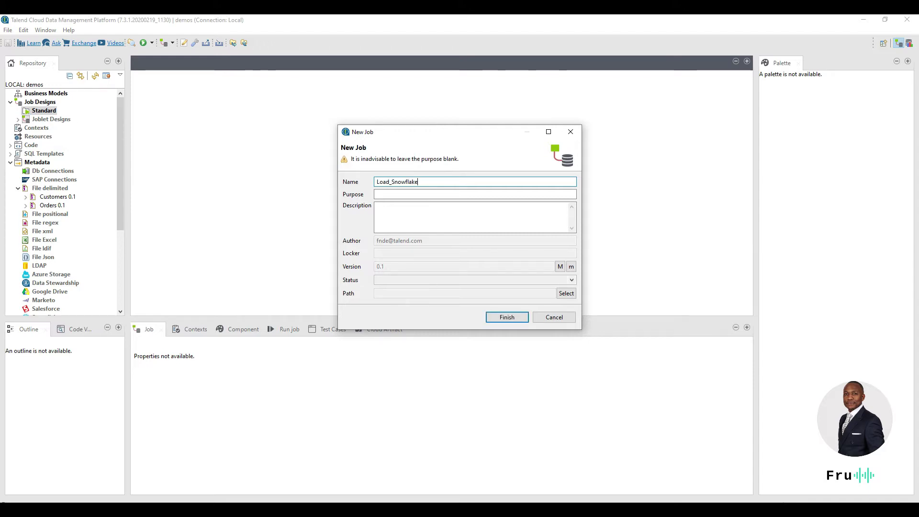
key("Return")
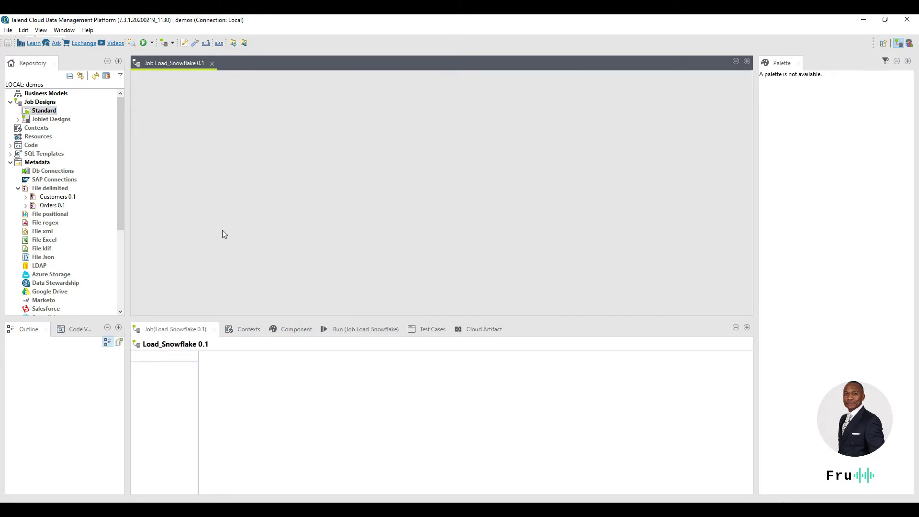
Step: Add the Customers metadata to the job canvas as a tFileInputDelimited input
scroll(63, 217, "down", 3)
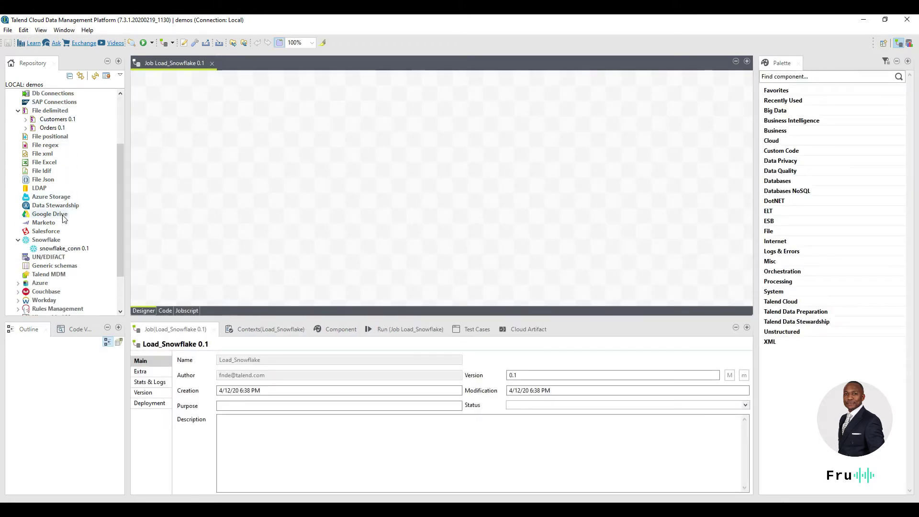
scroll(64, 210, "up", 3)
left_click(58, 171)
left_click_drag(107, 184, 235, 121)
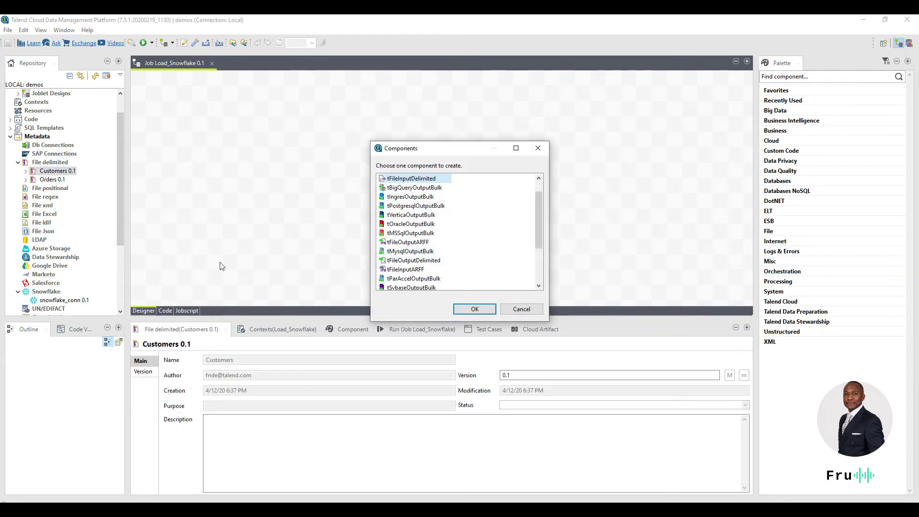
left_click(521, 308)
left_click_drag(35, 174, 149, 211)
left_click_drag(259, 158, 259, 158)
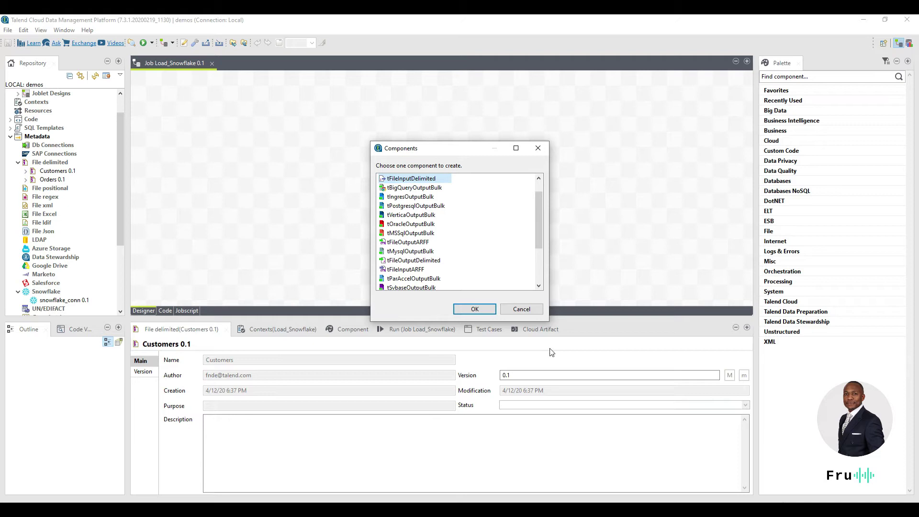
left_click(482, 310)
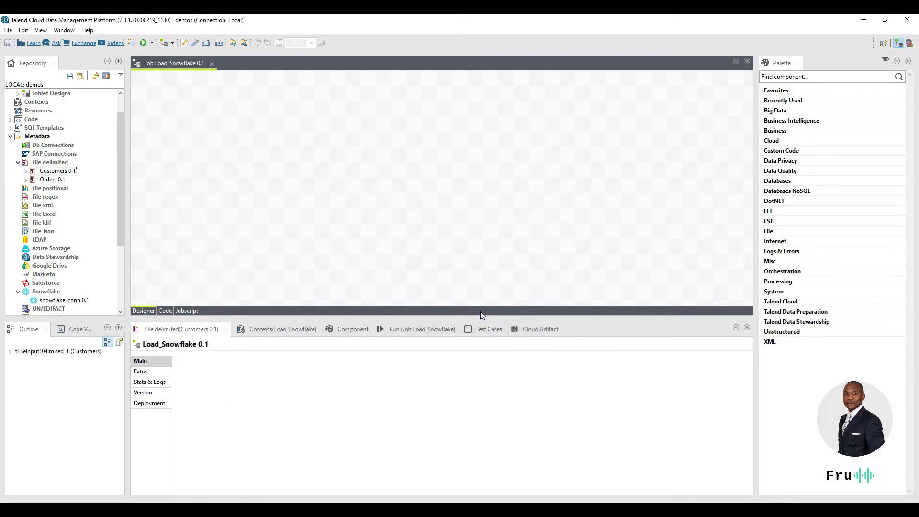
left_click_drag(275, 146, 260, 145)
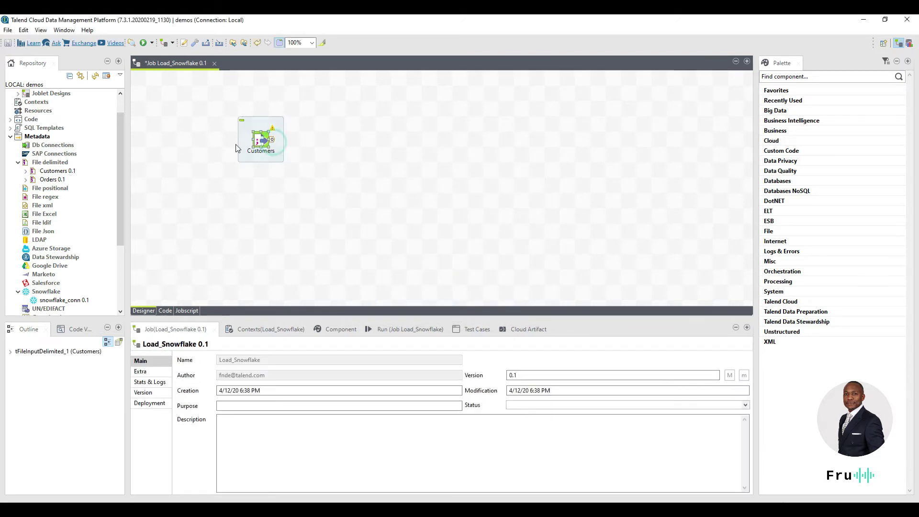
Step: Add the Orders metadata below Customers as a tFileInputDelimited input
left_click(48, 180)
left_click_drag(48, 180, 268, 216)
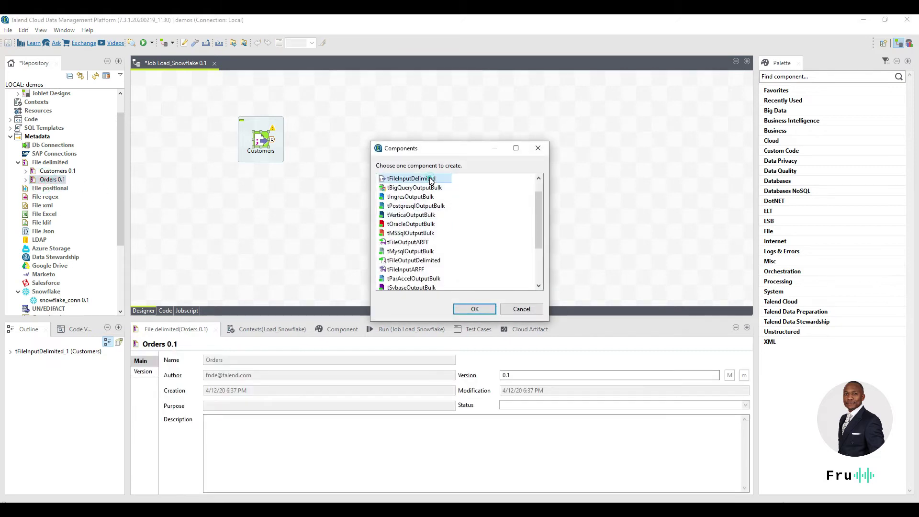
left_click(475, 309)
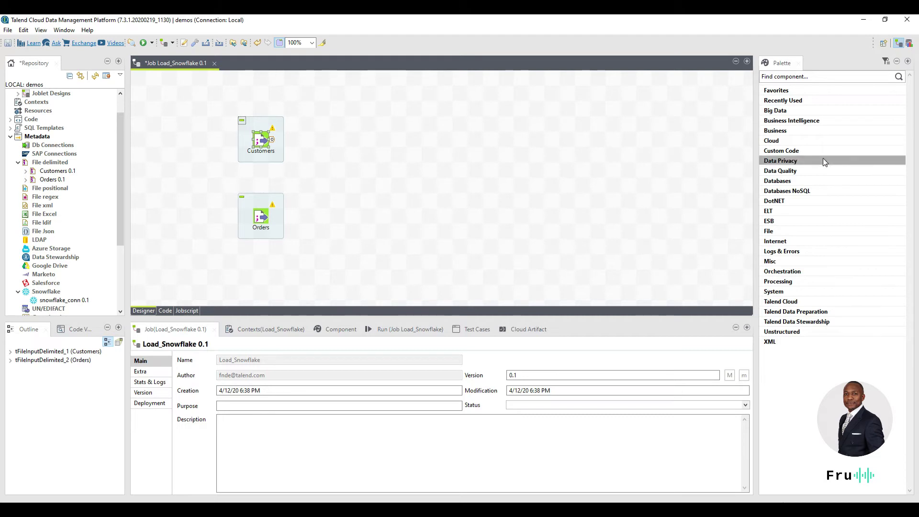
Step: Place snowflake_conn top-left as a tSnowflakeConnection component, then drag snowflake_conn onto the canvas again
left_click(799, 172)
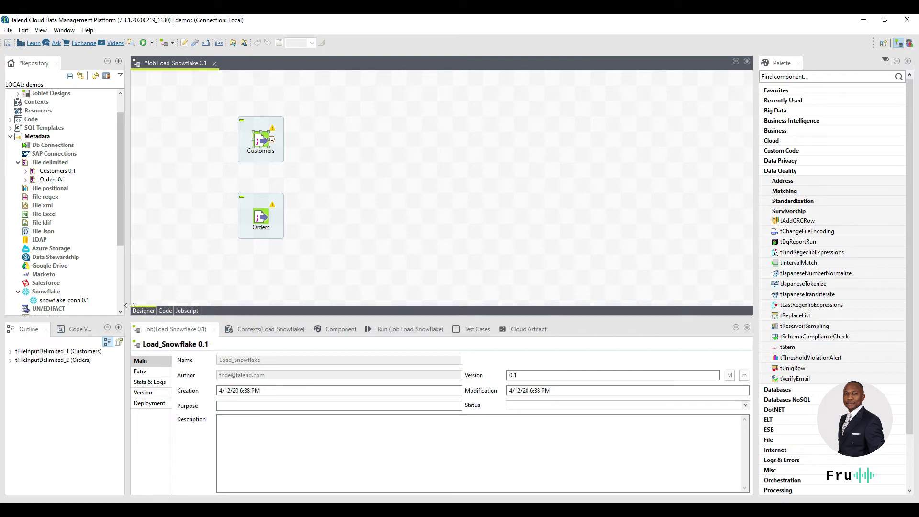
left_click(790, 171)
scroll(79, 261, "up", 1)
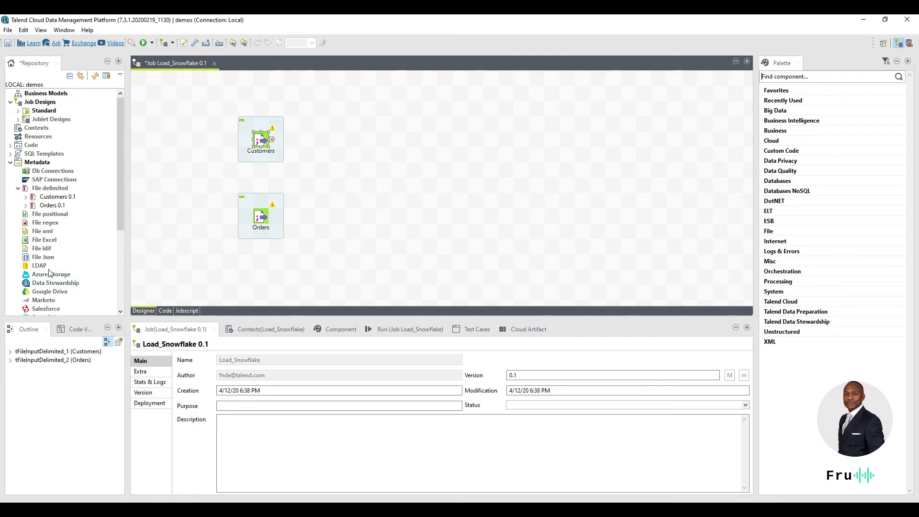
scroll(55, 198, "down", 3)
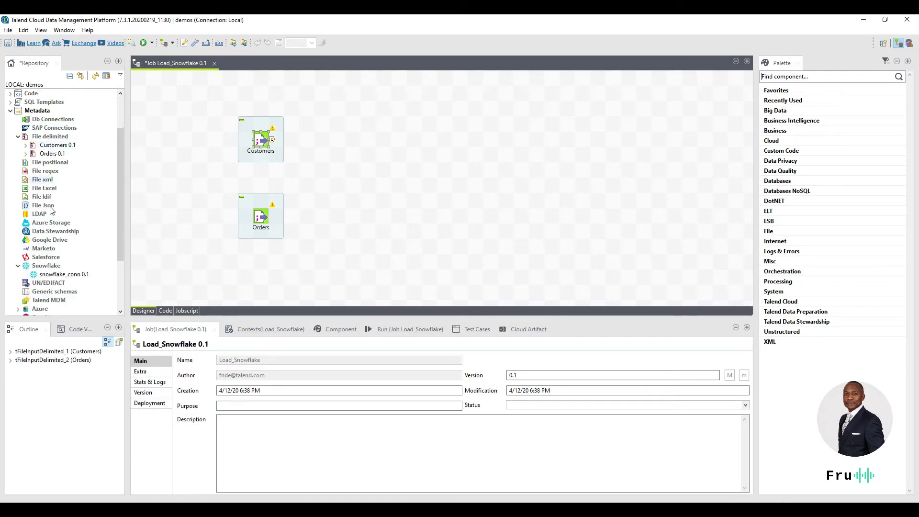
left_click(57, 248)
left_click_drag(399, 197, 385, 149)
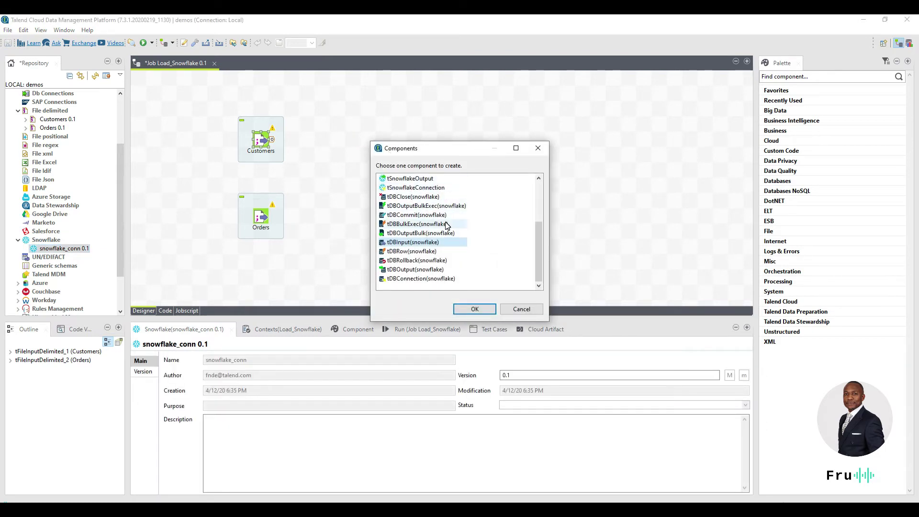
left_click(439, 188)
left_click(480, 309)
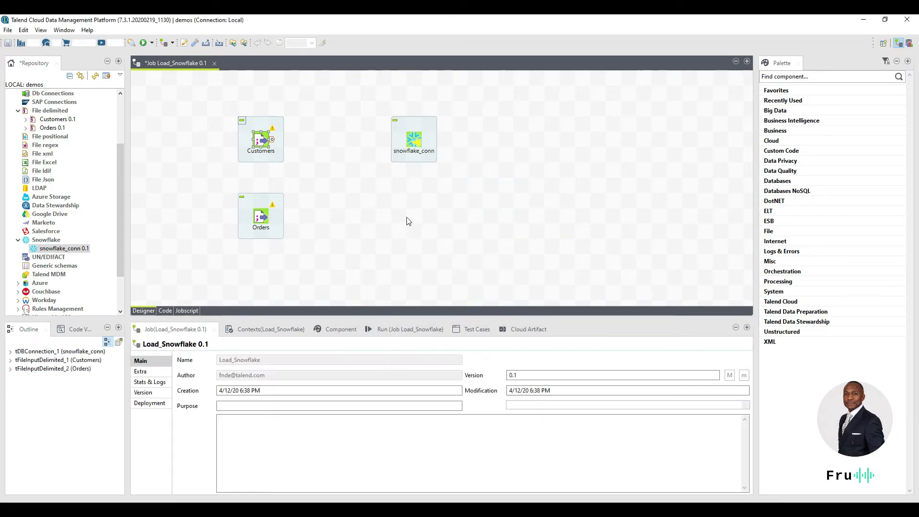
left_click_drag(186, 87, 185, 86)
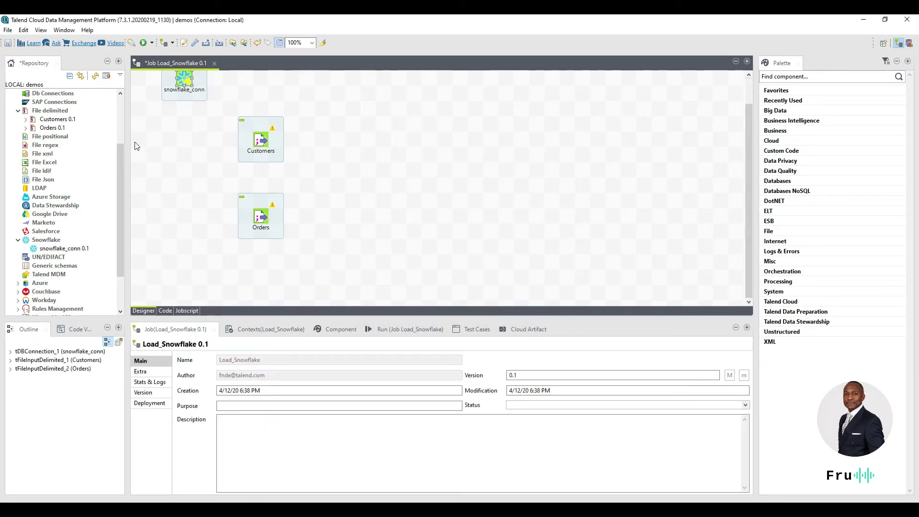
left_click_drag(58, 251, 372, 138)
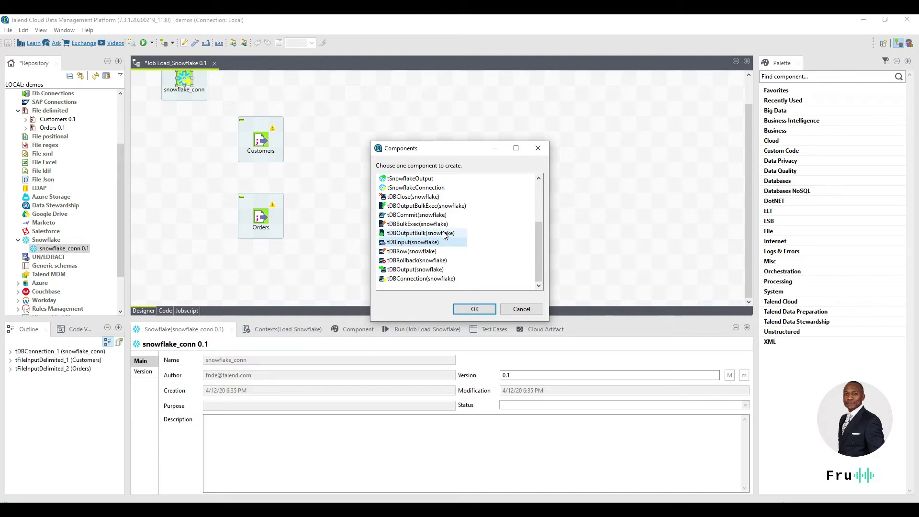
Step: Create a snowflake_conn Snowflake output and paste a duplicate below it beside Orders
left_click(407, 180)
scroll(431, 194, "up", 3)
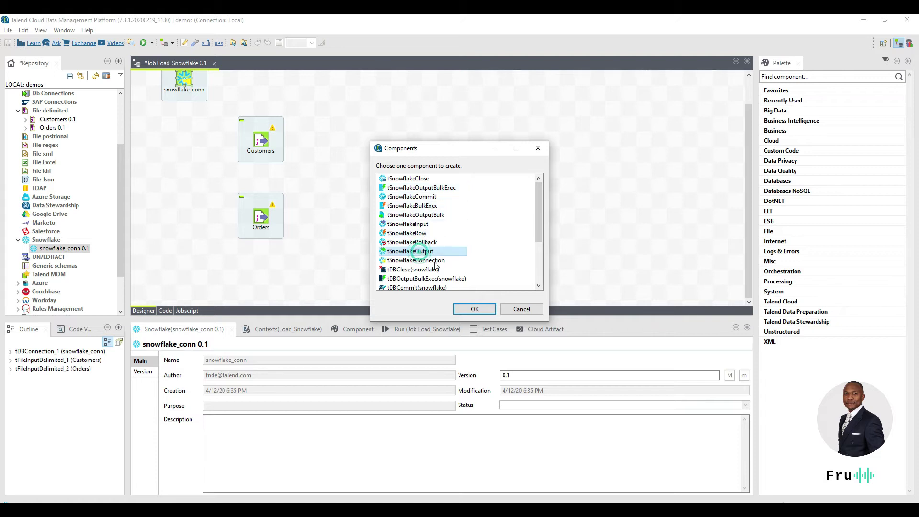
left_click(466, 309)
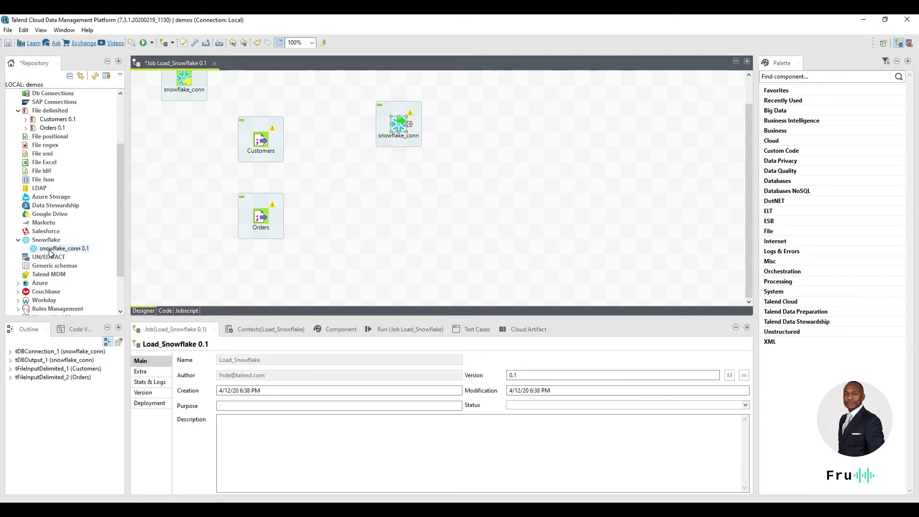
left_click(403, 127)
key("ctrl+c")
key("ctrl+v")
left_click_drag(418, 146, 403, 223)
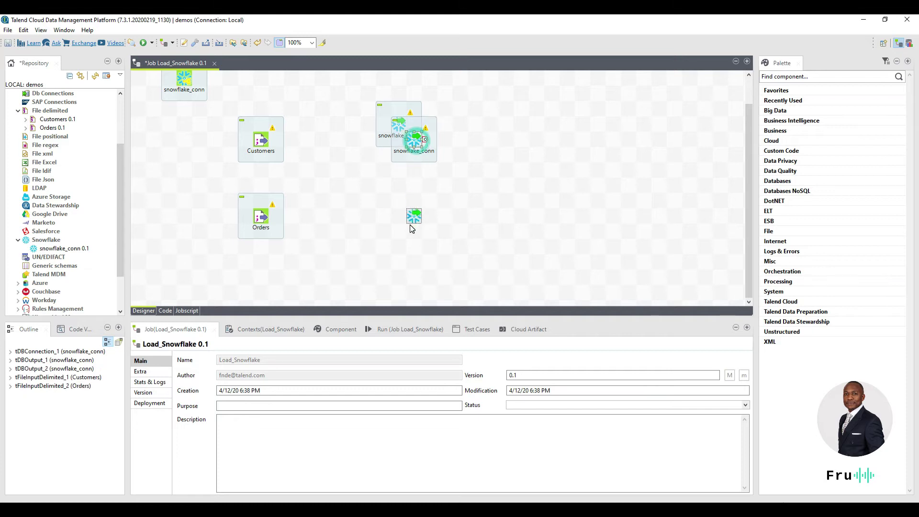
Step: Rename the upper Snowflake output to customers and select the lower output's label text
left_click(400, 139)
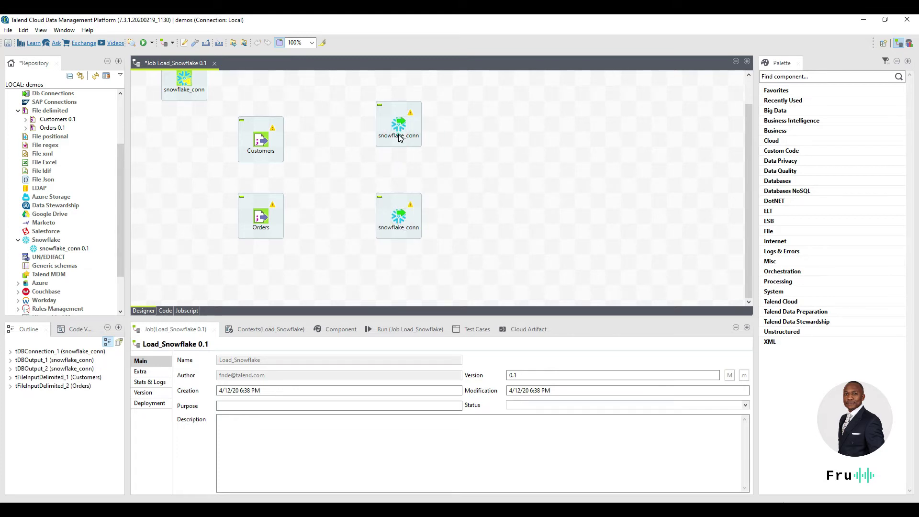
left_click(401, 136)
type("customers")
key("Return")
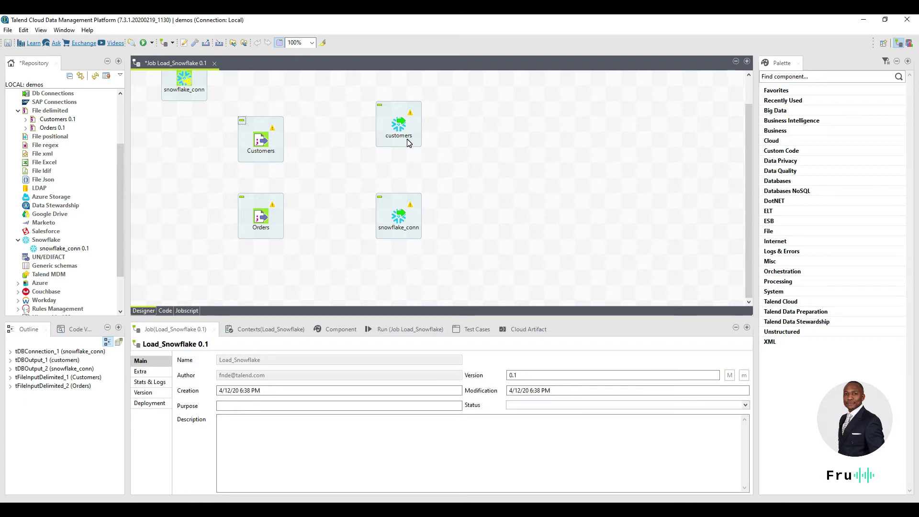
left_click(396, 231)
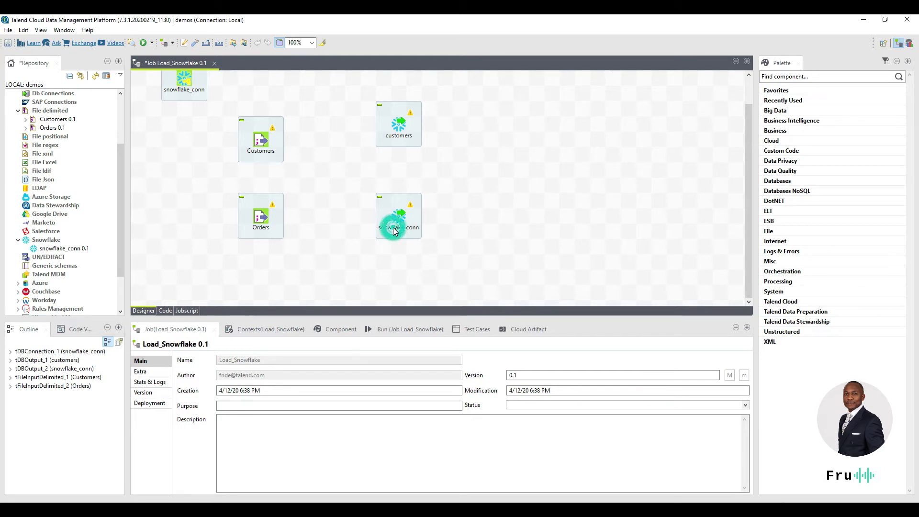
left_click(404, 228)
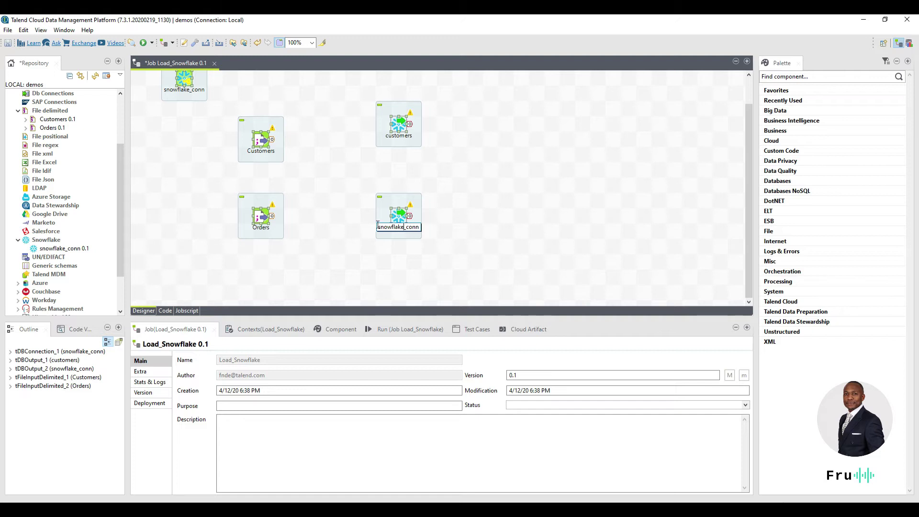
key("ctrl+a")
Step: Rename the lower Snowflake output to orders
type("o")
key("Return")
left_click(514, 109)
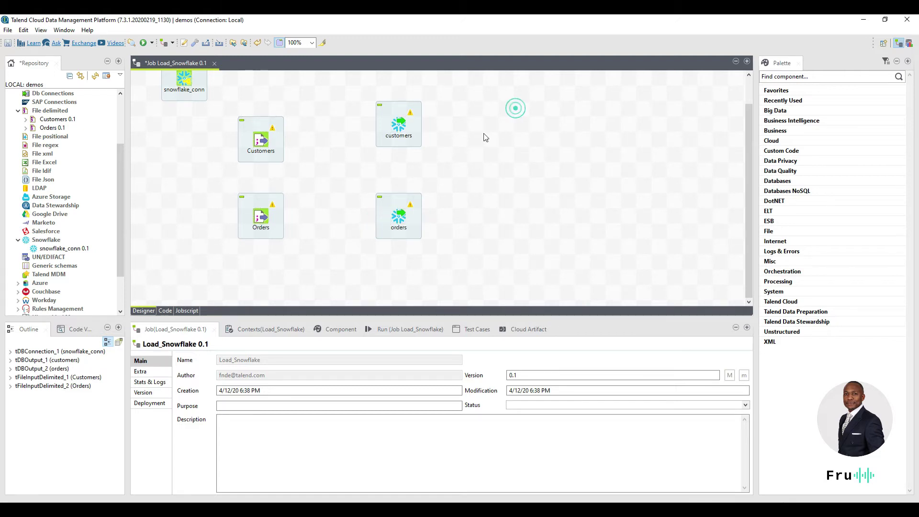
Step: Link Customers to customers and Orders to orders with Main row flows
right_click(261, 142)
mouse_move(281, 144)
left_click(390, 143)
left_click(398, 133)
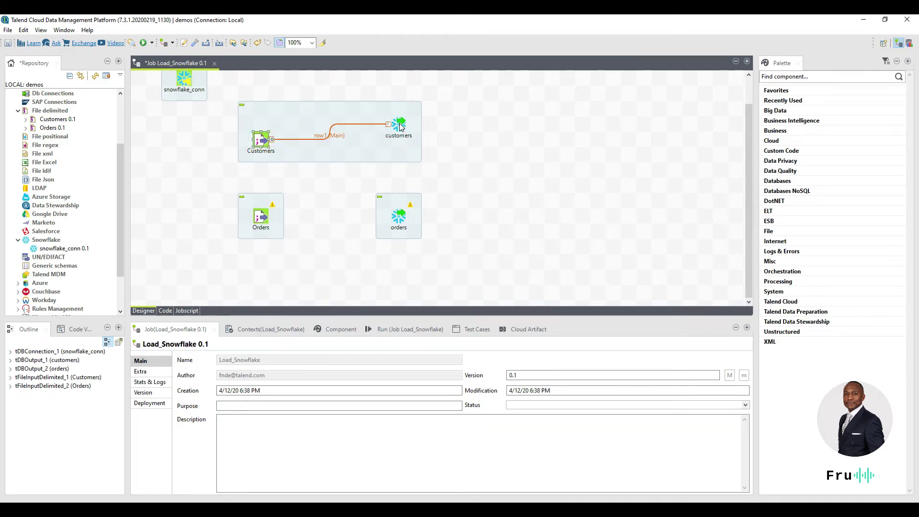
right_click(261, 218)
mouse_move(308, 219)
left_click(380, 220)
left_click(400, 218)
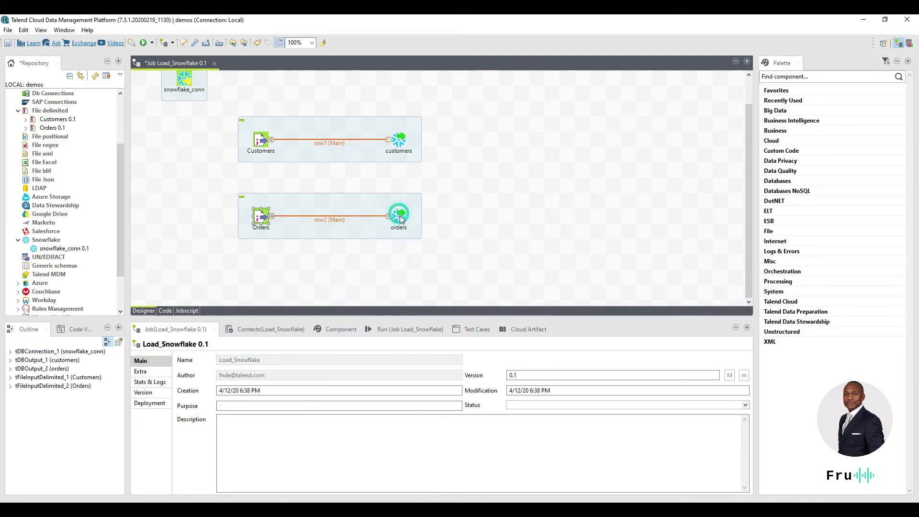
left_click(184, 82)
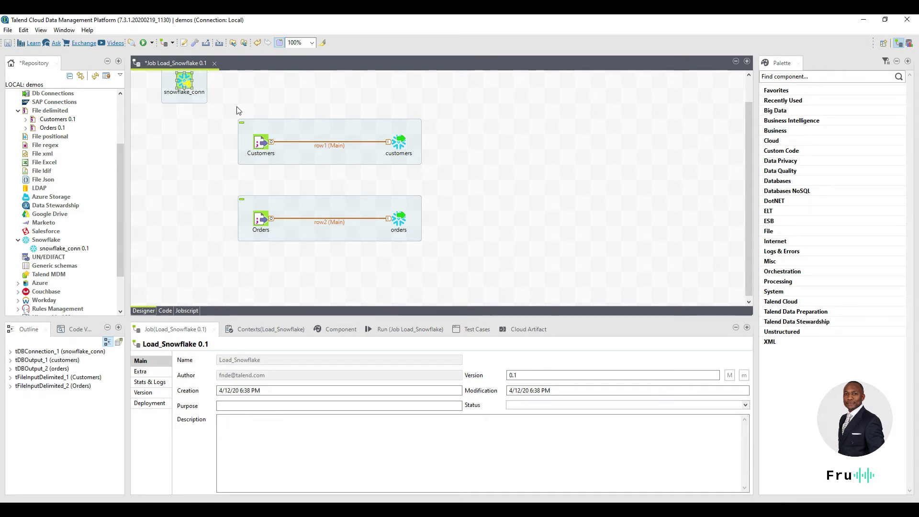
Step: Add an On Subjob Ok trigger from snowflake_conn to Customers
right_click(187, 82)
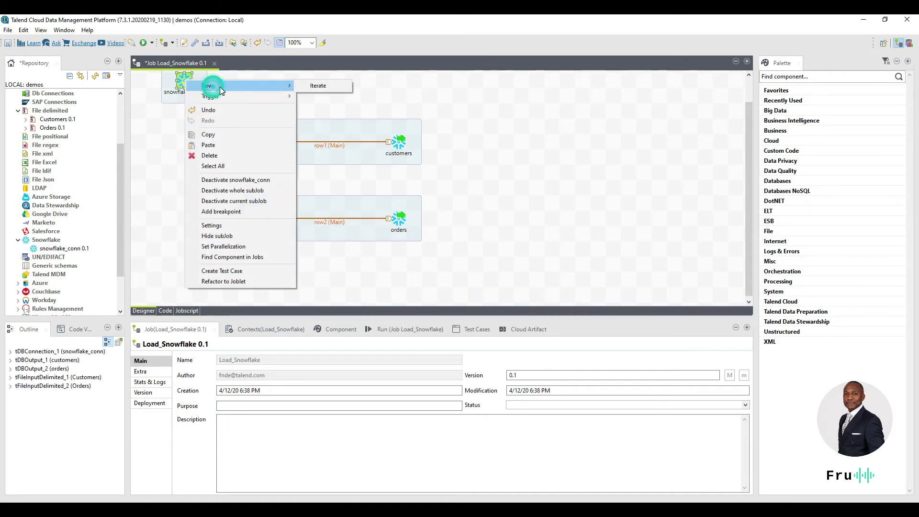
mouse_move(261, 95)
left_click(307, 97)
left_click(259, 142)
Step: Draw an On Subjob Ok trigger from Customers to Orders, then delete it
right_click(259, 142)
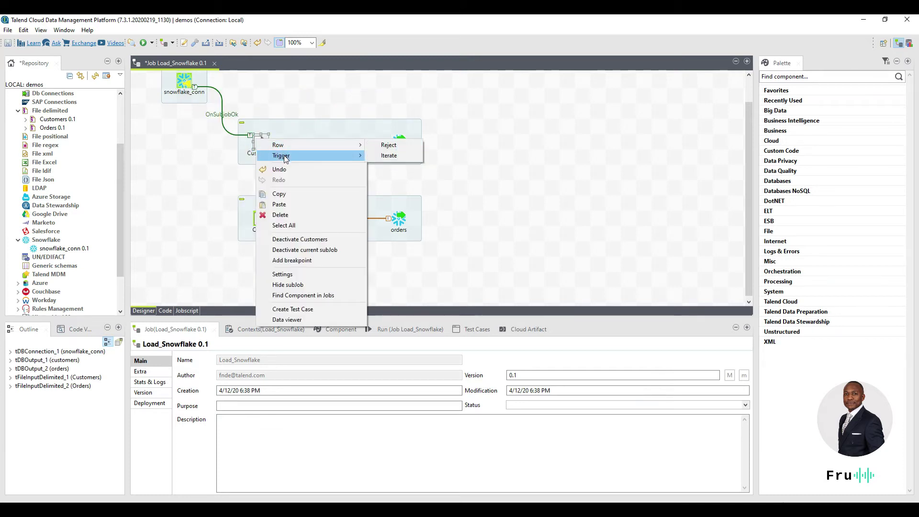
mouse_move(289, 158)
left_click(398, 155)
left_click(261, 220)
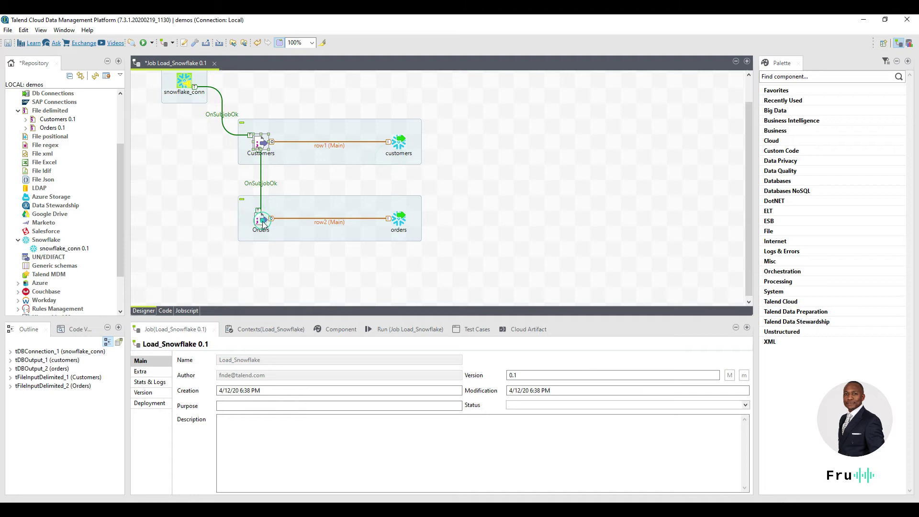
left_click(263, 184)
key("Delete")
Step: Redraw the On Subjob Ok trigger from Customers to Orders
right_click(261, 143)
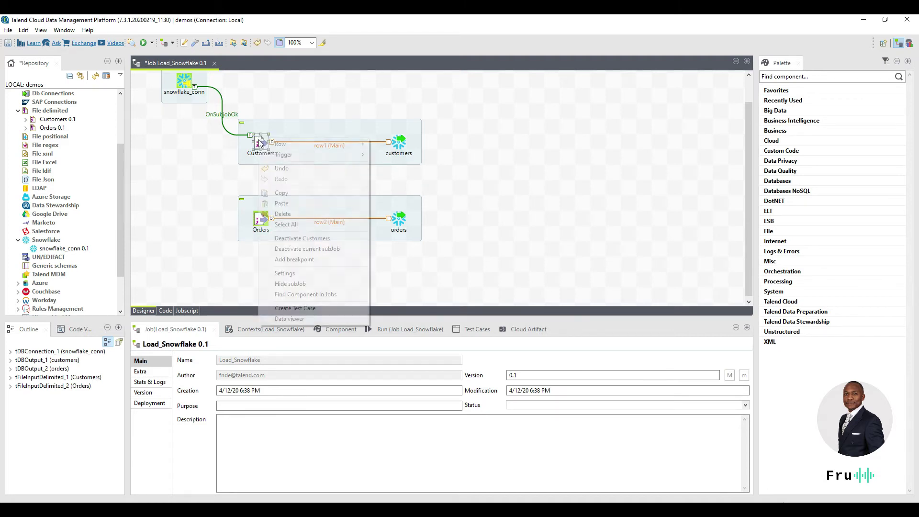
mouse_move(291, 154)
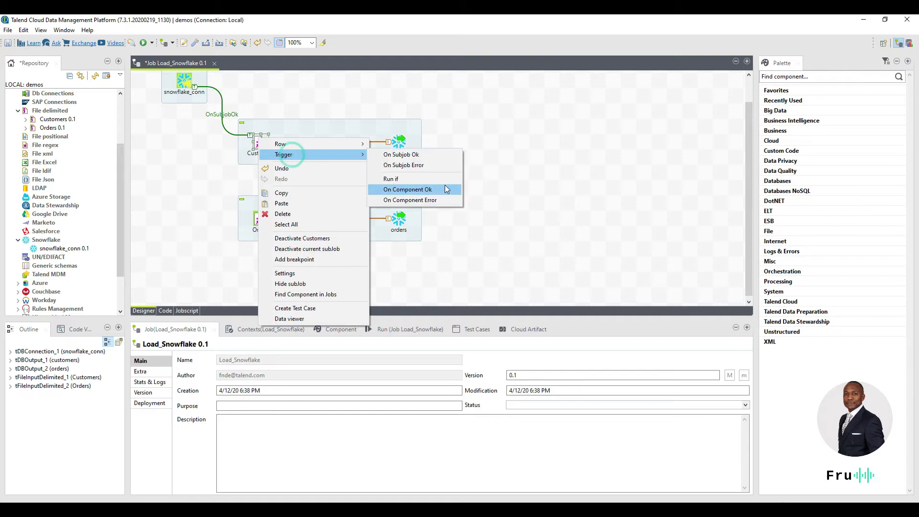
left_click(425, 154)
left_click(262, 225)
left_click(262, 233)
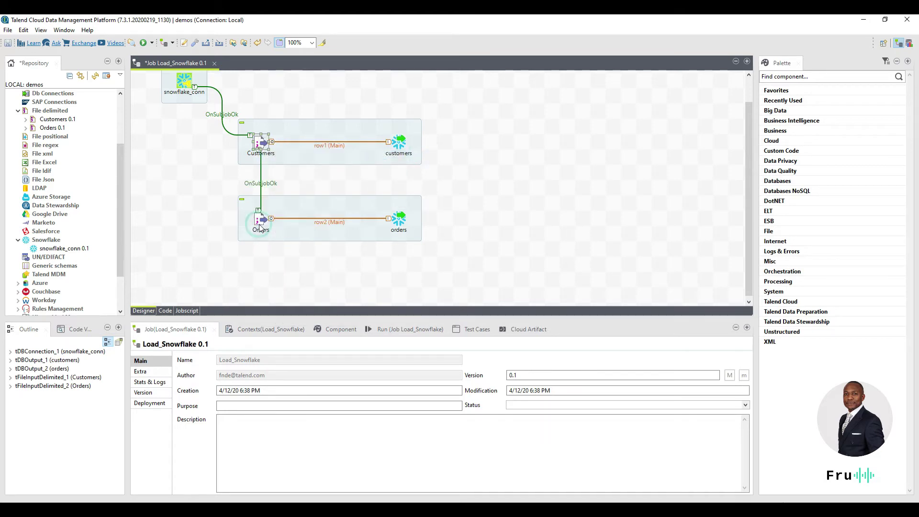
left_click(190, 84)
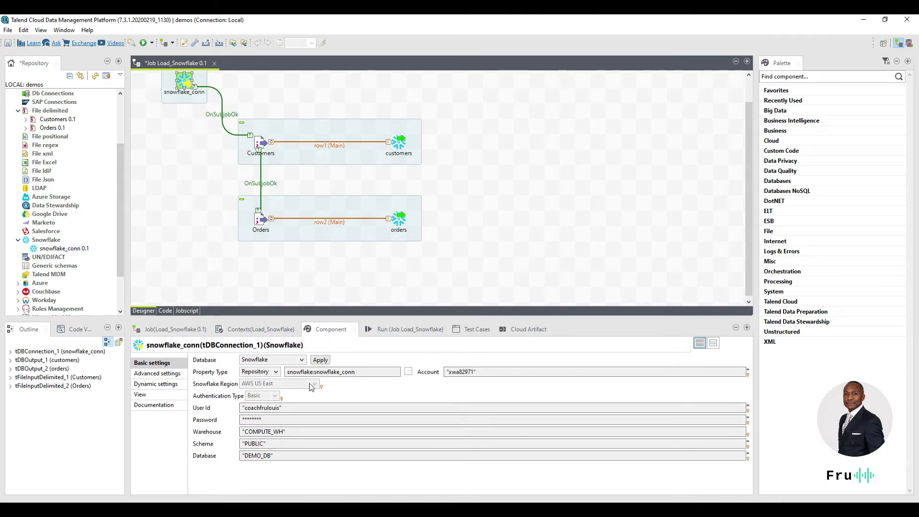
left_click(402, 143)
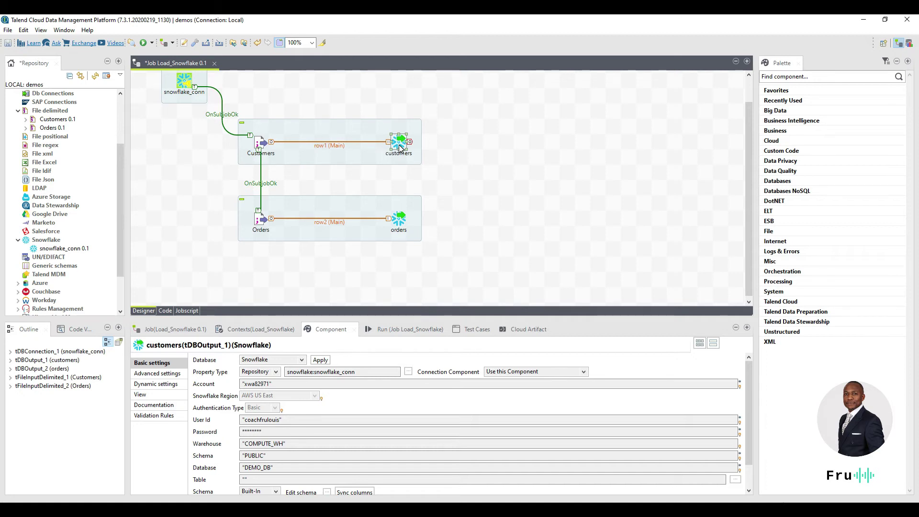
Step: Set the customers output's Property Type from the repository connection to Built-In
left_click_drag(342, 318, 343, 283)
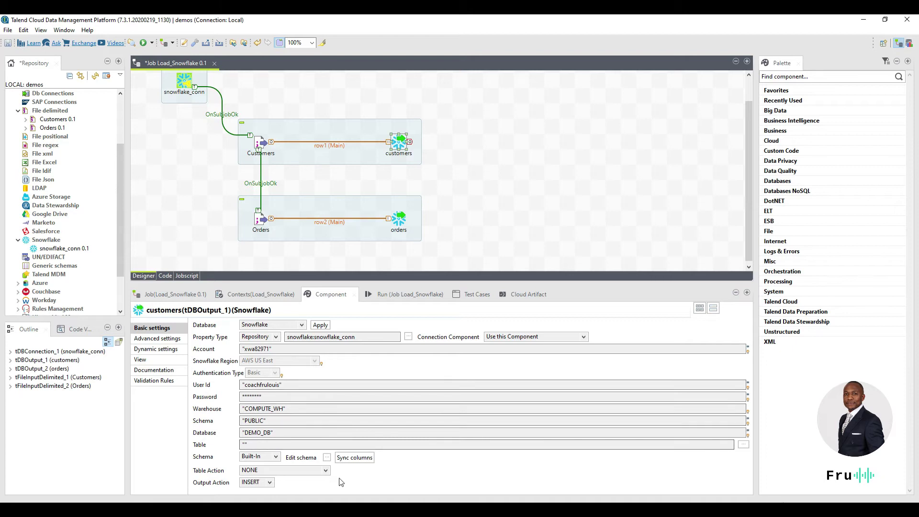
left_click(258, 445)
left_click(244, 445)
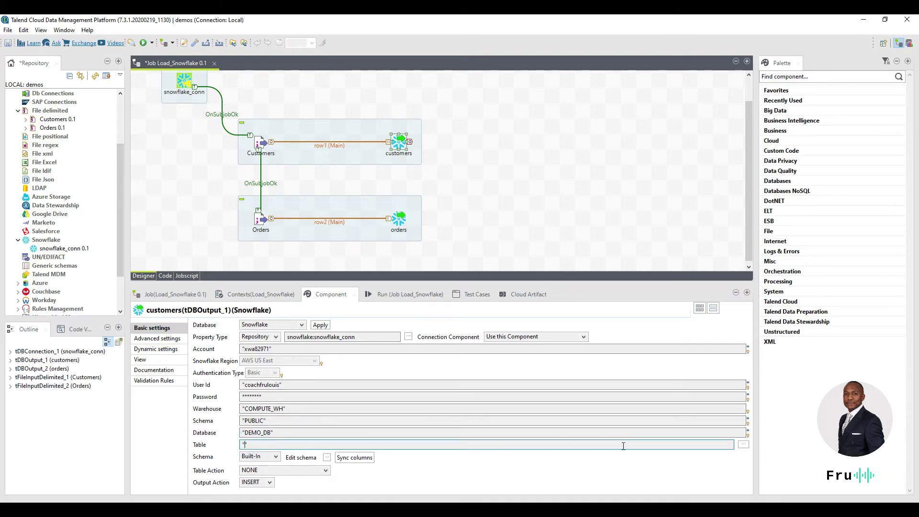
left_click(744, 444)
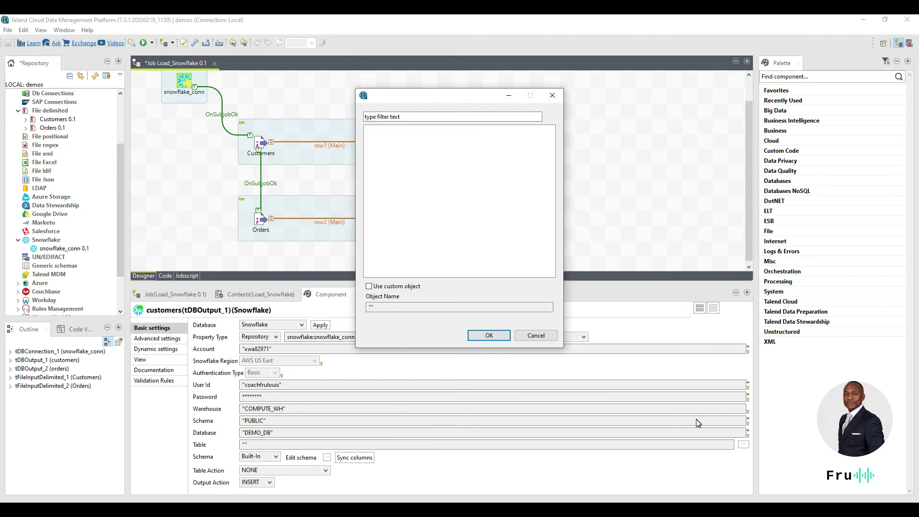
left_click(539, 335)
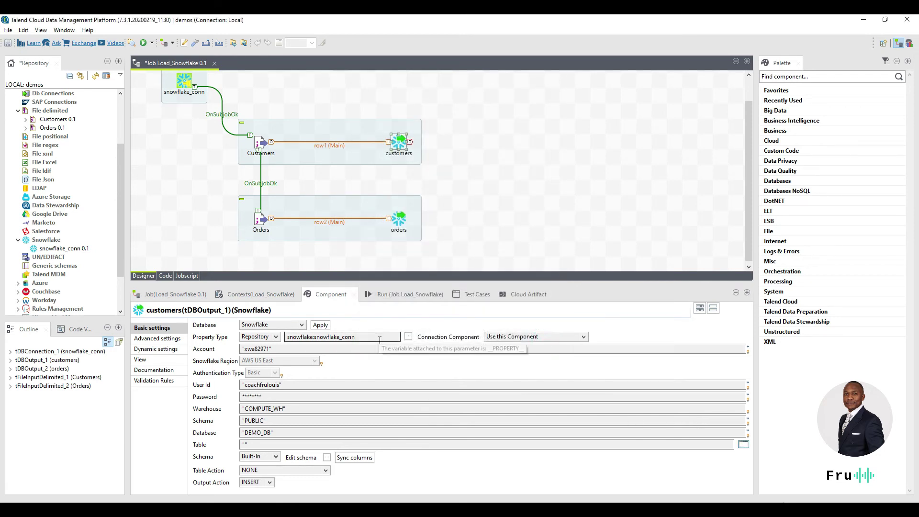
left_click(275, 337)
left_click(253, 345)
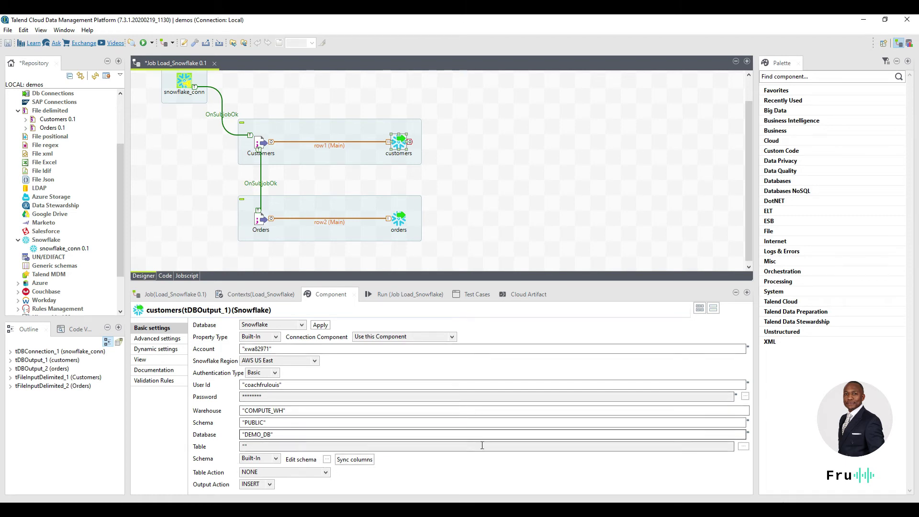
Step: Set the customers output's Table Action to CREATE_IF_NOT_EXISTS
left_click(327, 472)
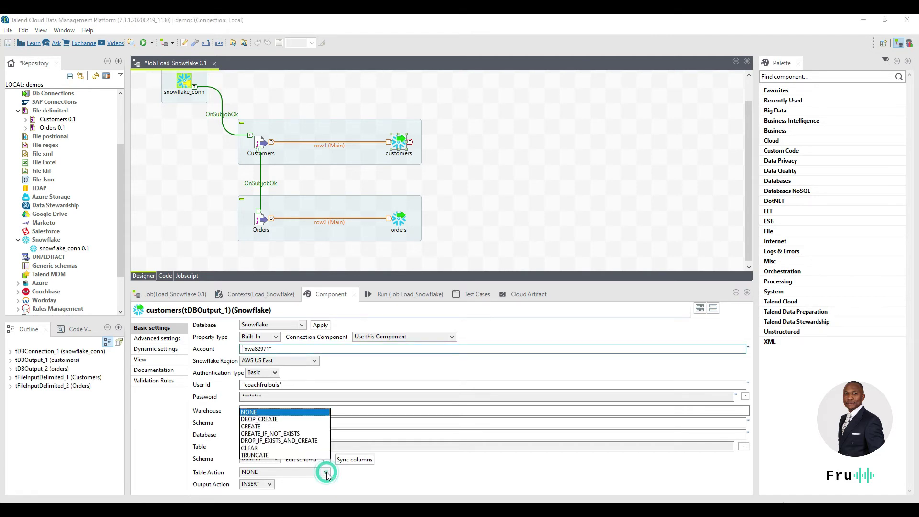
left_click(288, 434)
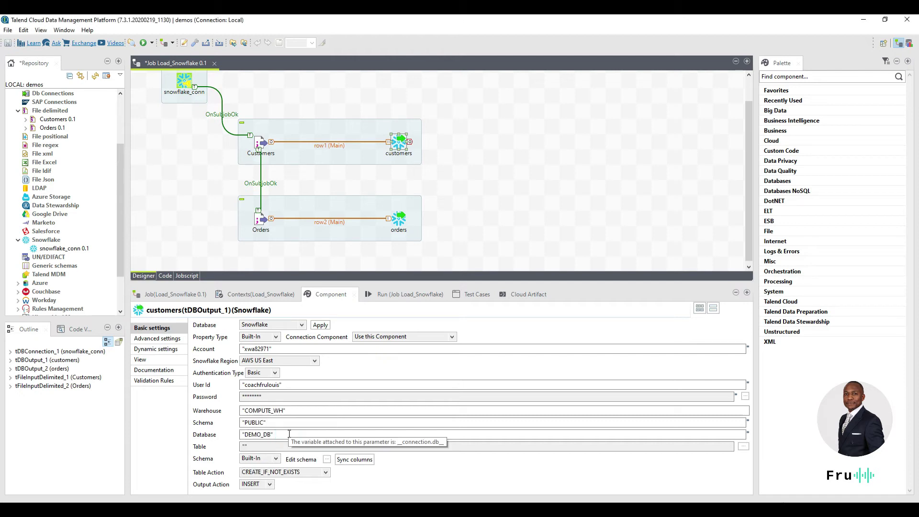
left_click(327, 472)
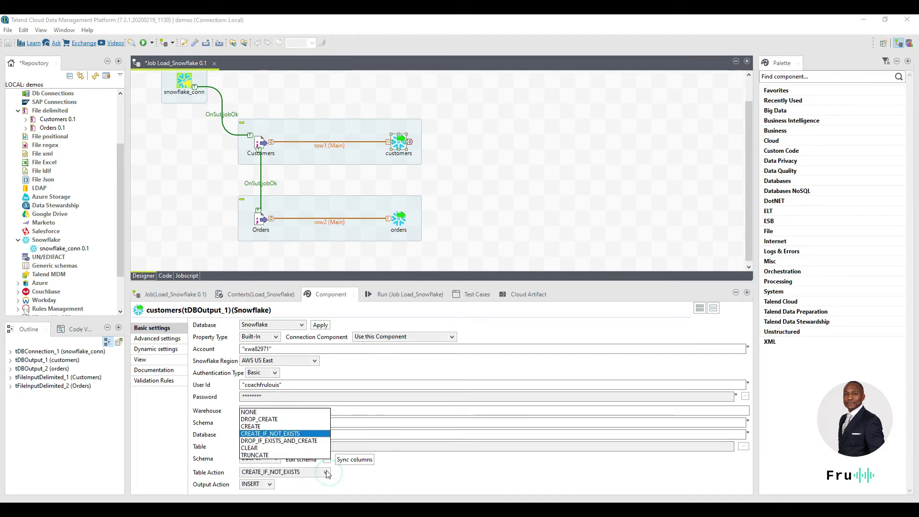
left_click(271, 435)
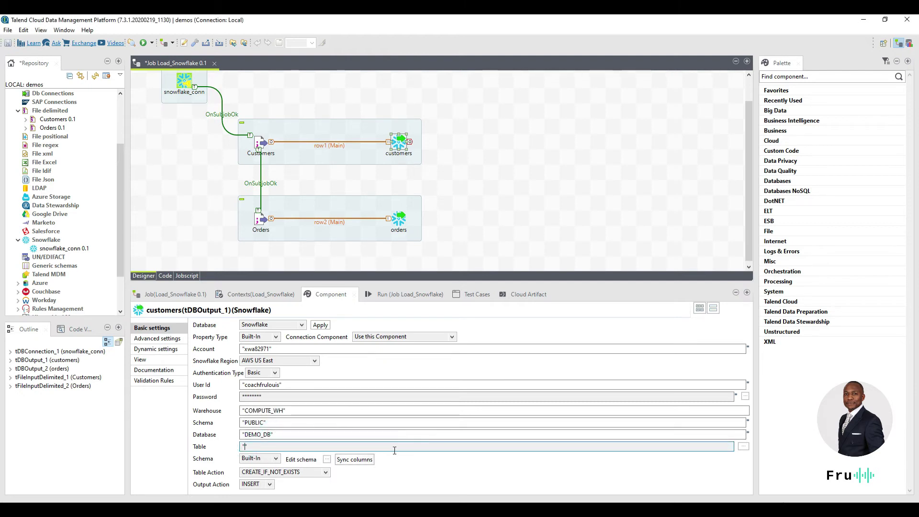
left_click(270, 484)
left_click(366, 484)
Step: Target custom table "customers" and keep the Output Action at INSERT
left_click(745, 447)
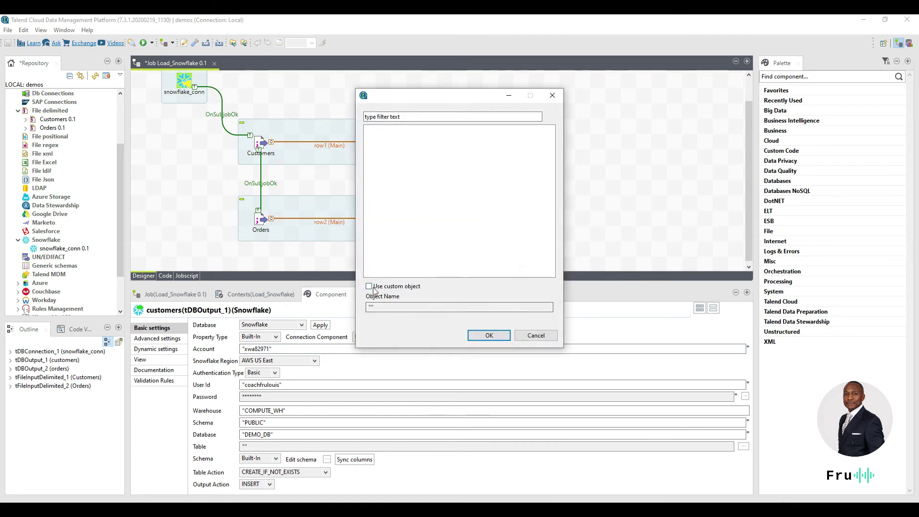
left_click(369, 287)
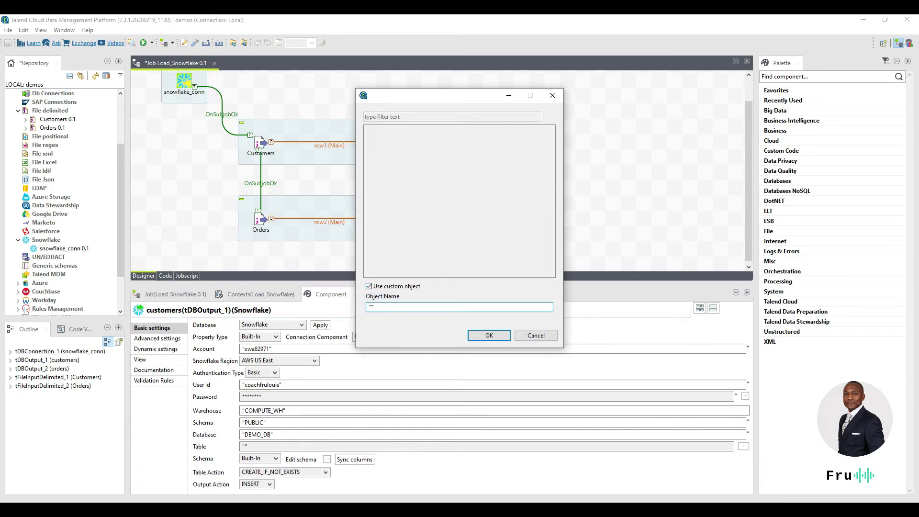
key("BackSpace")
key("BackSpace")
type("mers")
left_click(472, 337)
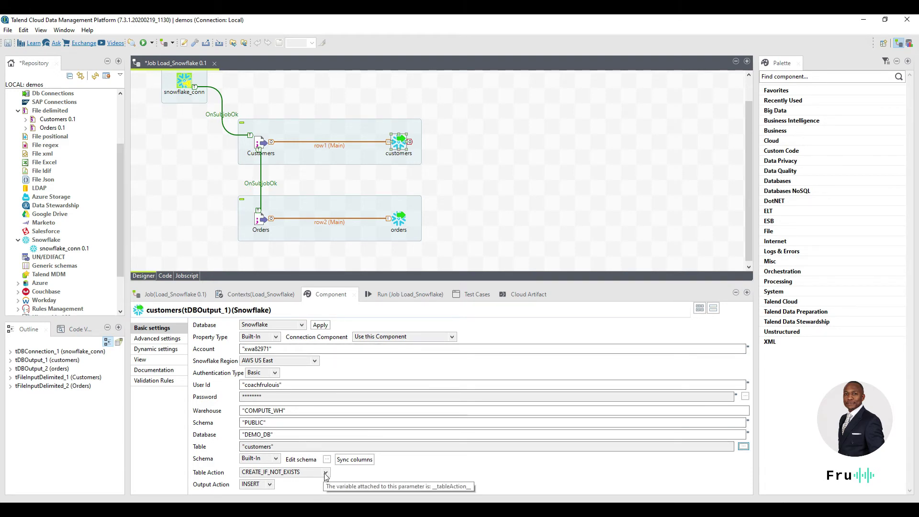
left_click(270, 485)
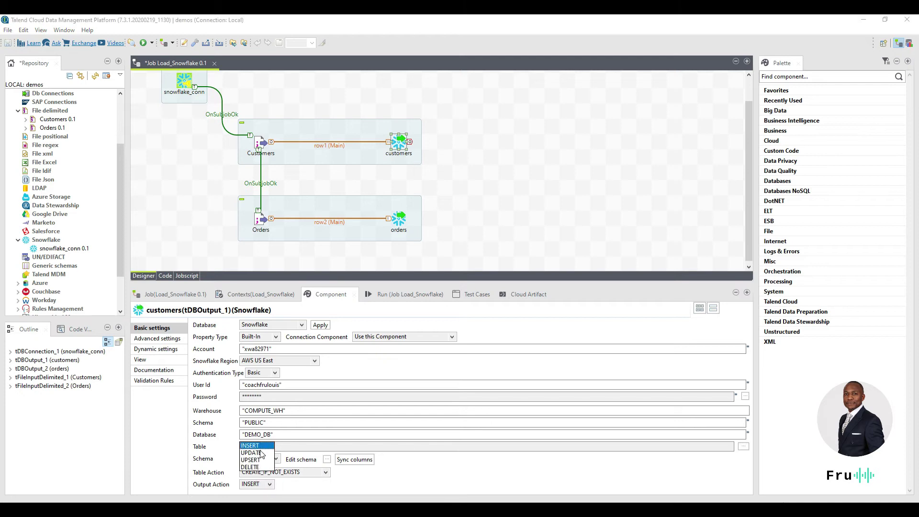
left_click(386, 483)
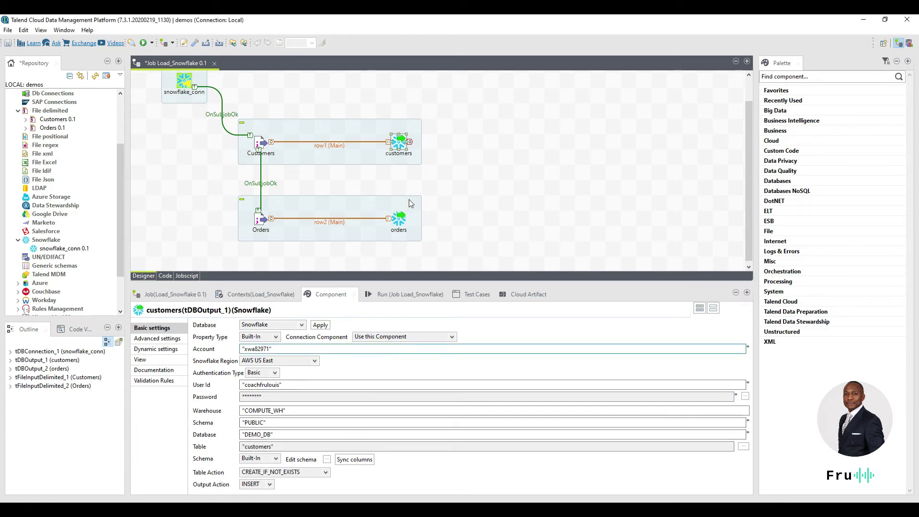
left_click(403, 218)
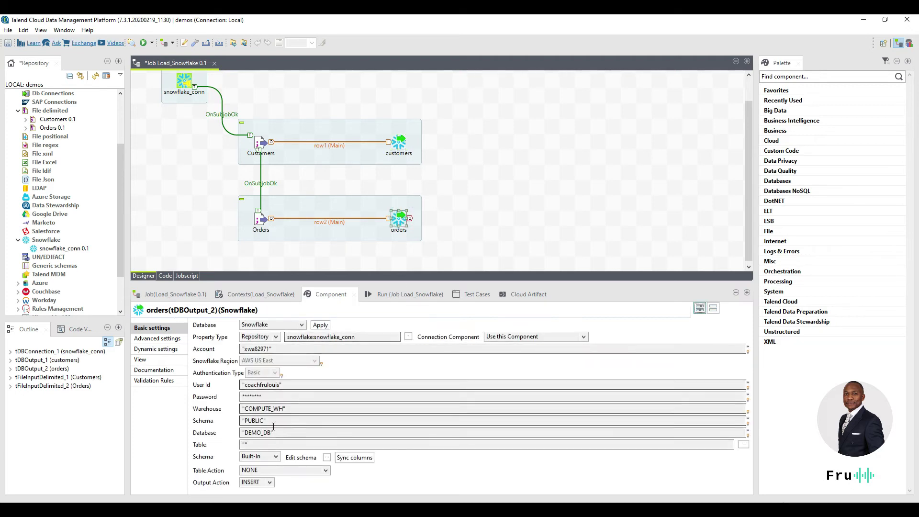
Step: Set the orders output to Built-In using connection tDBConnection_1 - snowflake_conn
left_click(276, 338)
left_click(277, 347)
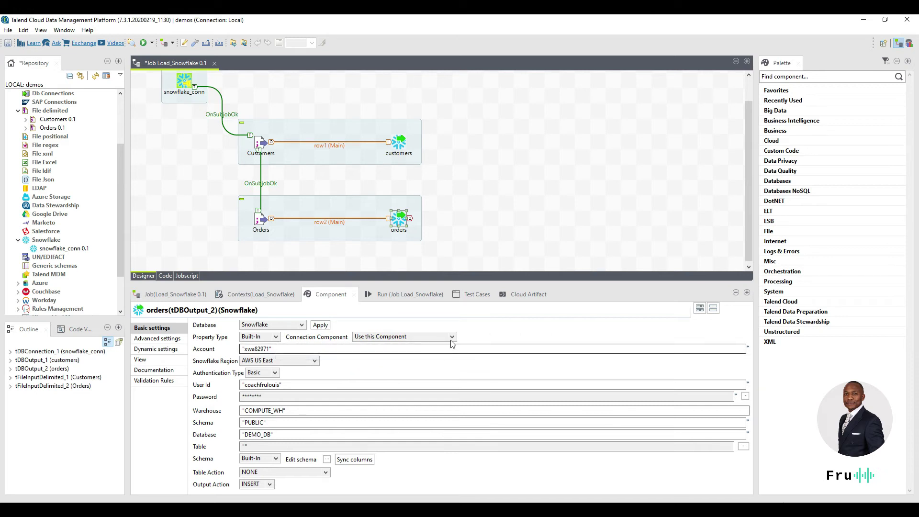
left_click(452, 337)
left_click(417, 354)
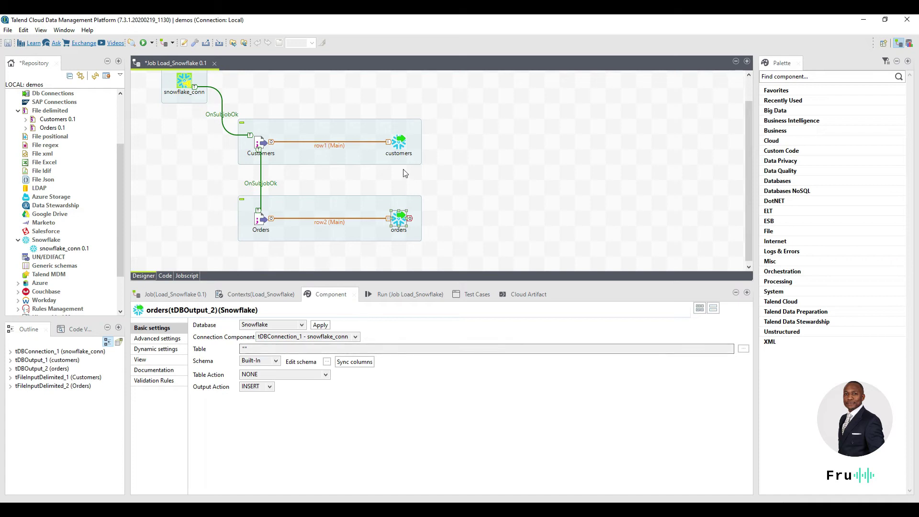
Step: Point the customers output at the tDBConnection_1 - snowflake_conn connection too
left_click(397, 139)
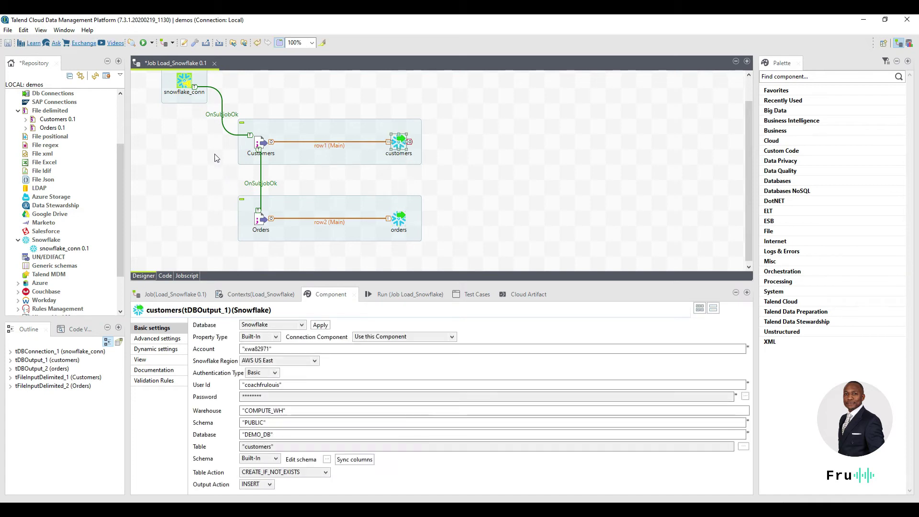
left_click(454, 337)
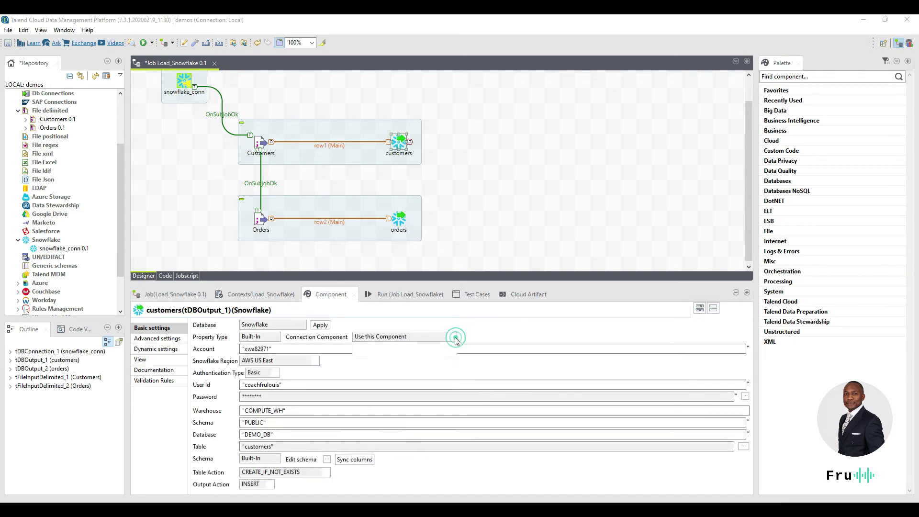
left_click(415, 353)
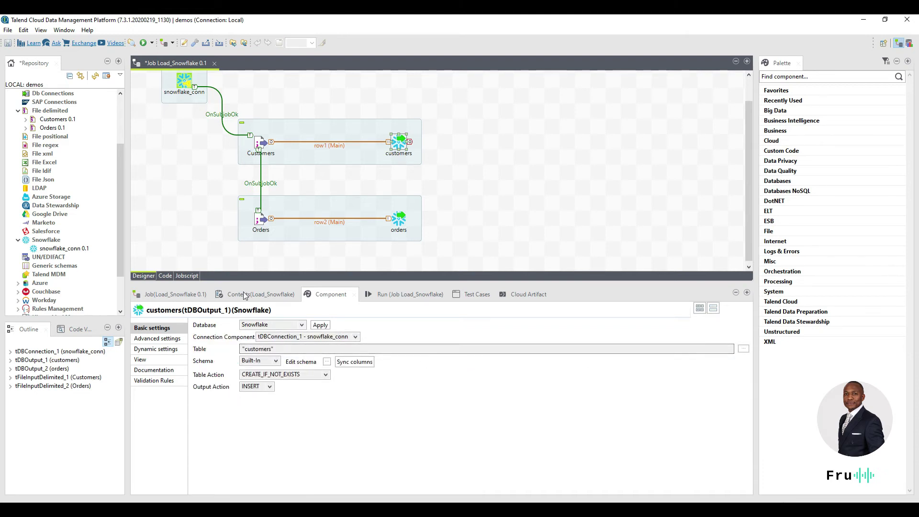
left_click(398, 218)
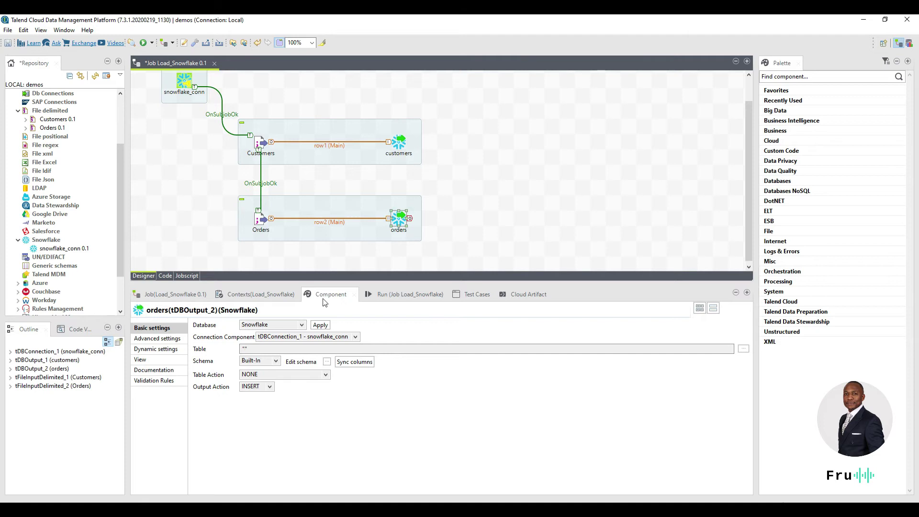
left_click(743, 349)
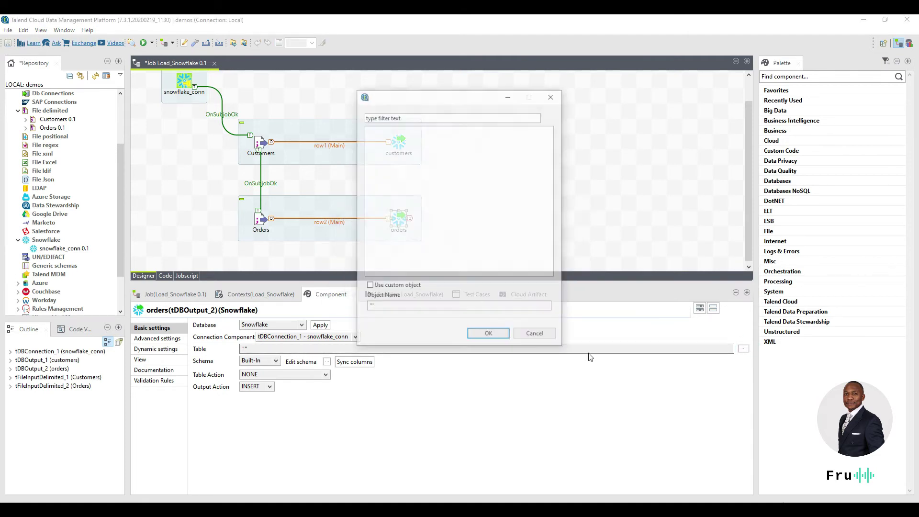
Step: Target the custom table "orders" for the orders output
left_click(369, 286)
left_click(376, 306)
left_click(377, 307)
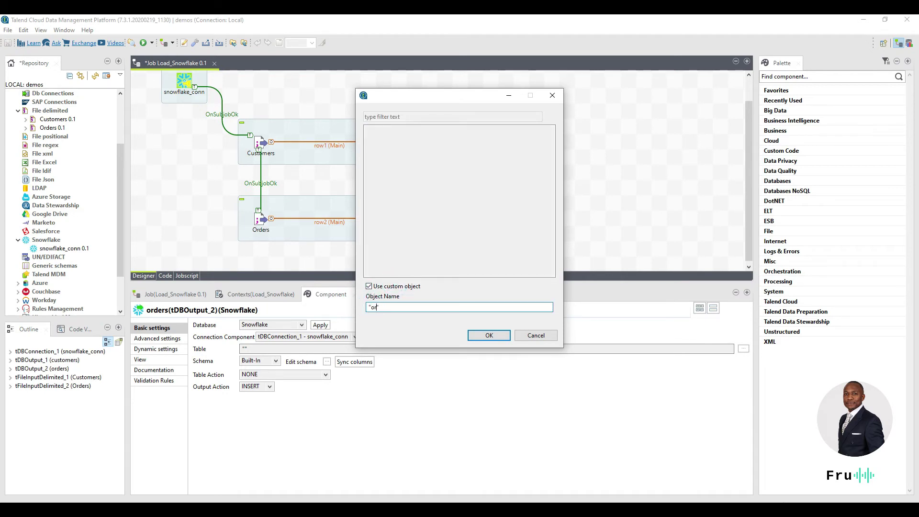
left_click(493, 335)
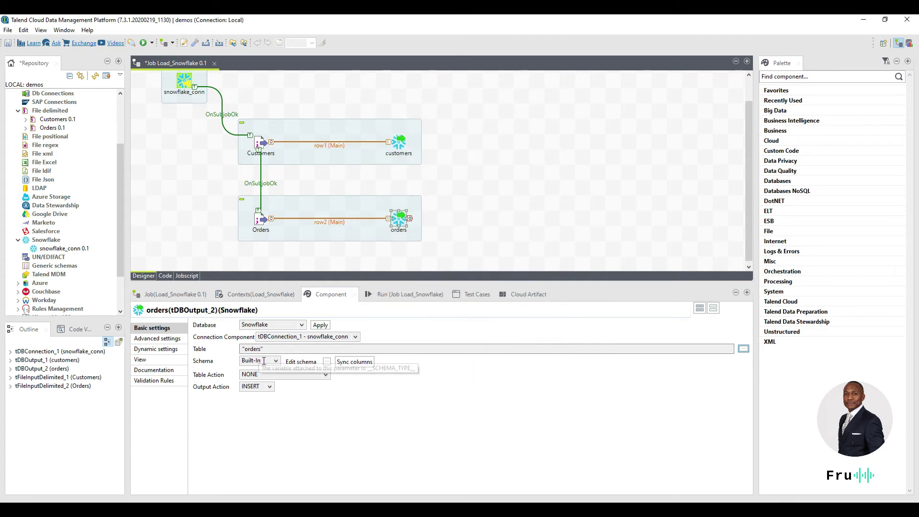
Step: Set the orders Table Action to CREATE_IF_NOT_EXISTS and sync its columns
left_click(326, 376)
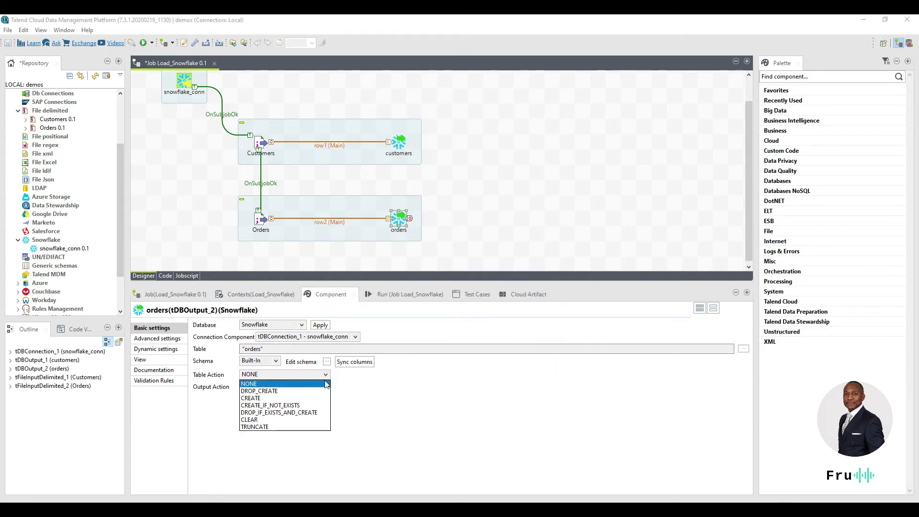
left_click(287, 407)
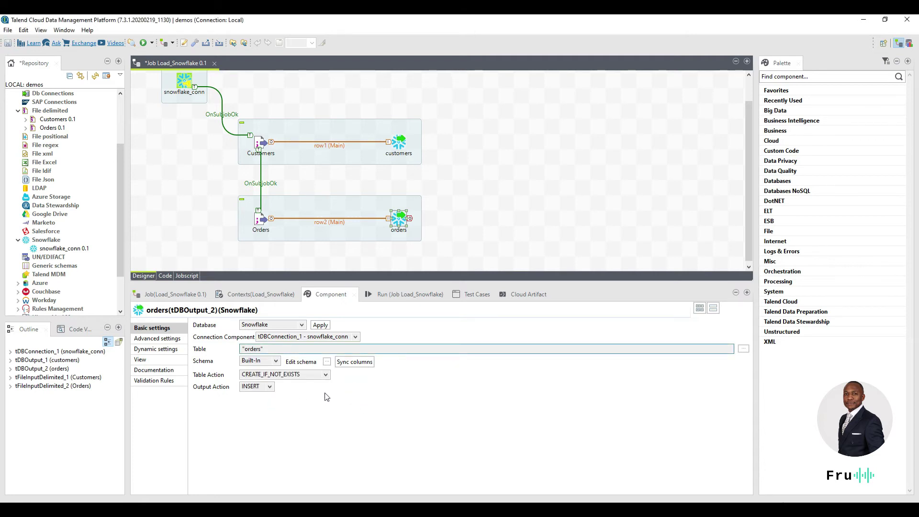
left_click(346, 362)
left_click(327, 363)
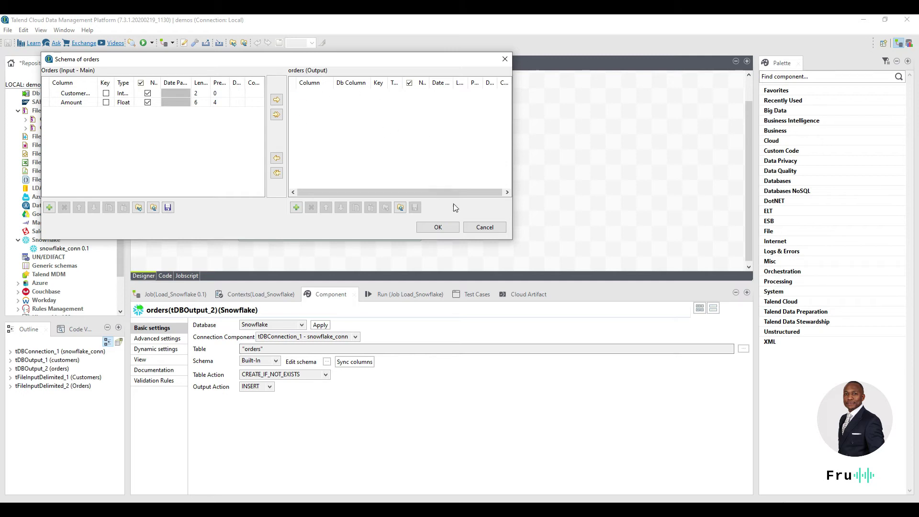
Step: Sync the orders output columns and review the Orders input schema
left_click(452, 232)
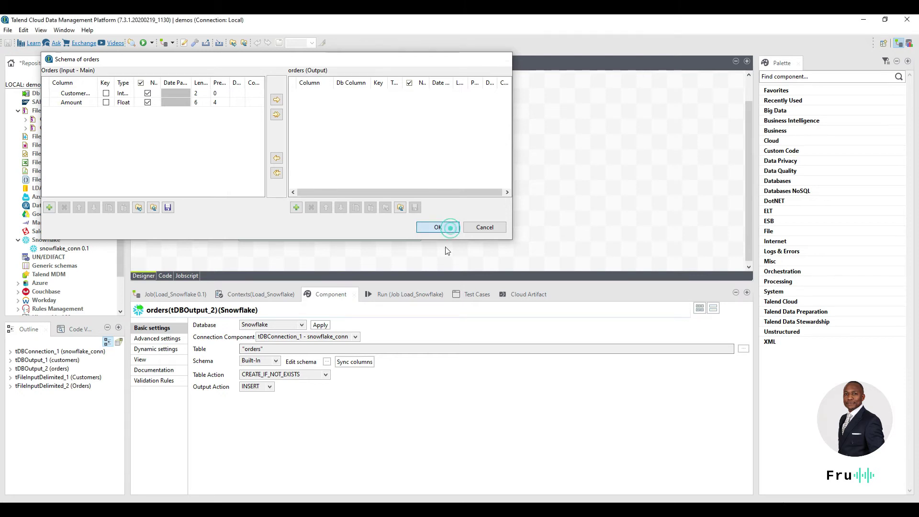
left_click(367, 363)
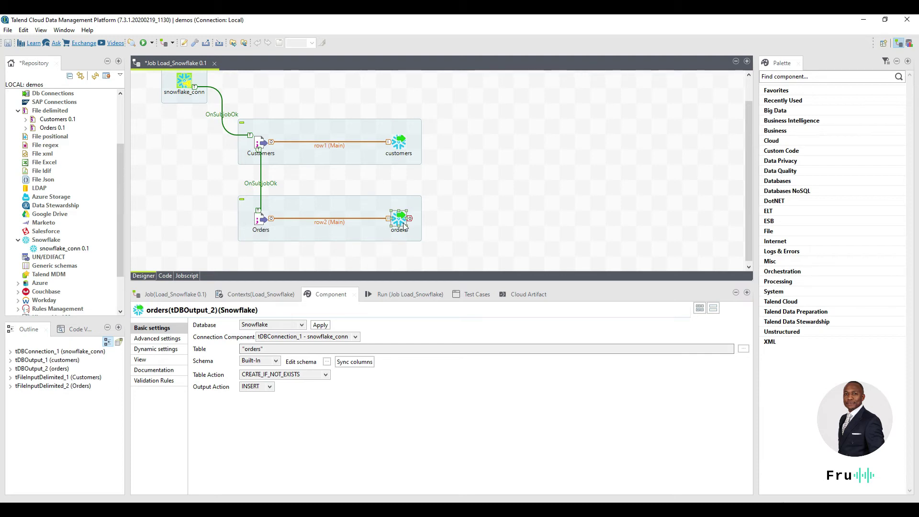
left_click(258, 221)
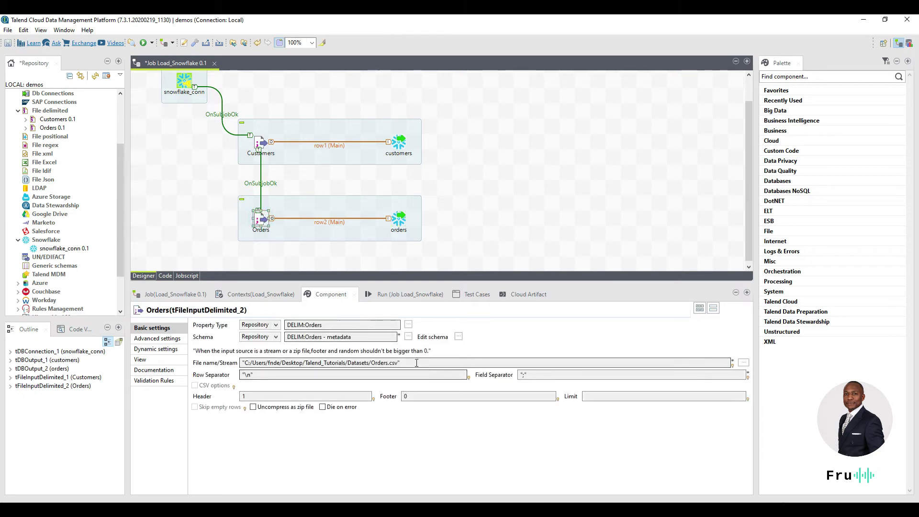
left_click(458, 336)
left_click(454, 285)
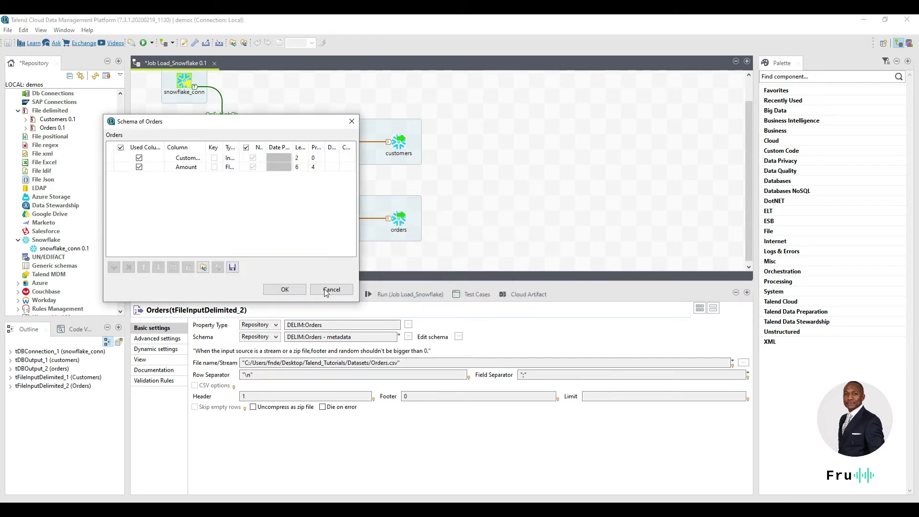
left_click(283, 288)
Step: Re-sync and confirm the orders output schema holds CustomerNumber and Amount
left_click(400, 221)
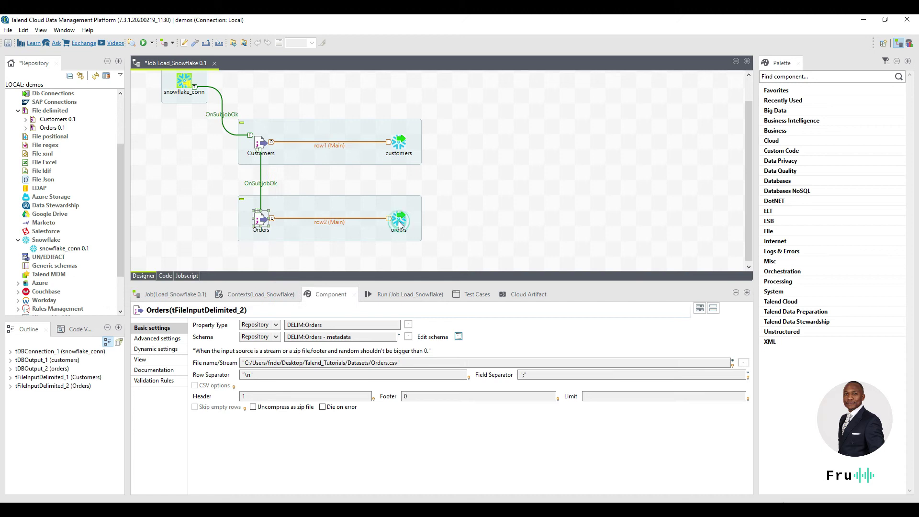
left_click(355, 361)
left_click(327, 361)
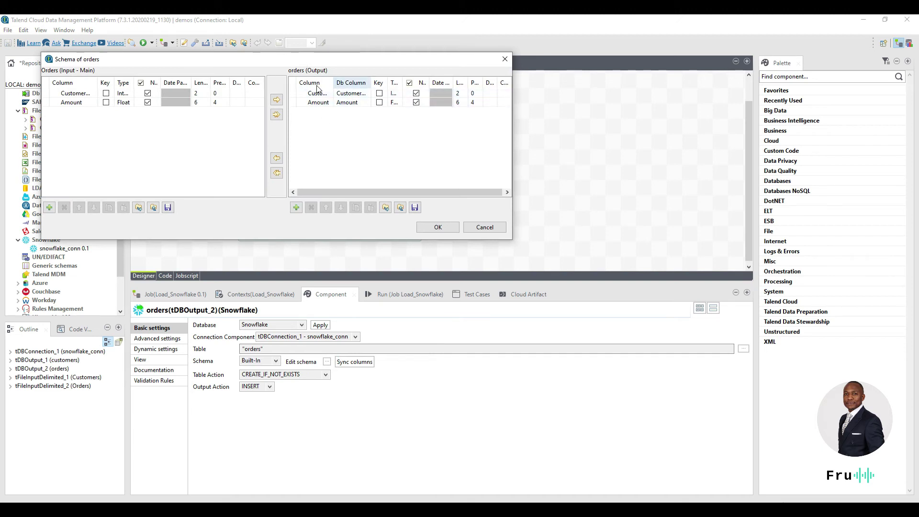
left_click(437, 227)
left_click(399, 143)
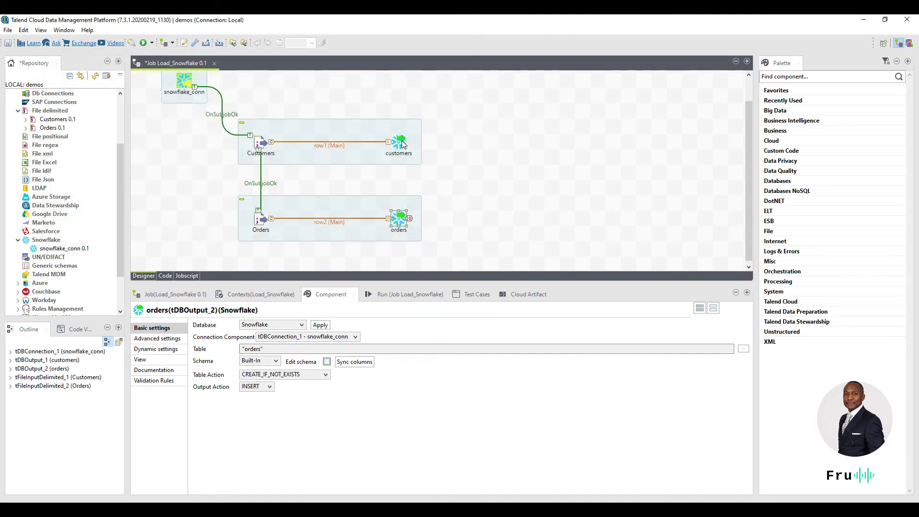
left_click(327, 361)
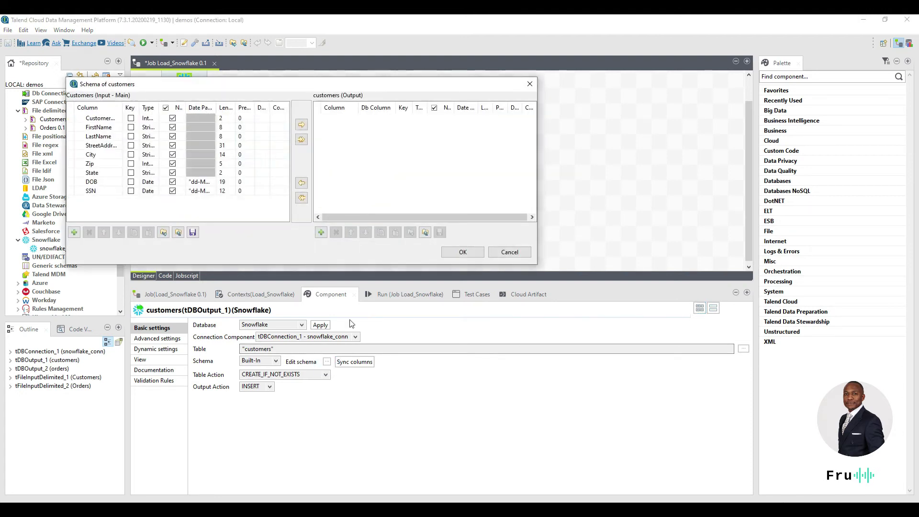
Step: Copy all nine input columns, CustomerNumber through SSN, into the customers output schema and sync columns
left_click(474, 252)
left_click(327, 361)
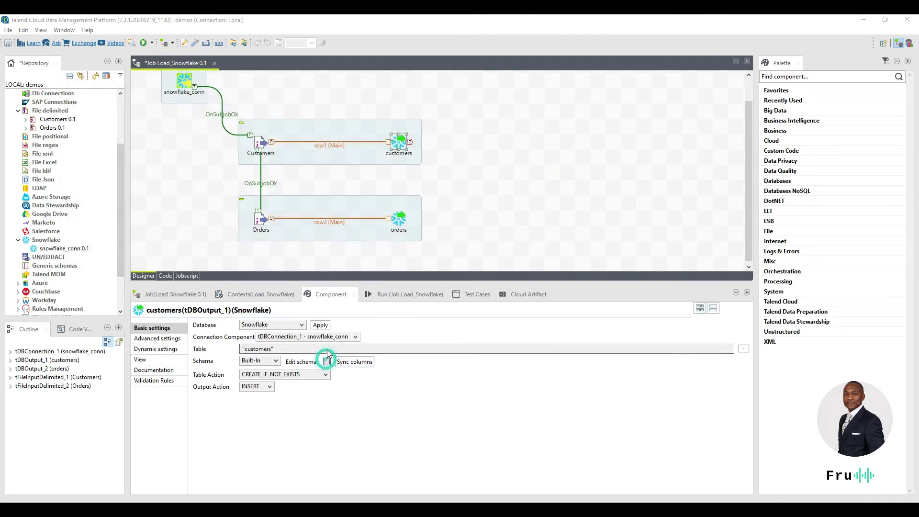
left_click(251, 90)
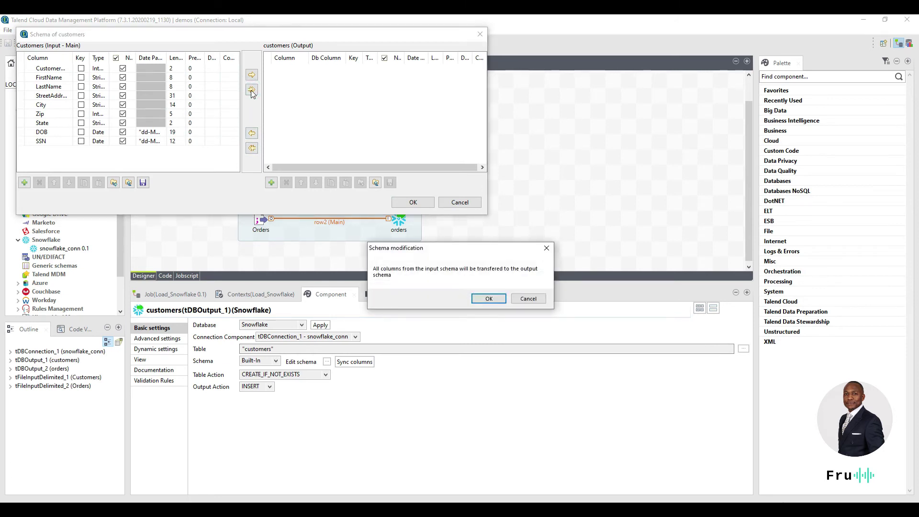
left_click(497, 299)
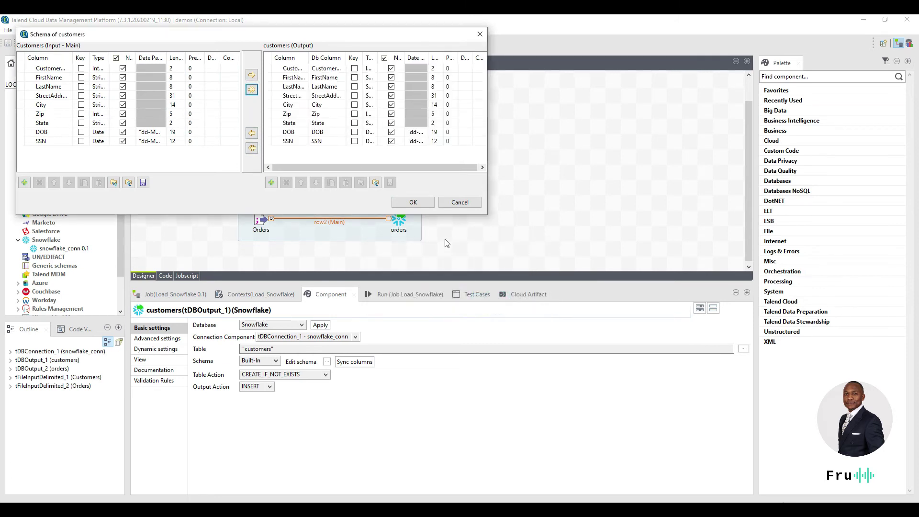
left_click(413, 203)
left_click(365, 367)
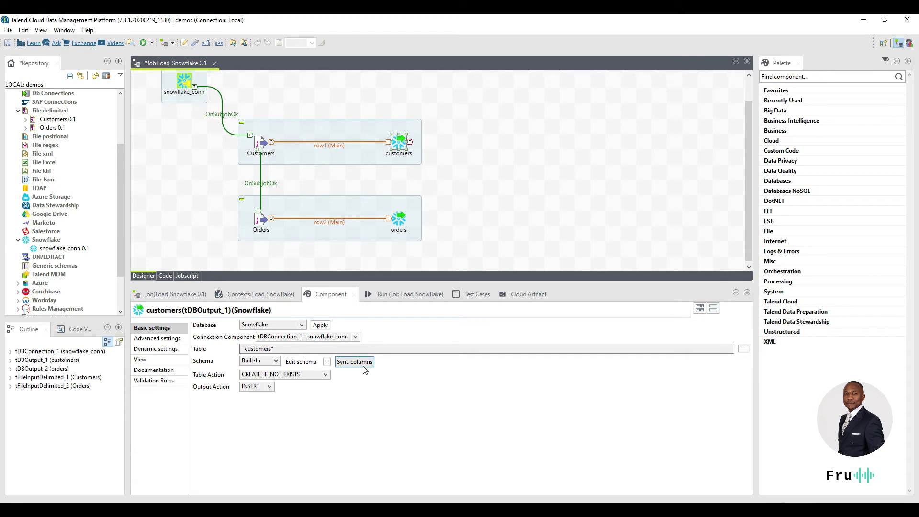
Step: Run the Load_Snowflake job: 15 orders rows load, customers rows fail on DOB parsing errors
left_click(402, 294)
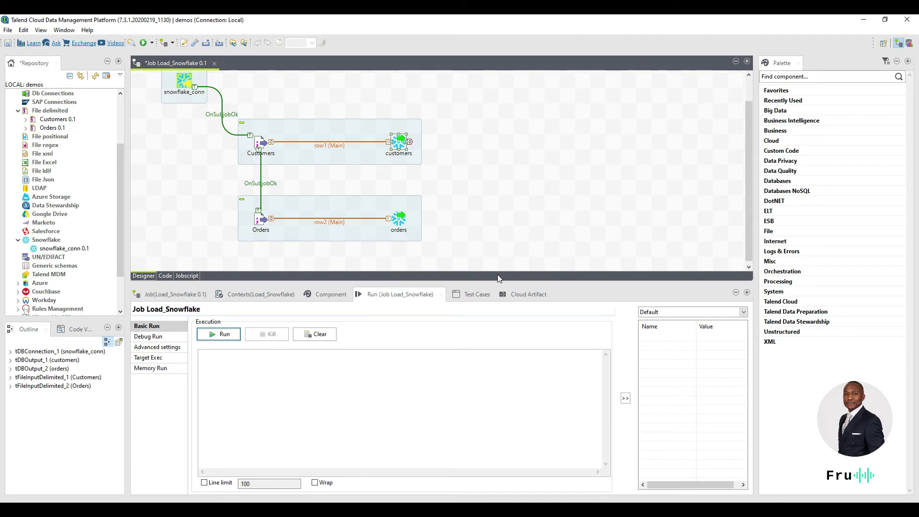
left_click_drag(494, 315, 493, 310)
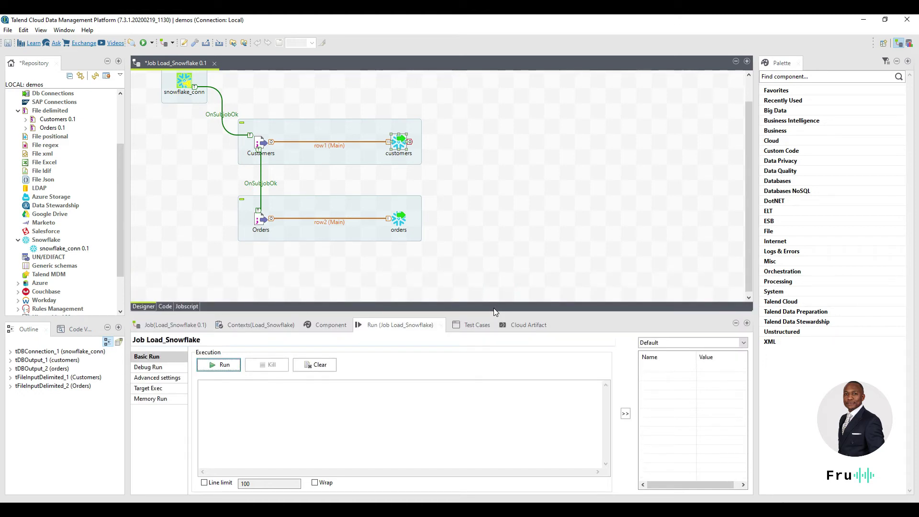
left_click(221, 365)
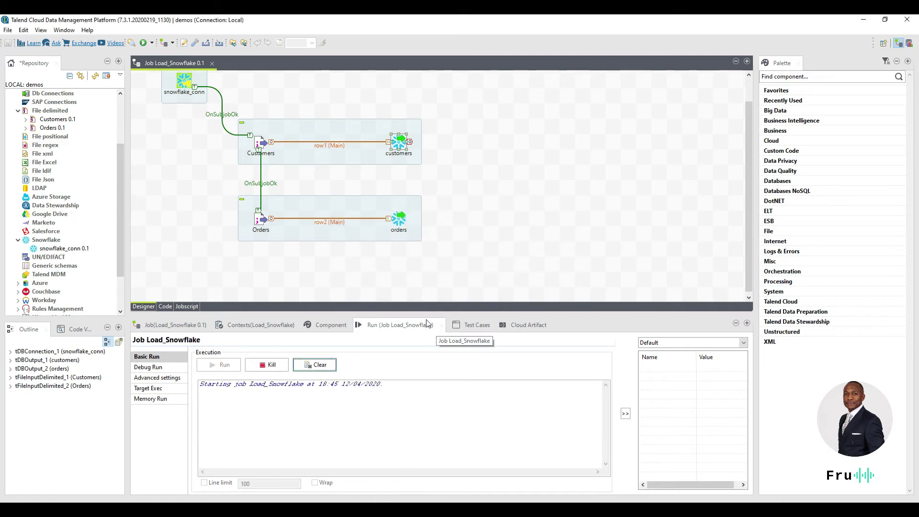
left_click_drag(419, 315, 420, 261)
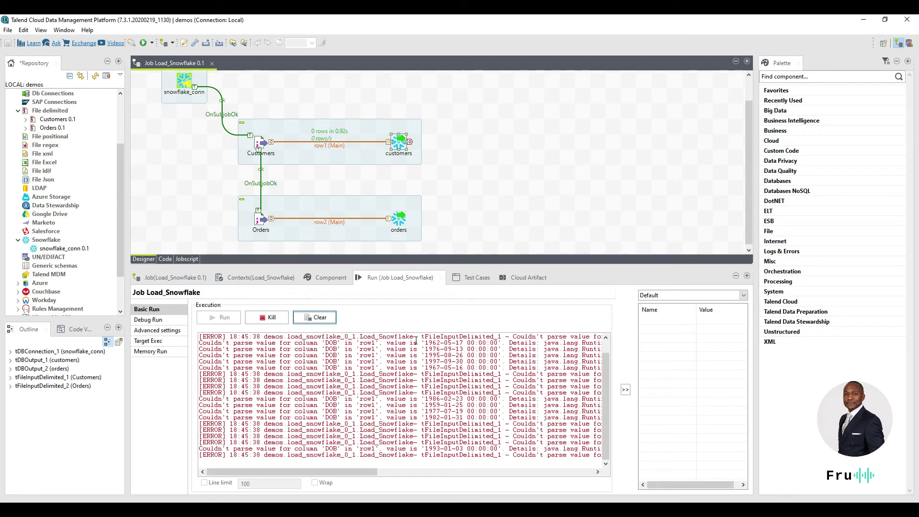
scroll(319, 435, "up", 1)
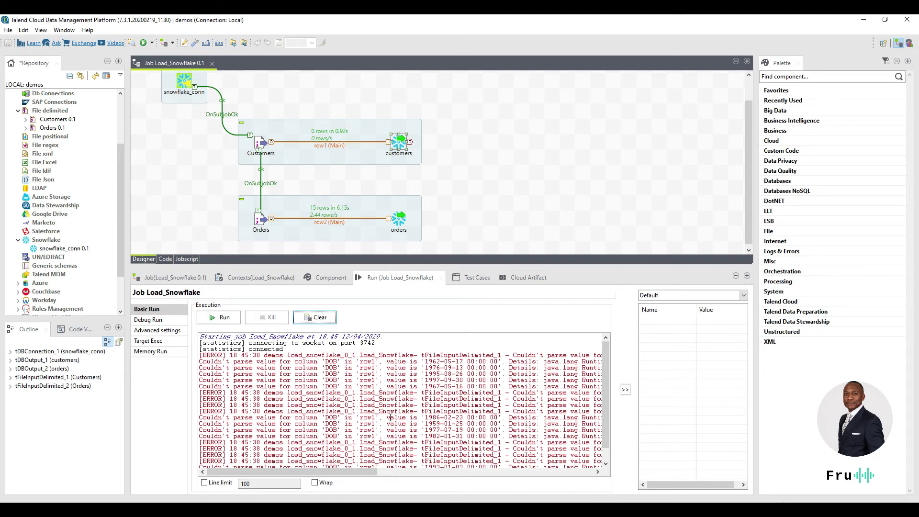
scroll(383, 407, "down", 2)
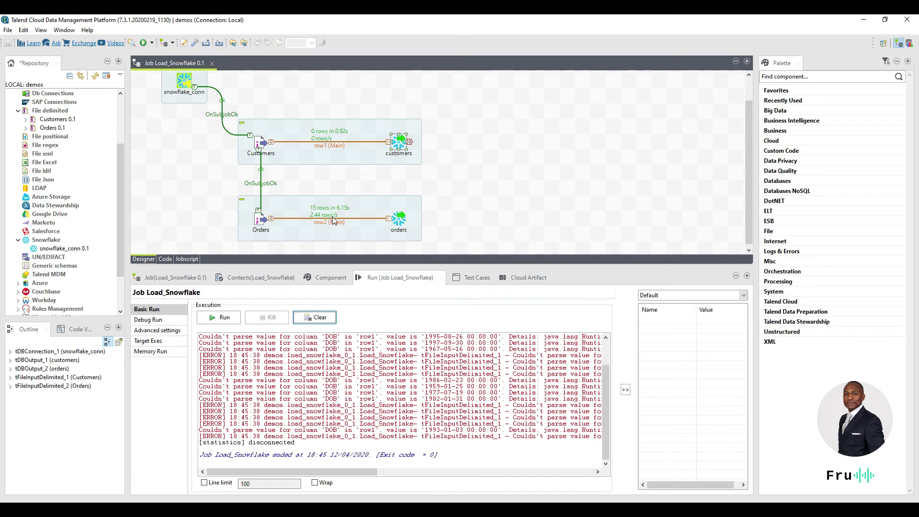
double_click(61, 250)
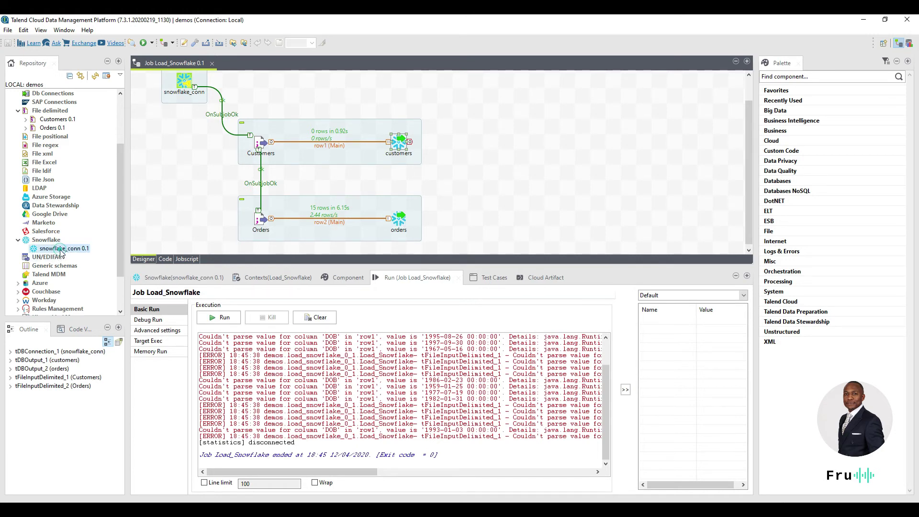
Step: Close the Snowflake connection settings and look through the Customers delimited file definition without changes
left_click(626, 358)
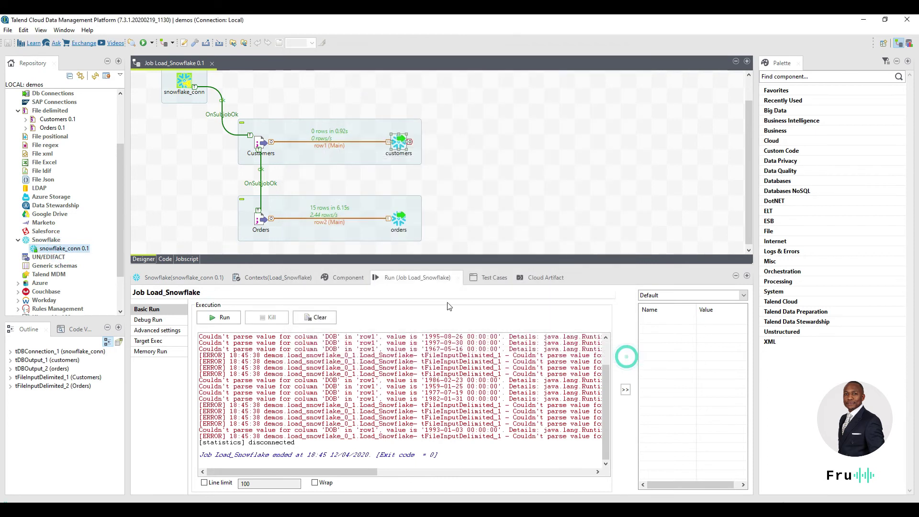
double_click(49, 120)
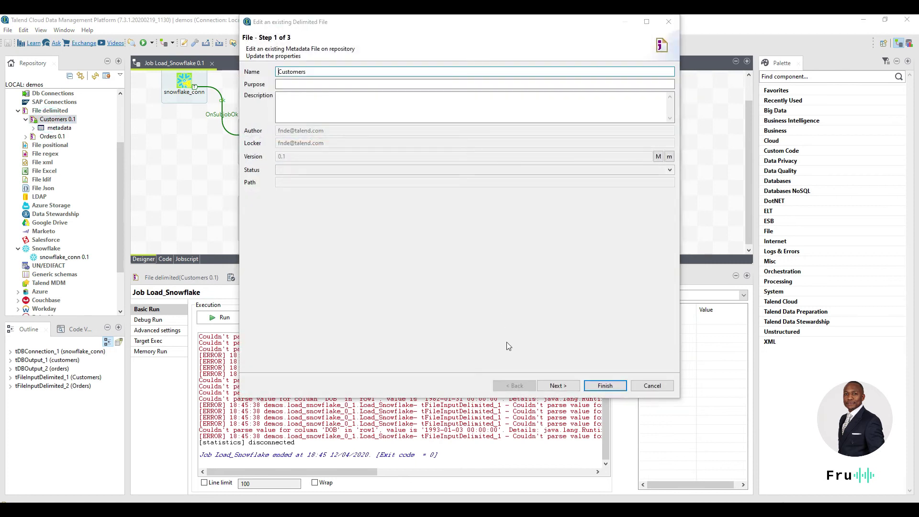
left_click(573, 388)
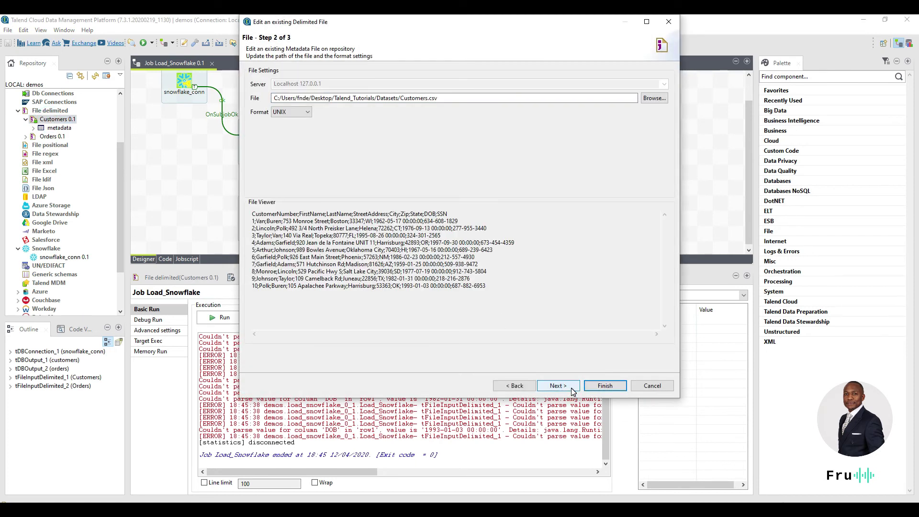
left_click(558, 386)
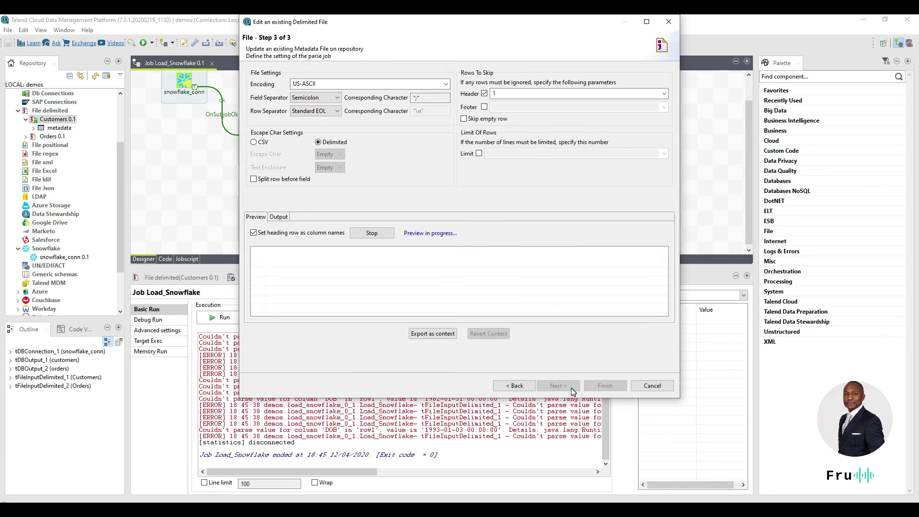
left_click(652, 386)
Step: In the Customers metadata schema, change the DOB and SSN column types to String
double_click(59, 128)
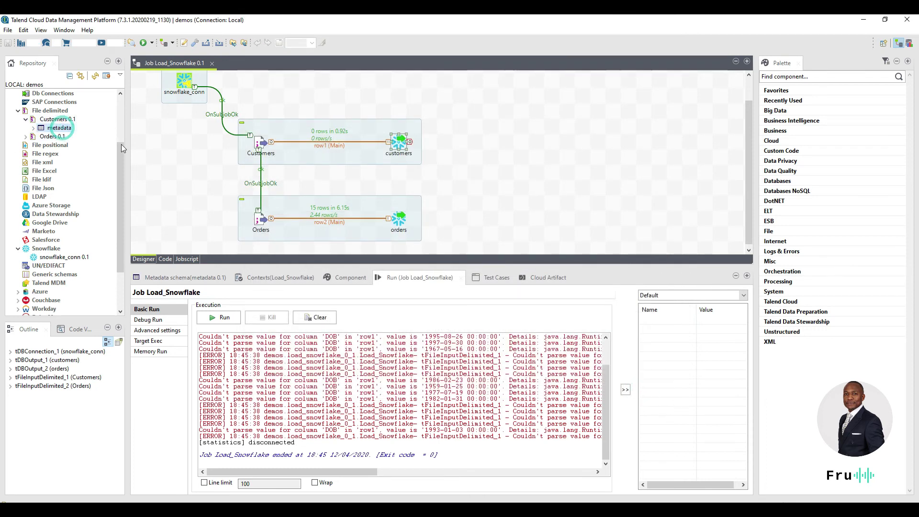
scroll(405, 261, "down", 1)
left_click(405, 273)
left_click(414, 273)
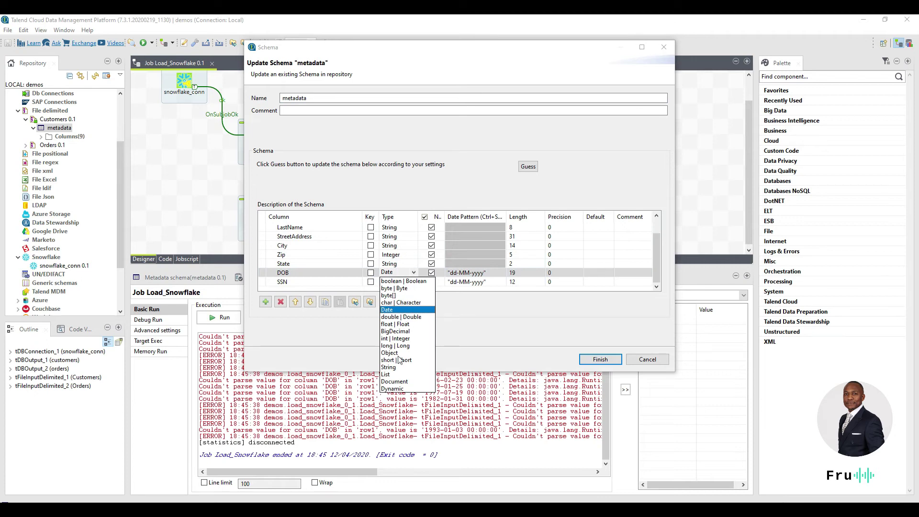
left_click(392, 367)
left_click(405, 282)
left_click(413, 282)
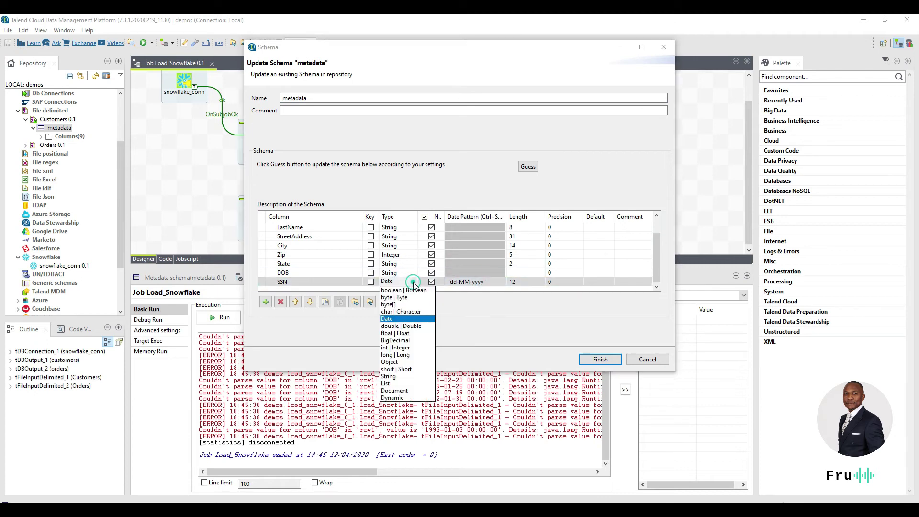
left_click(389, 377)
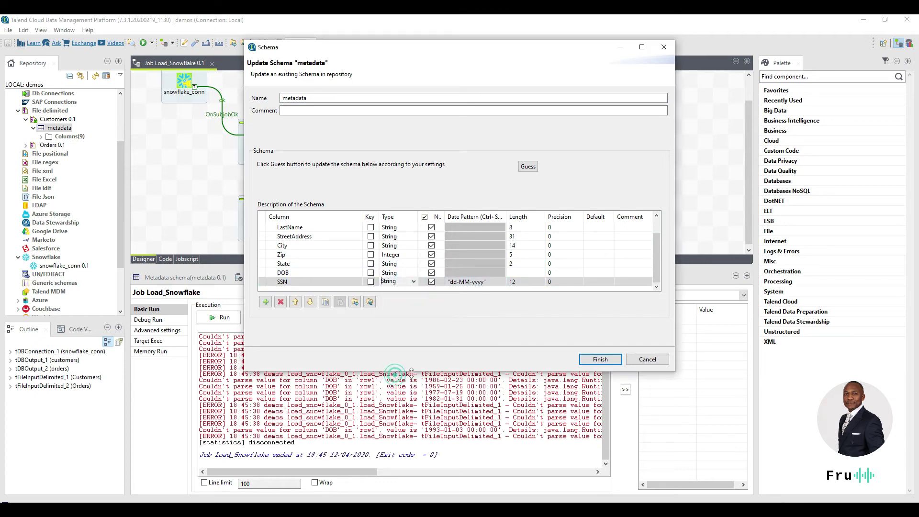
Step: Set DOB and SSN lengths to 12, save, and propagate the change into Load_Snowflake
left_click(527, 273)
left_click(528, 273)
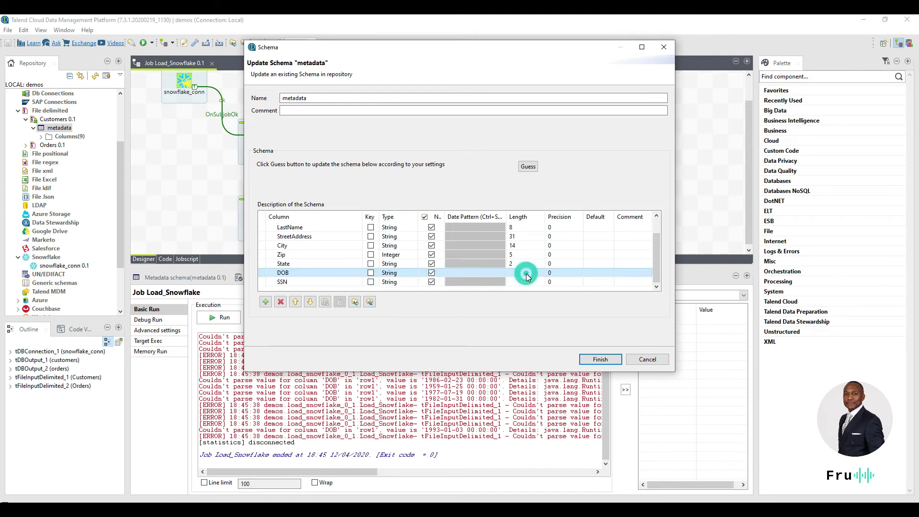
left_click(526, 273)
type("12")
left_click(524, 281)
type("12")
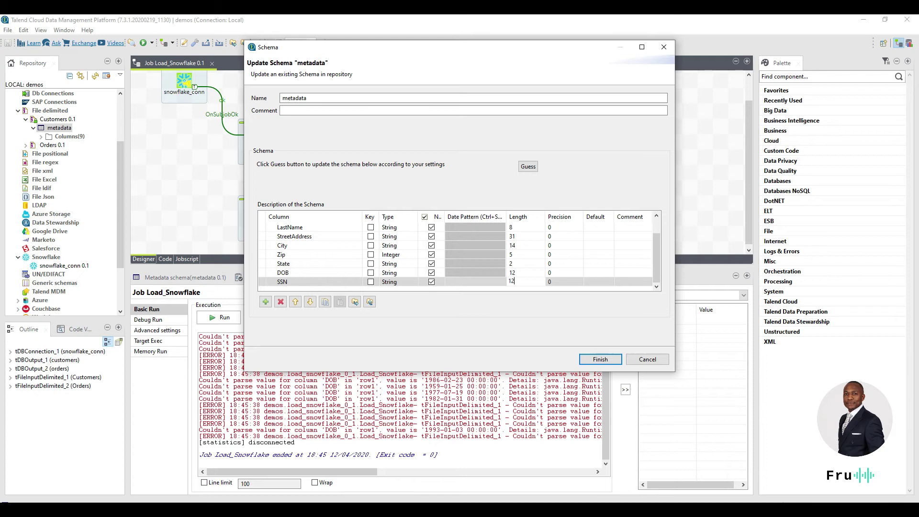
left_click(606, 360)
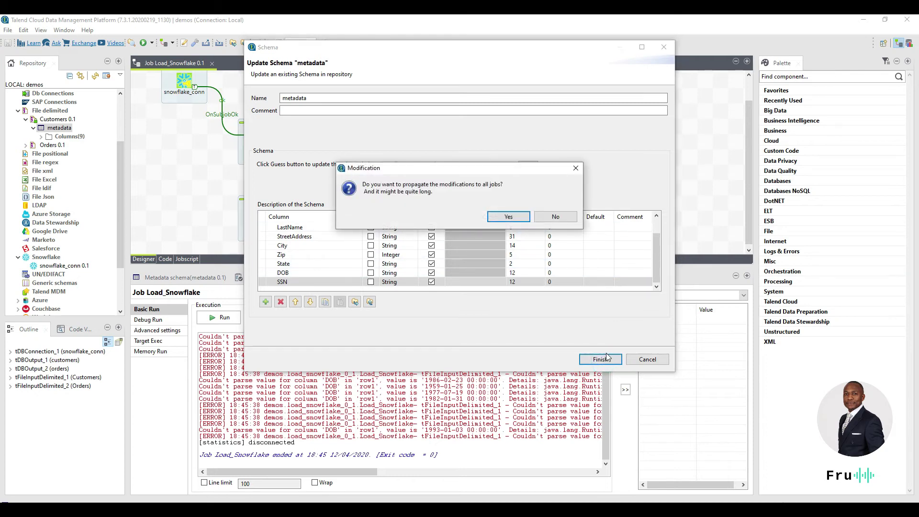
left_click(512, 223)
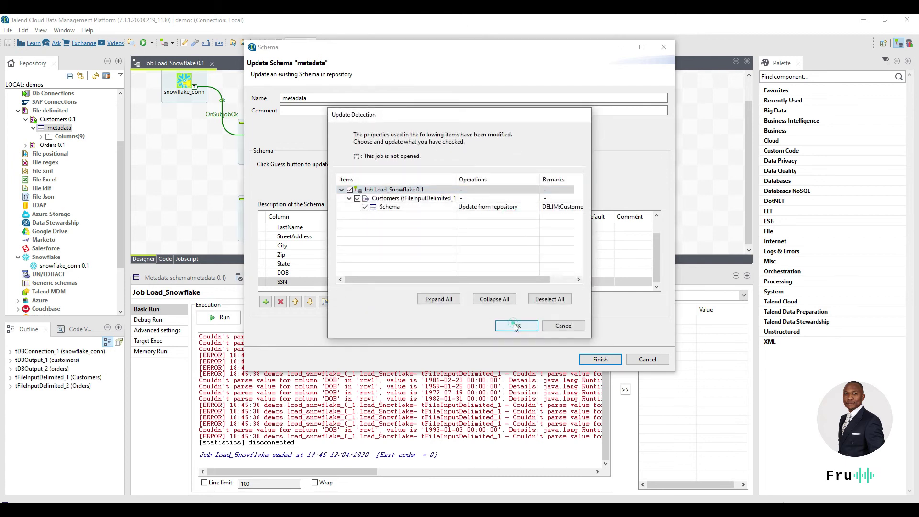
left_click(514, 322)
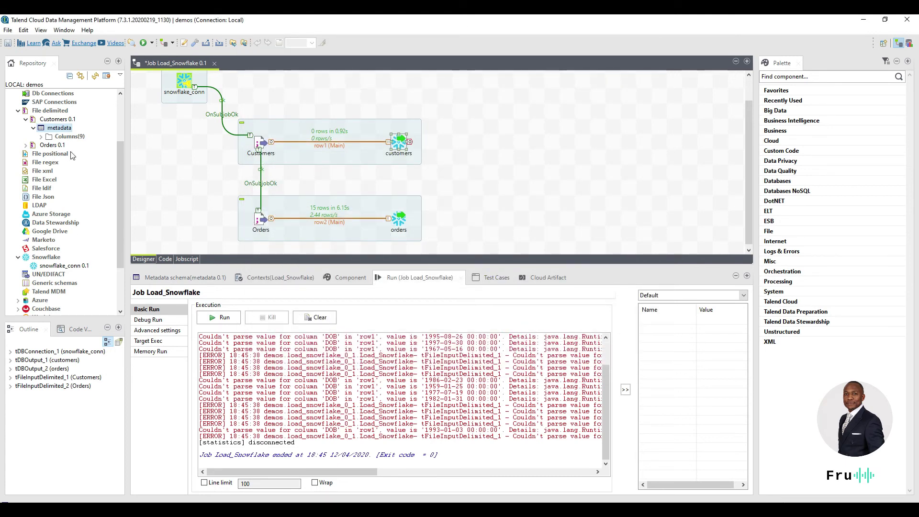
left_click(33, 128)
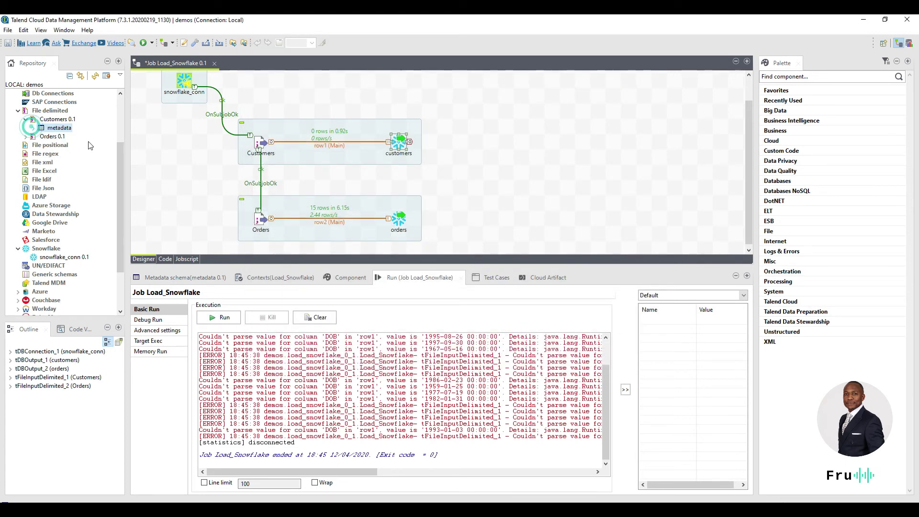
Step: Inspect the Customers input component's schema
double_click(258, 143)
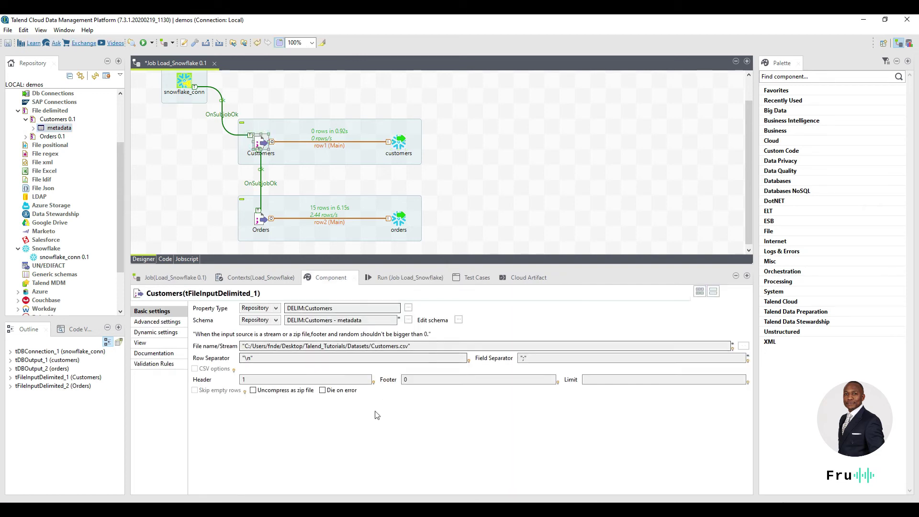
left_click(458, 320)
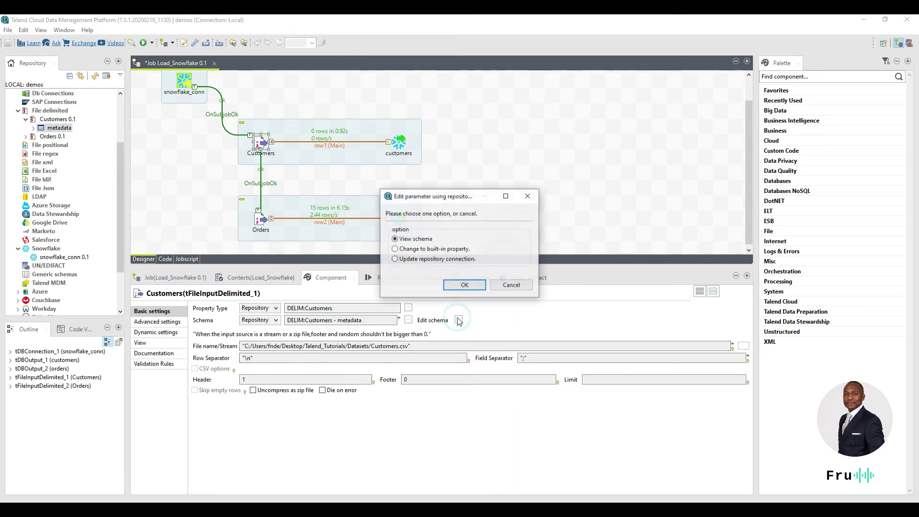
left_click(464, 285)
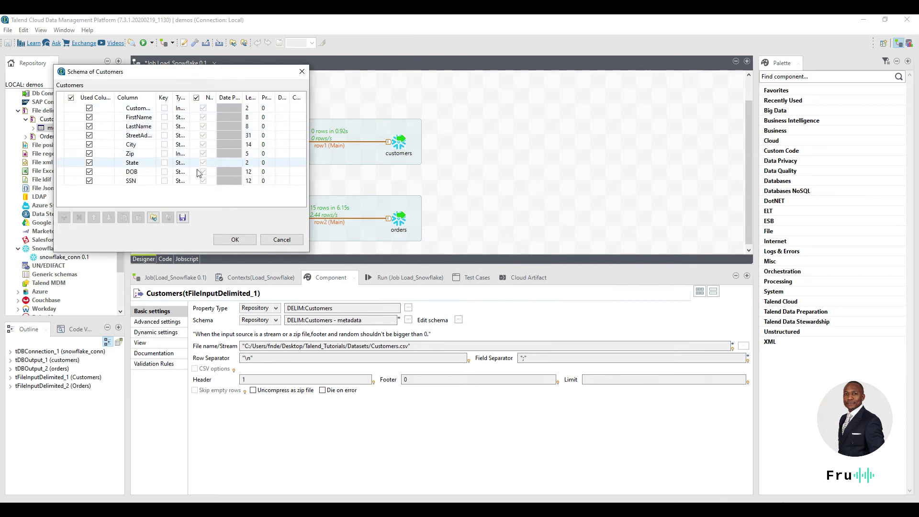
left_click(235, 240)
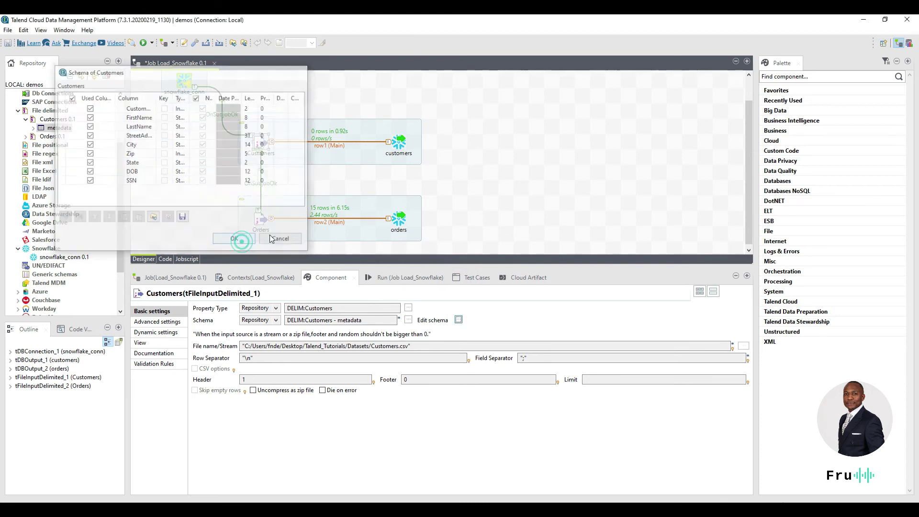
Step: Sync the customers Snowflake output columns with the input and review the output schema types
left_click(404, 151)
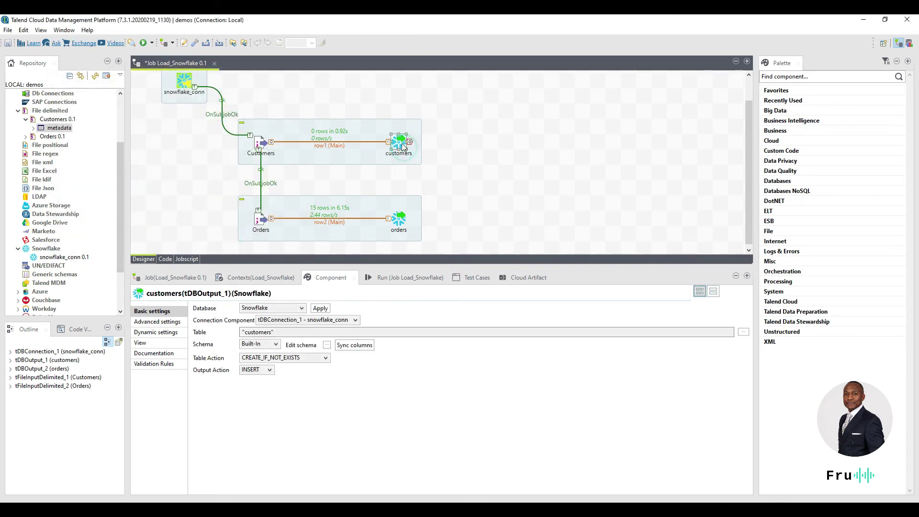
left_click(326, 346)
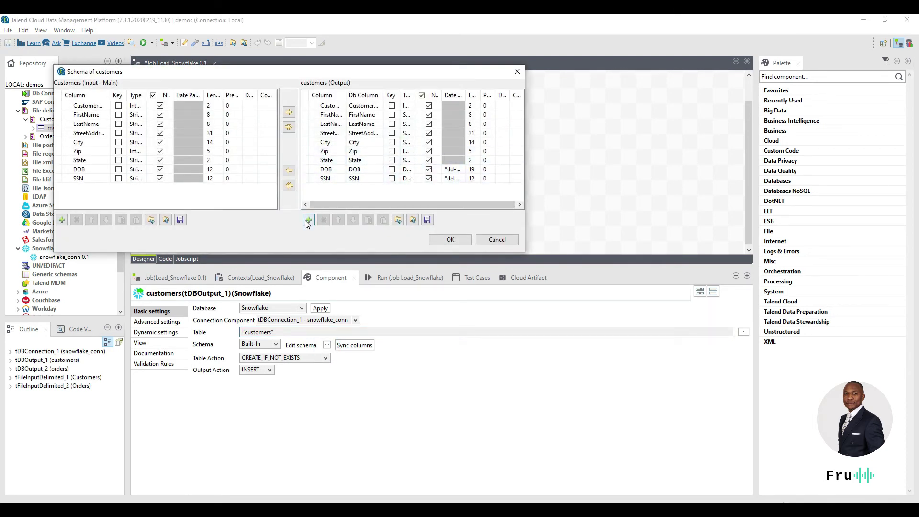
left_click(497, 240)
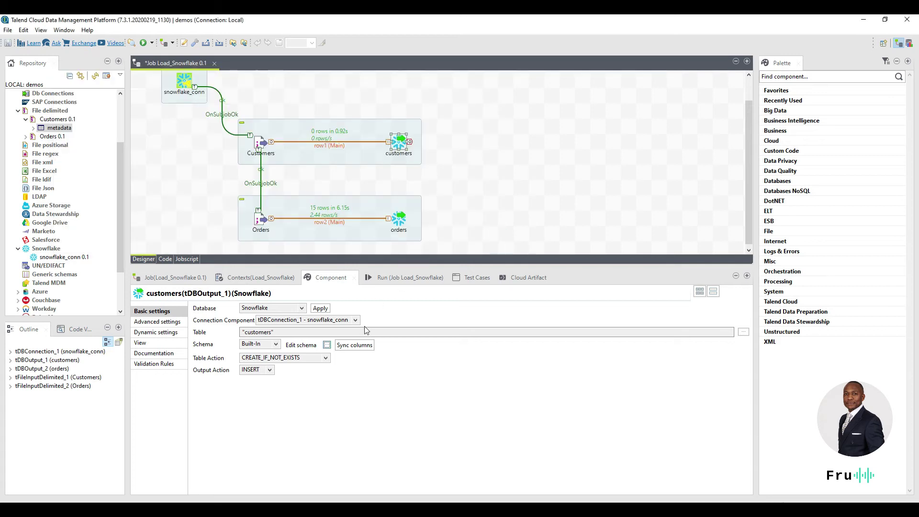
left_click(354, 345)
left_click(327, 344)
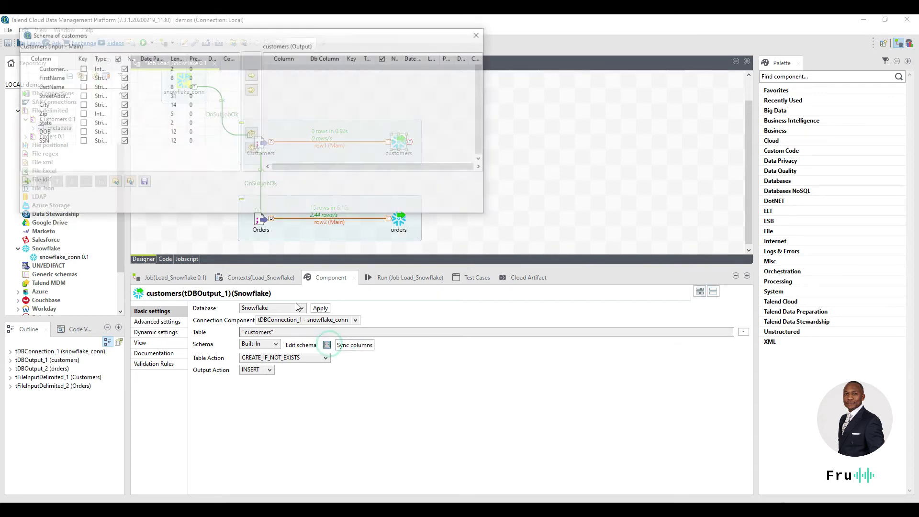
left_click(376, 57)
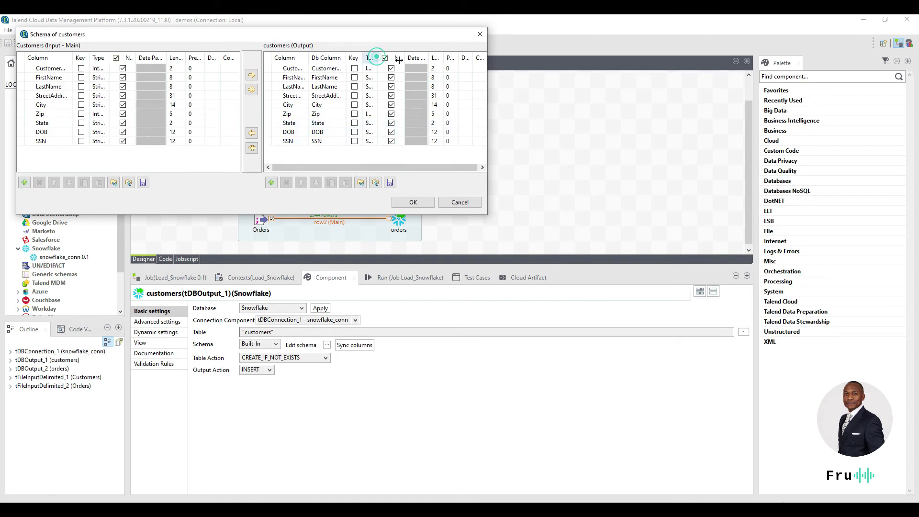
left_click_drag(399, 59, 419, 58)
left_click(414, 202)
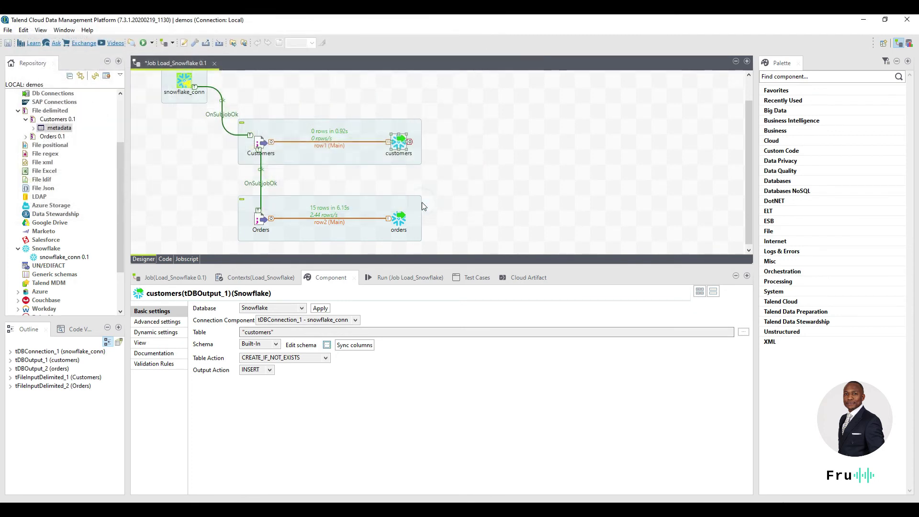
Step: Set the orders output's Table Action to DROP_IF_EXISTS_AND_CREATE and show the run console
left_click(402, 219)
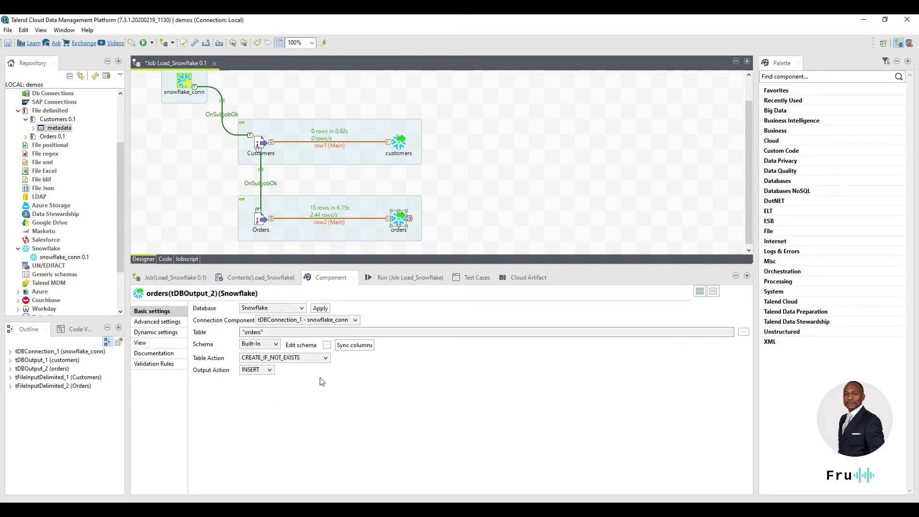
left_click(326, 358)
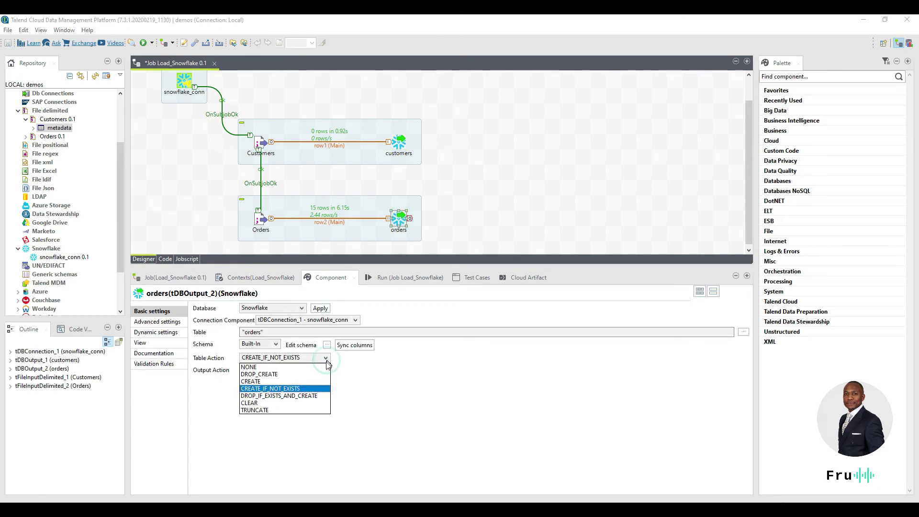
left_click(292, 399)
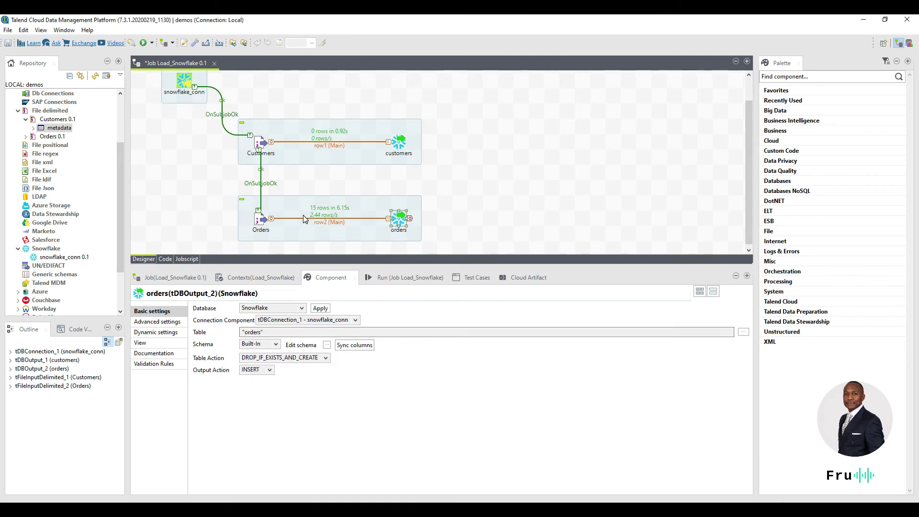
left_click(407, 278)
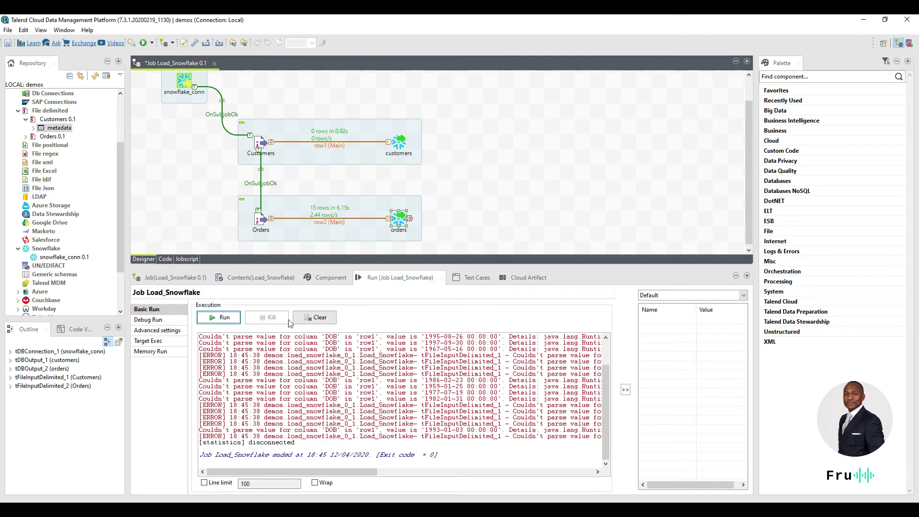
Step: Clear the console and rerun Load_Snowflake, loading 10 customers and 15 orders rows
left_click(315, 318)
left_click(211, 317)
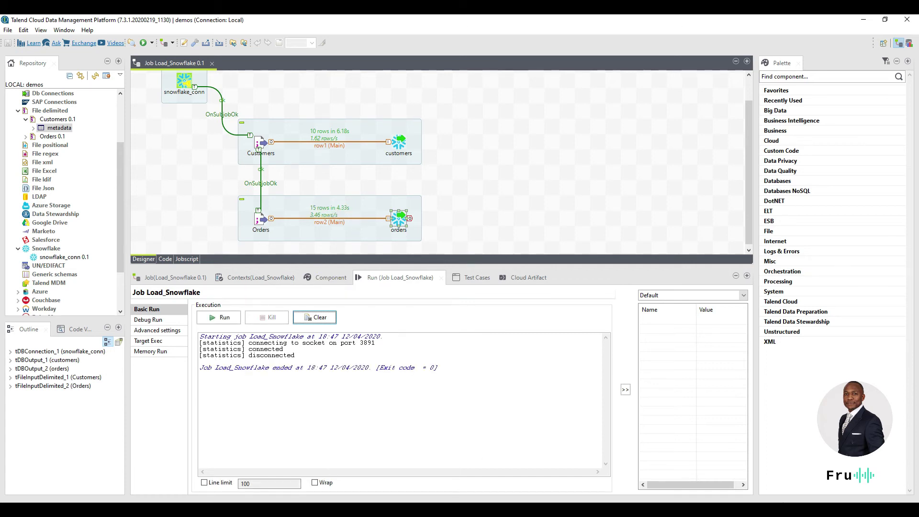
left_click(548, 343)
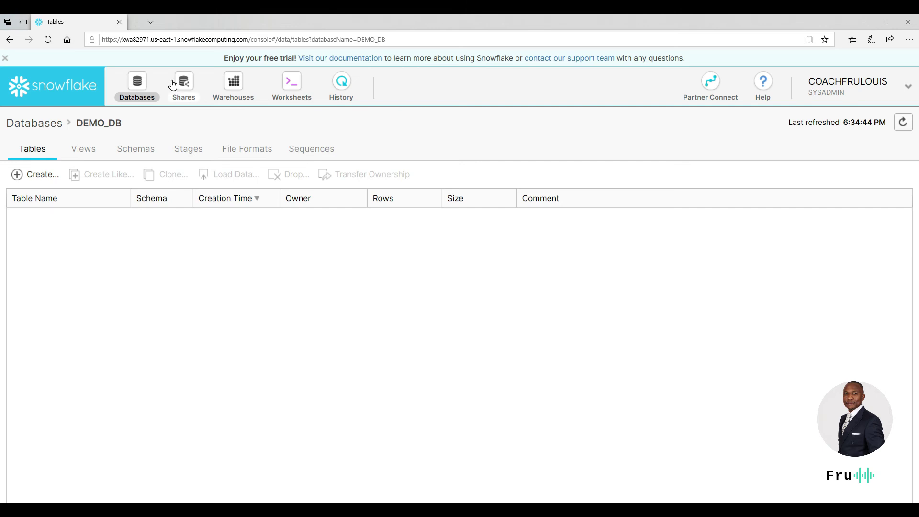
Step: Check that DEMO_DB lists ORDERS with 15 rows and CUSTOMERS, then open a new worksheet
left_click(144, 82)
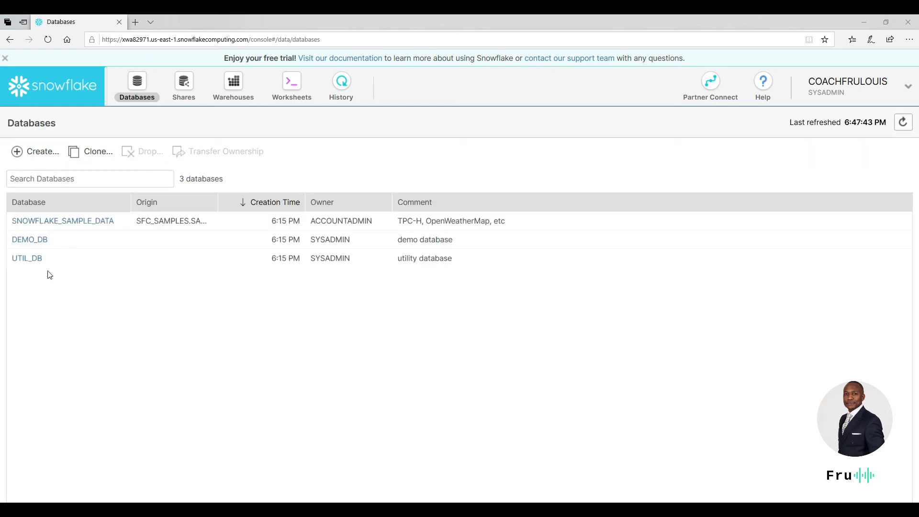
left_click(33, 241)
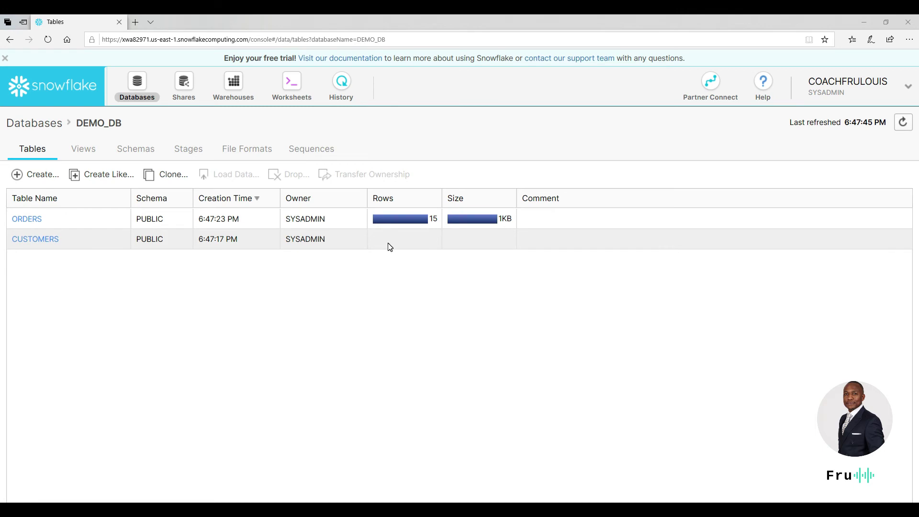
left_click(903, 123)
left_click(903, 126)
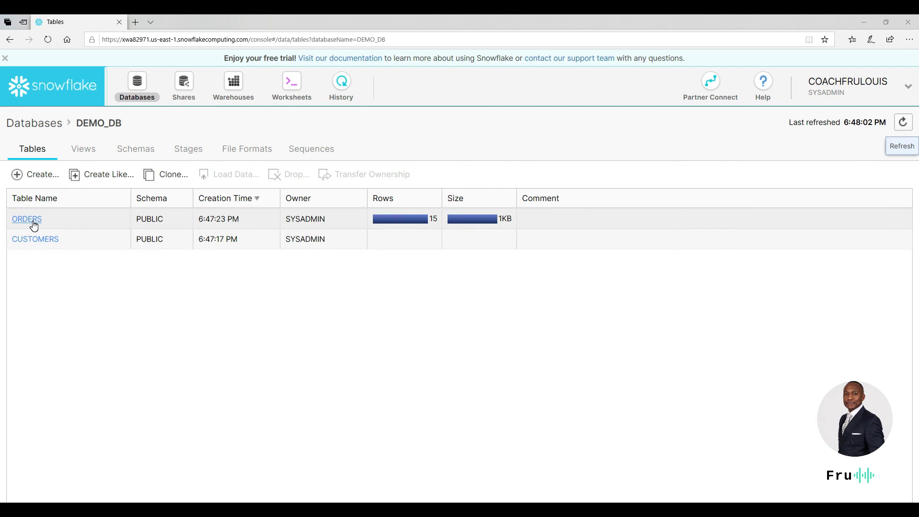
left_click(292, 98)
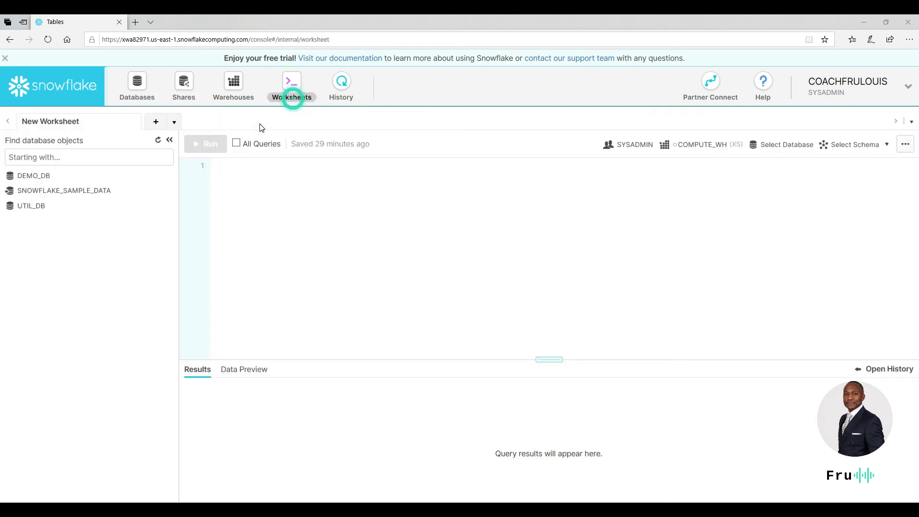
left_click(309, 201)
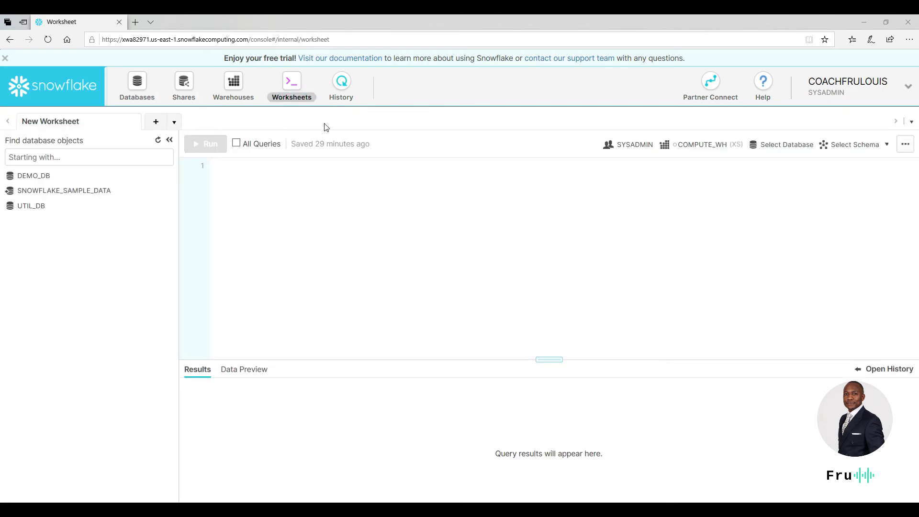
Step: Verify COMPUTE_WH is started, then expand DEMO_DB and its PUBLIC schema in the worksheet
left_click(234, 86)
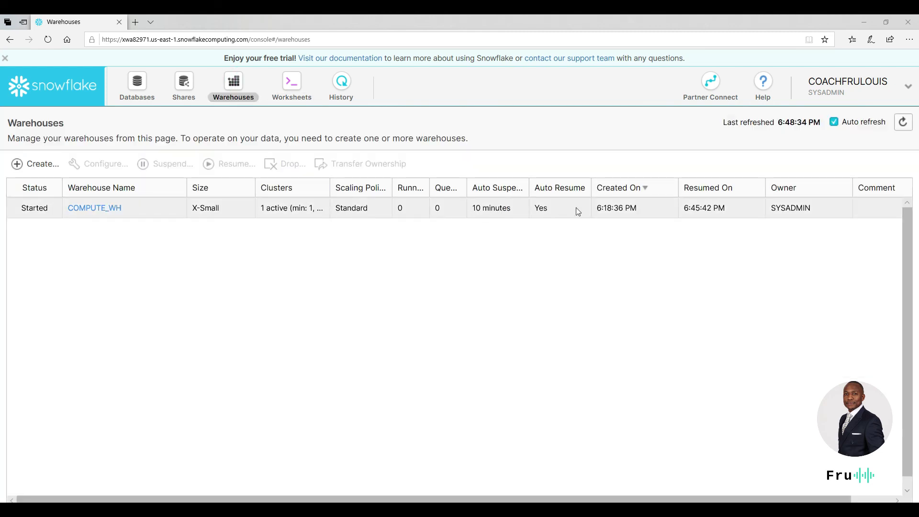
left_click(305, 82)
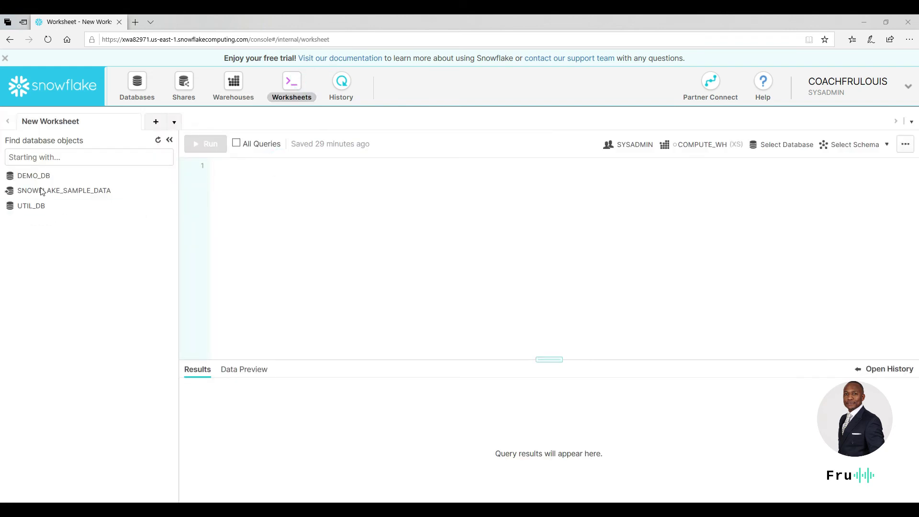
left_click(31, 175)
left_click(329, 198)
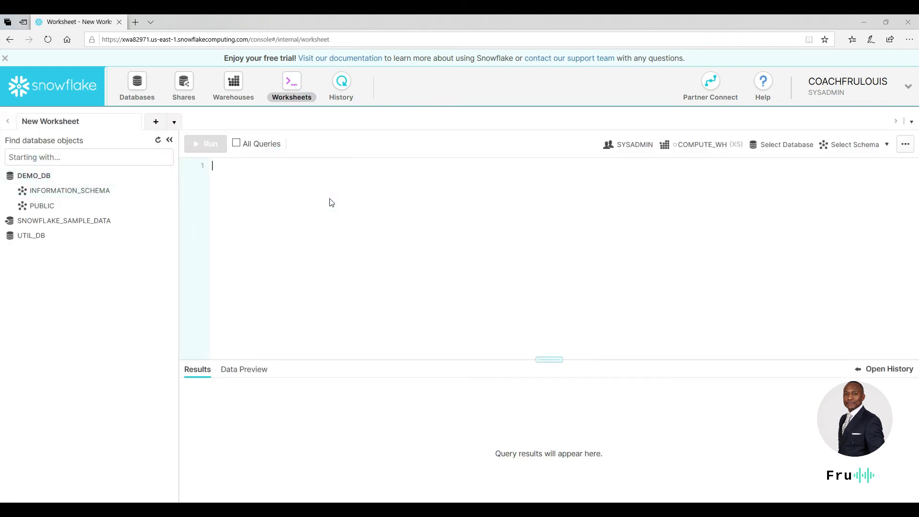
left_click(67, 204)
Step: Run select * from DEMO_DB.PUBLIC.ORDERS, returning 15 rows, then start aliasing it as O
left_click(247, 197)
type("select * from ")
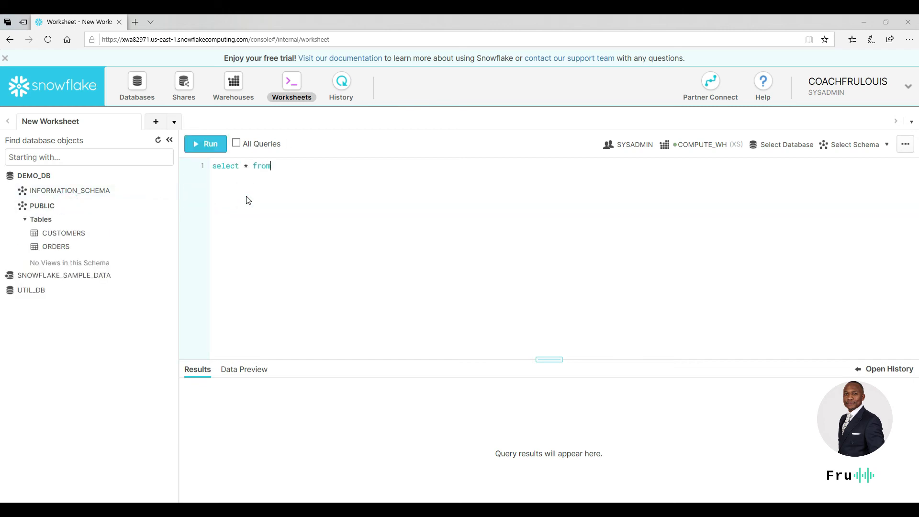
type("DEMO_DB.PUBLIC.ORDERS")
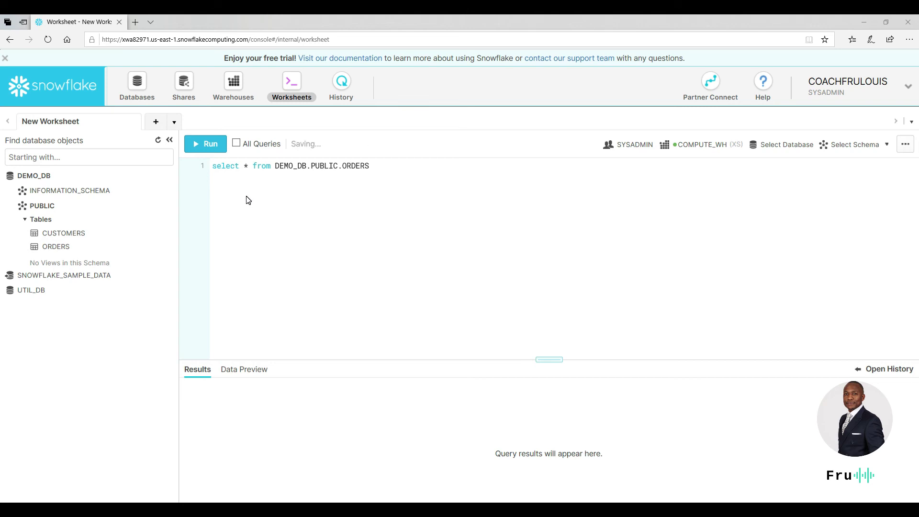
left_click(189, 147)
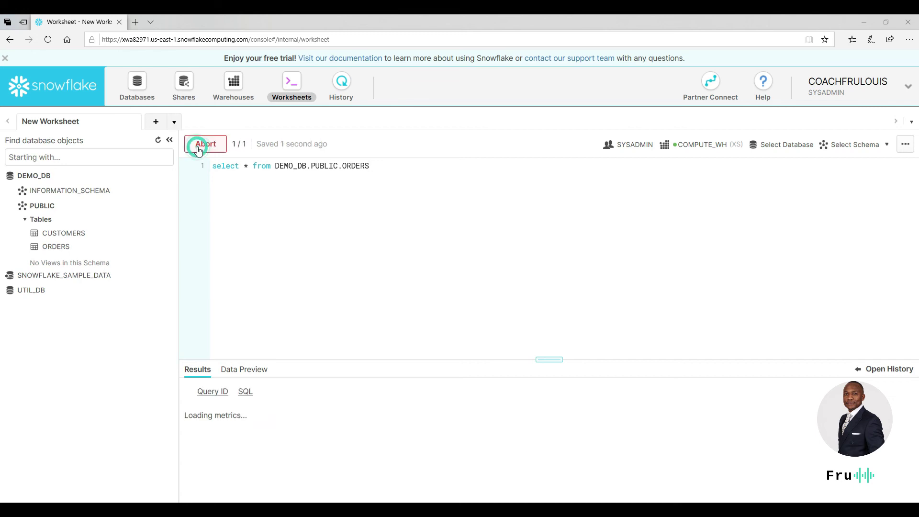
left_click_drag(330, 358, 277, 271)
left_click(397, 163)
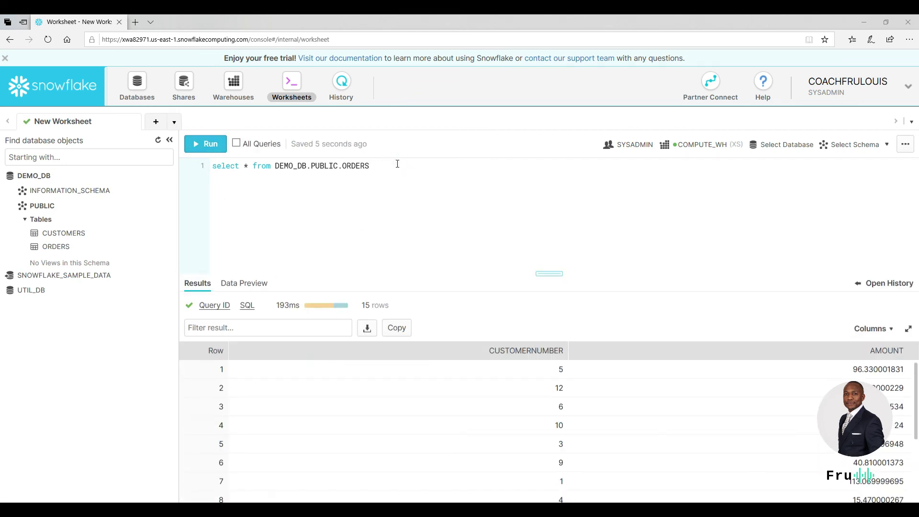
type("as O ")
type("inner D")
Step: Add the join to DEMO_DB.PUBLIC.CUSTOMERS with ON O.CUSTOMERNUMBER = C.CUSTOMERNUMBER
left_click_drag(275, 166, 345, 164)
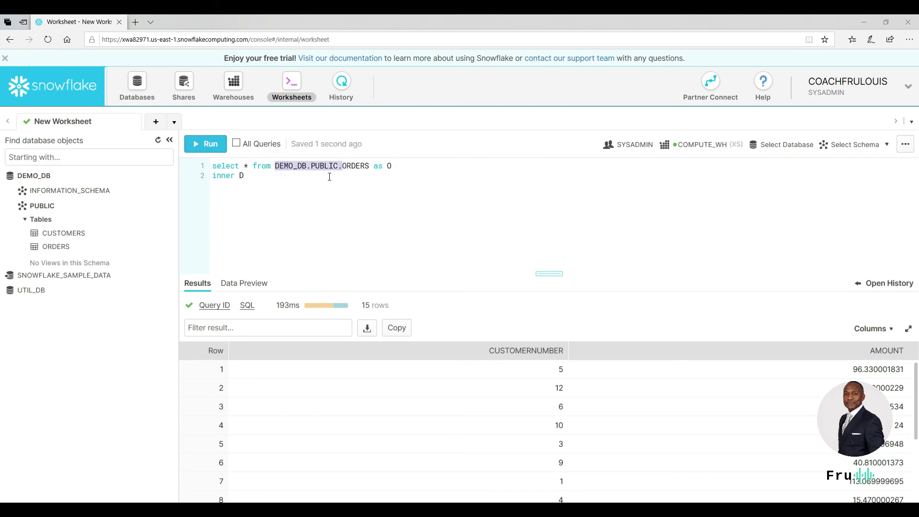
key("ctrl+c")
left_click(312, 180)
key("BackSpace")
key("ctrl+v")
type("CUSTOMER")
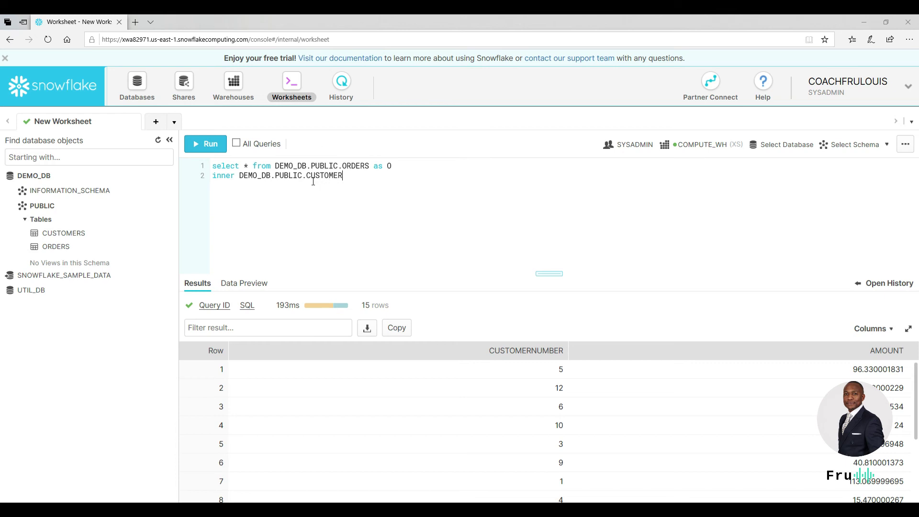
type("S as C")
type("C")
key("Return")
type("ON O.CUSTOMERNUMBER = C.CUSTOMERNUMBER")
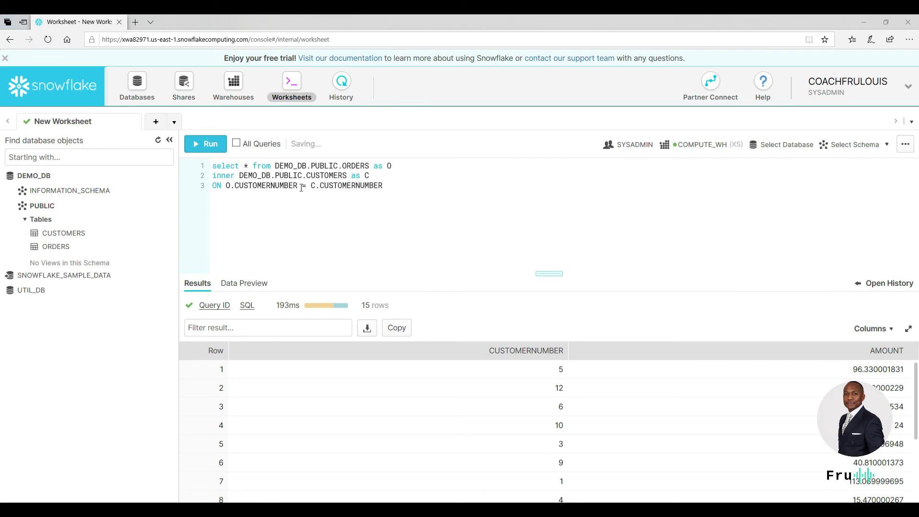
Step: Change the select list to C.*, O.* and run the full query, which fails with a syntax error
left_click(246, 166)
key("BackSpace")
type("C.*")
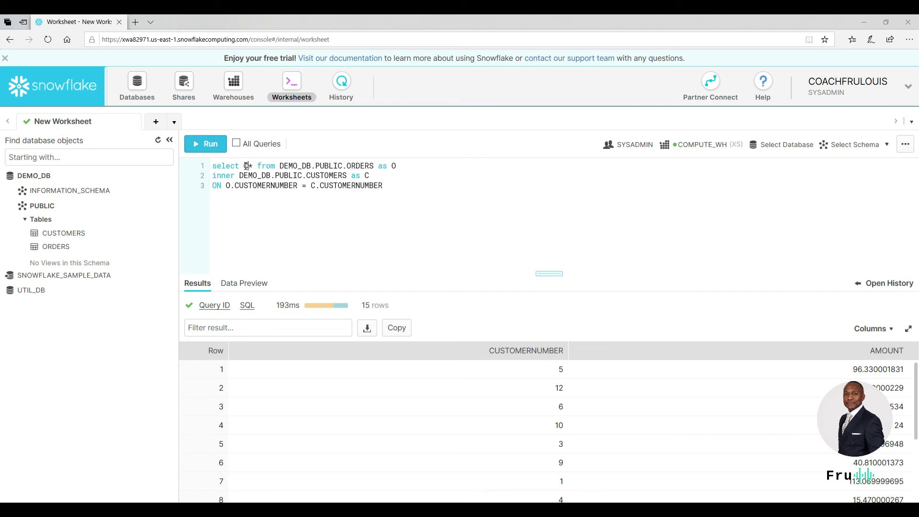
type(", O.*")
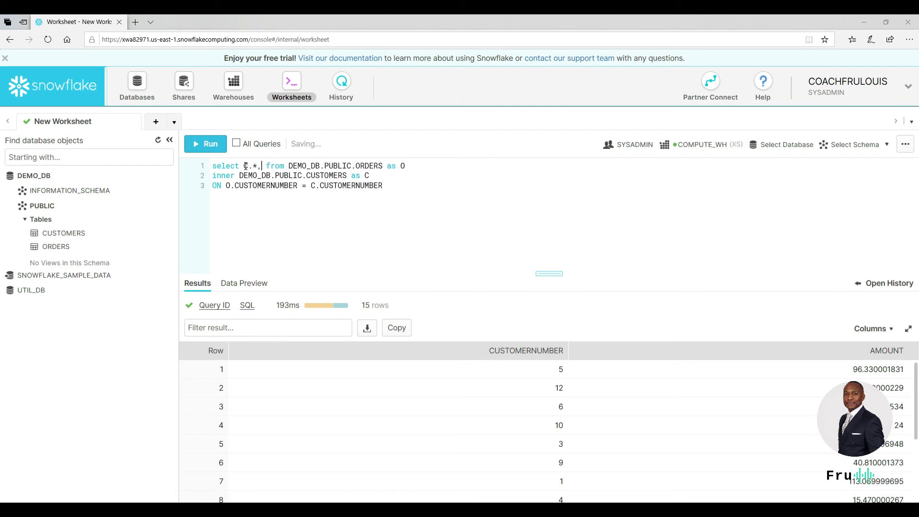
key("ctrl+a")
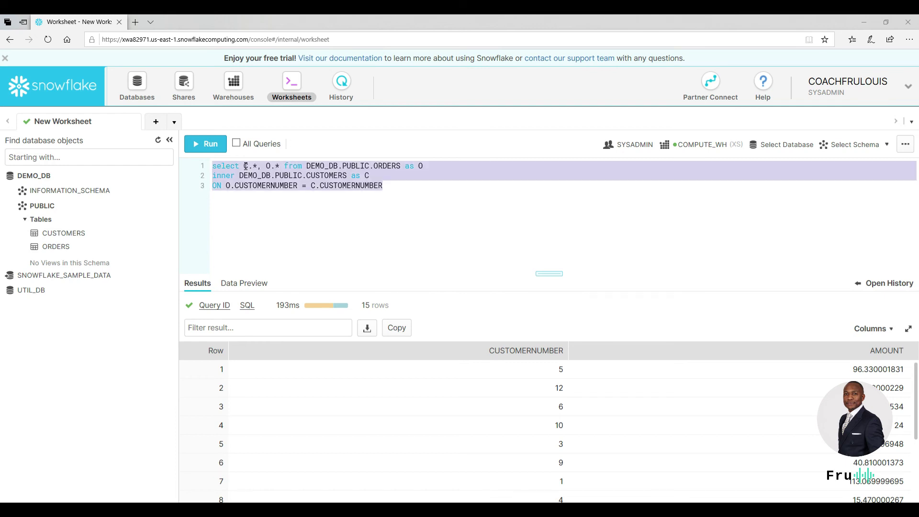
left_click(204, 143)
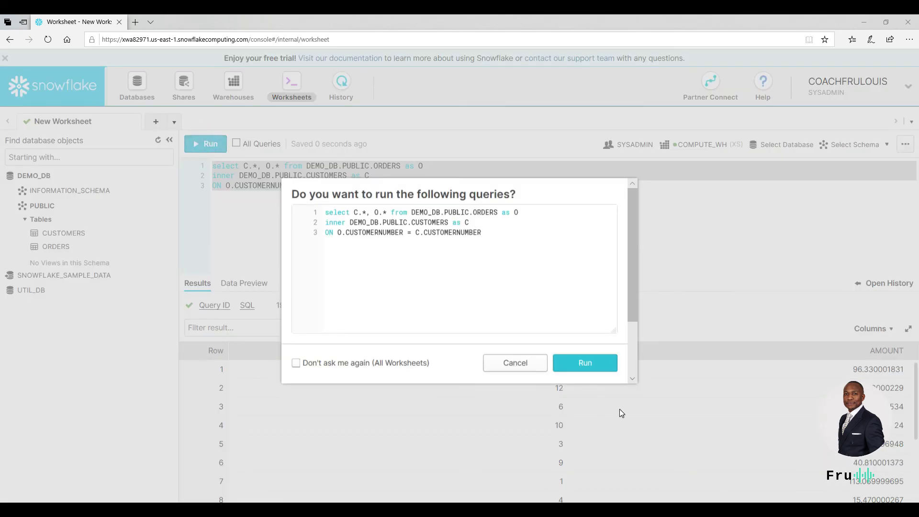
left_click(596, 363)
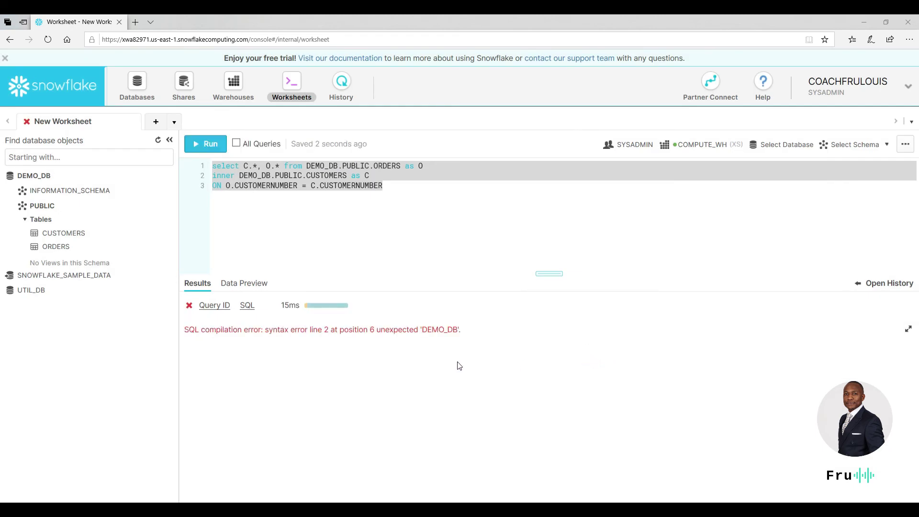
left_click(417, 333)
Step: Read the compilation error, add the missing JOIN keyword, and rerun the query
left_click(418, 332)
left_click(399, 177)
left_click(383, 208)
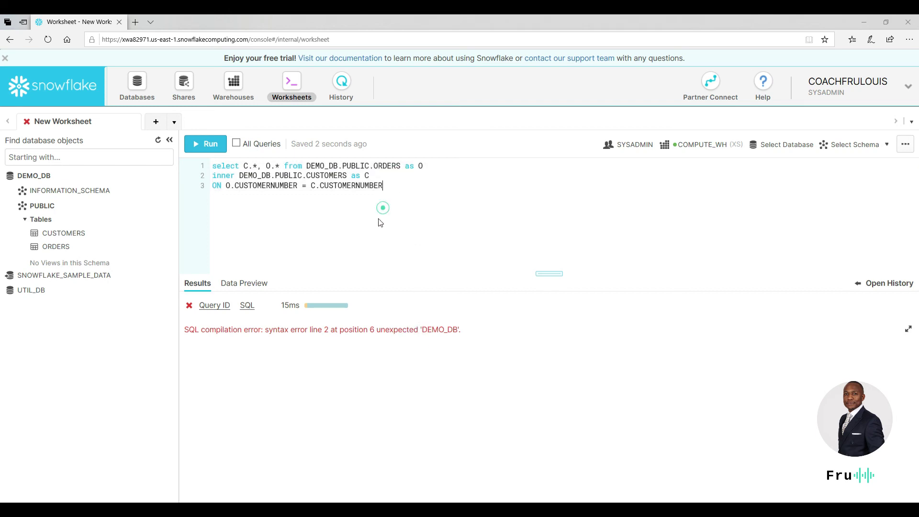
left_click_drag(194, 326, 390, 332)
left_click(389, 334)
left_click(238, 176)
type("JOIN")
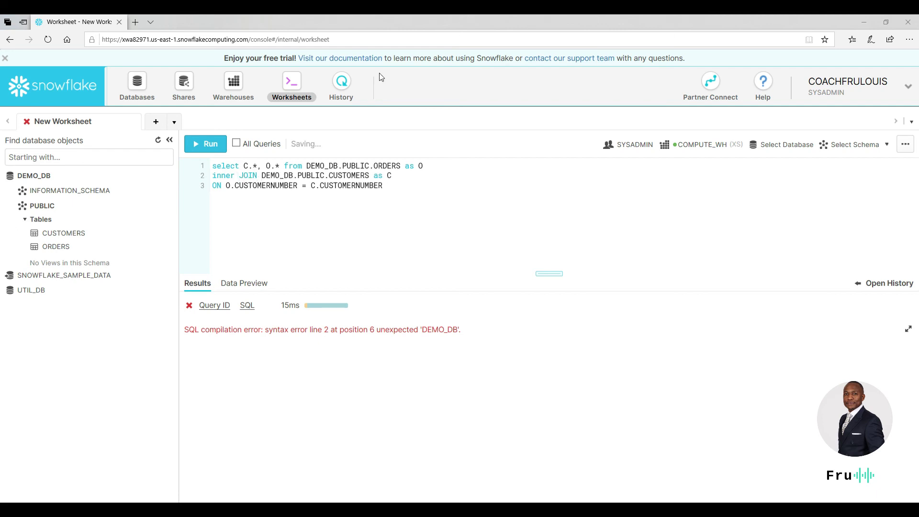
left_click(216, 145)
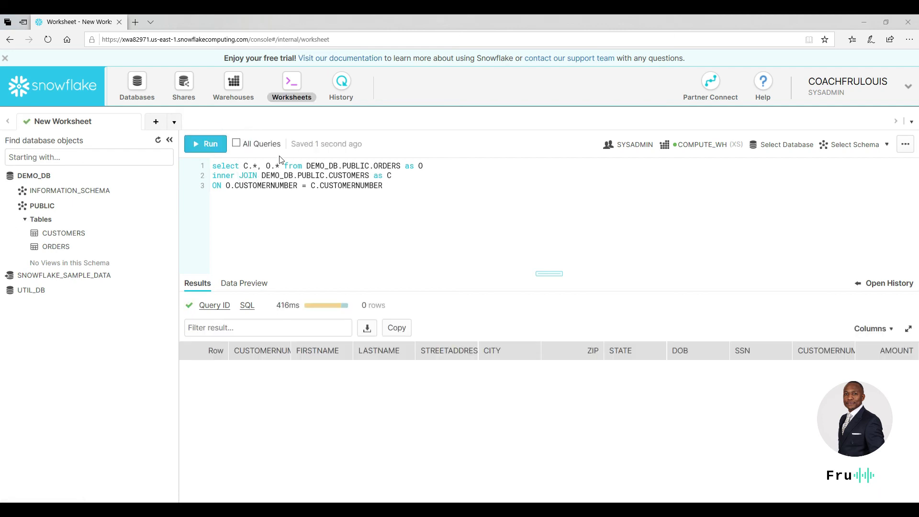
Step: Replace inner with LEFT and run it, reviewing 15 order rows with NULL customer columns
left_click(345, 223)
double_click(235, 176)
type("LEFT")
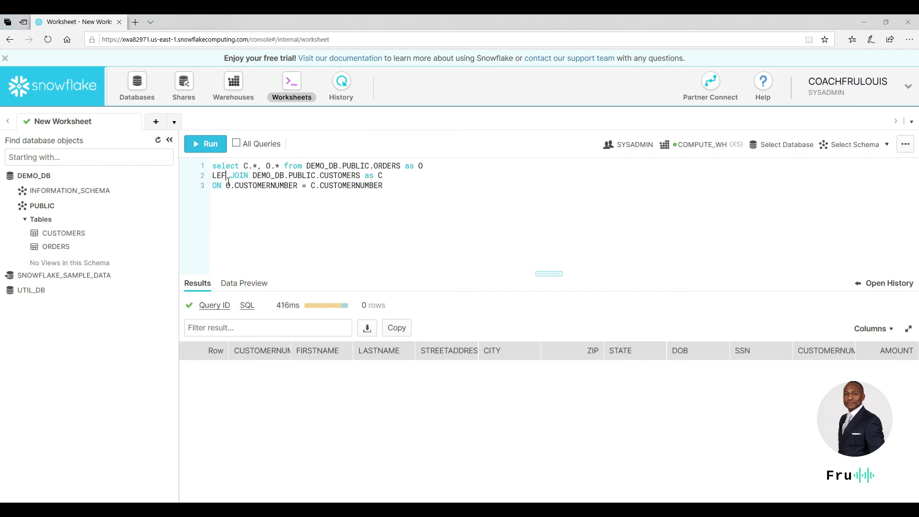
left_click(197, 143)
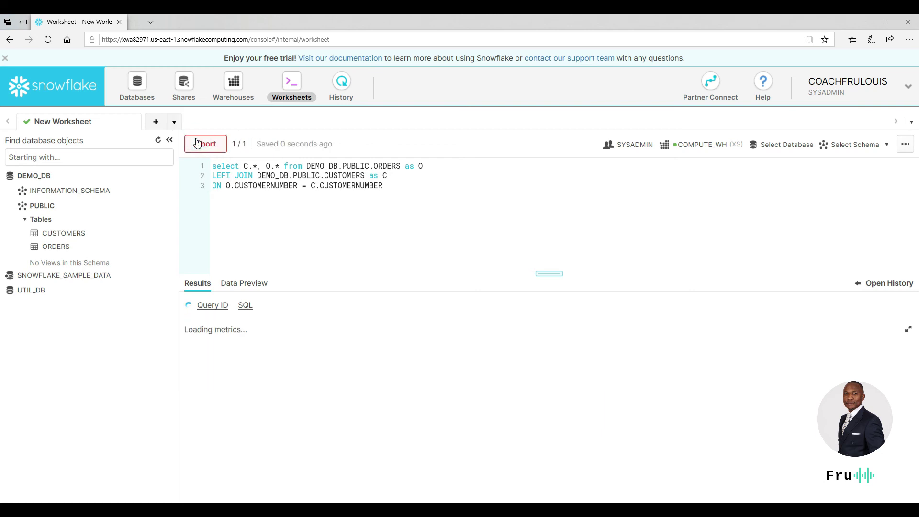
scroll(285, 383, "down", 3)
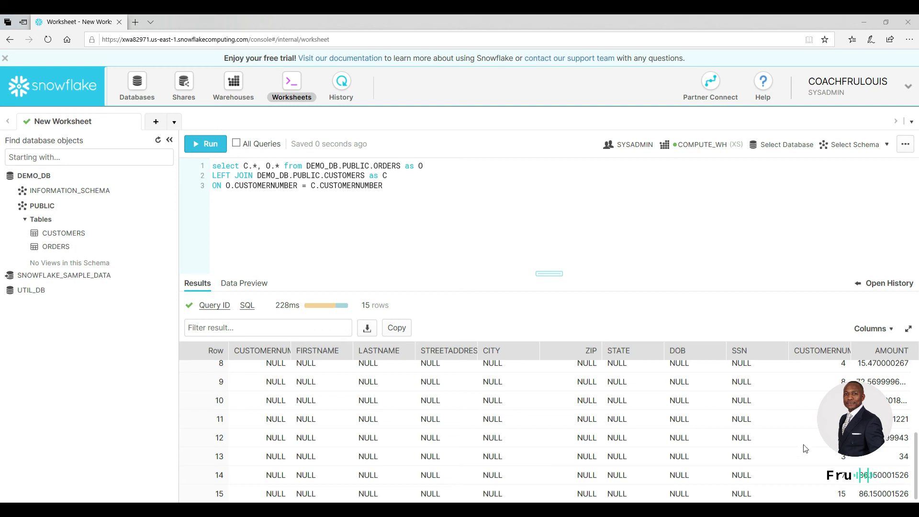
scroll(807, 449, "up", 3)
scroll(808, 448, "down", 3)
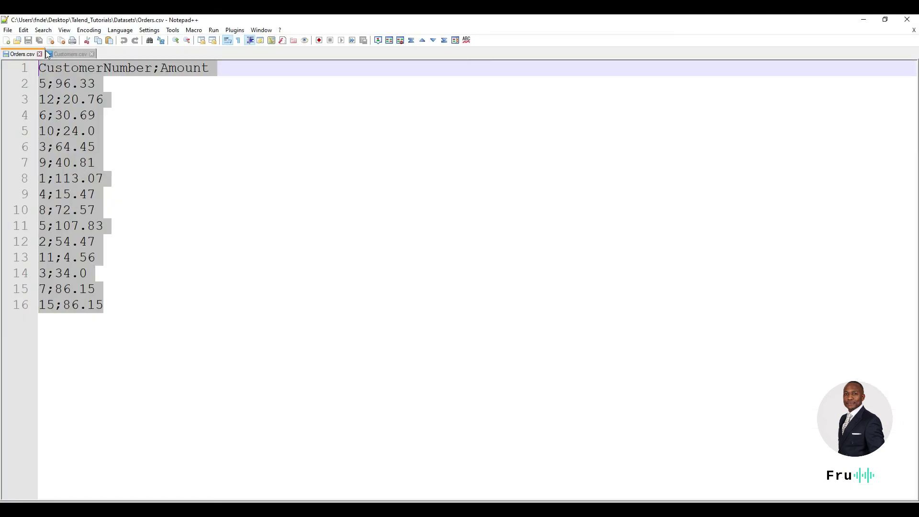
Step: Compare the Customers.csv and Orders.csv source files in Notepad++, then close Notepad++
left_click(65, 52)
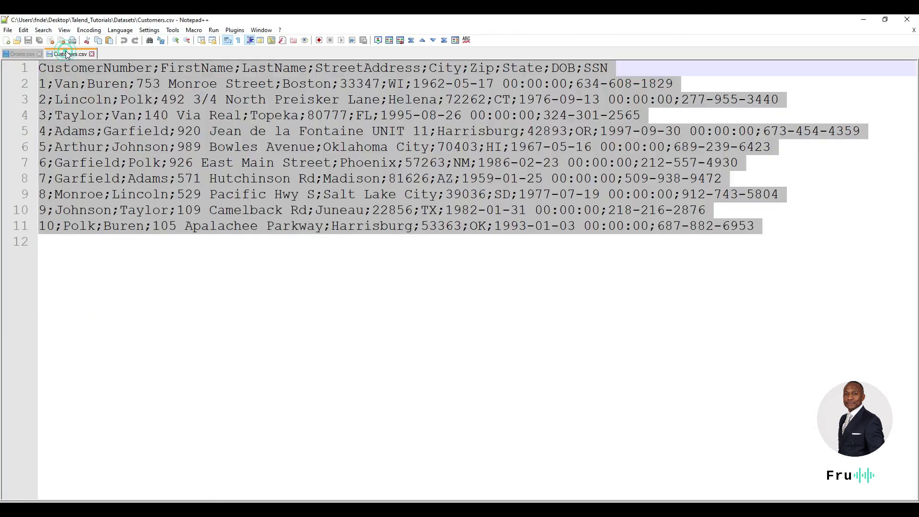
left_click(45, 84)
left_click(26, 54)
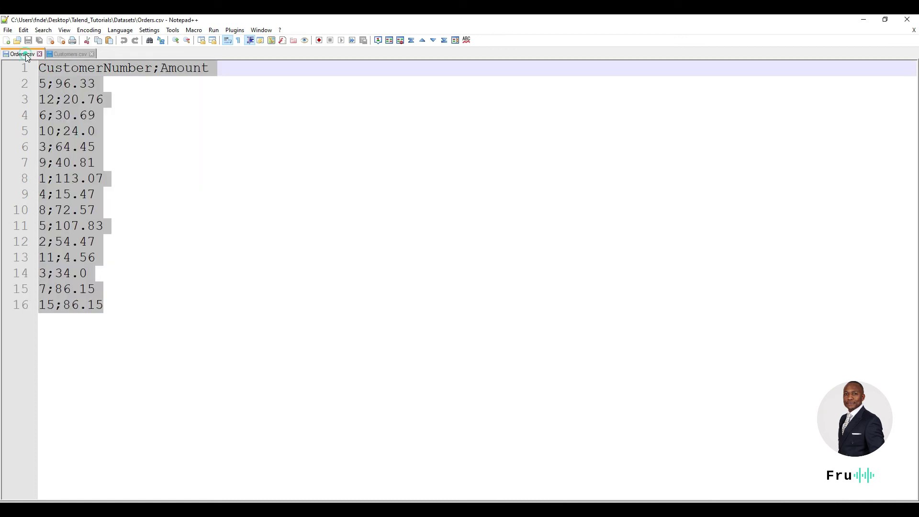
left_click(63, 54)
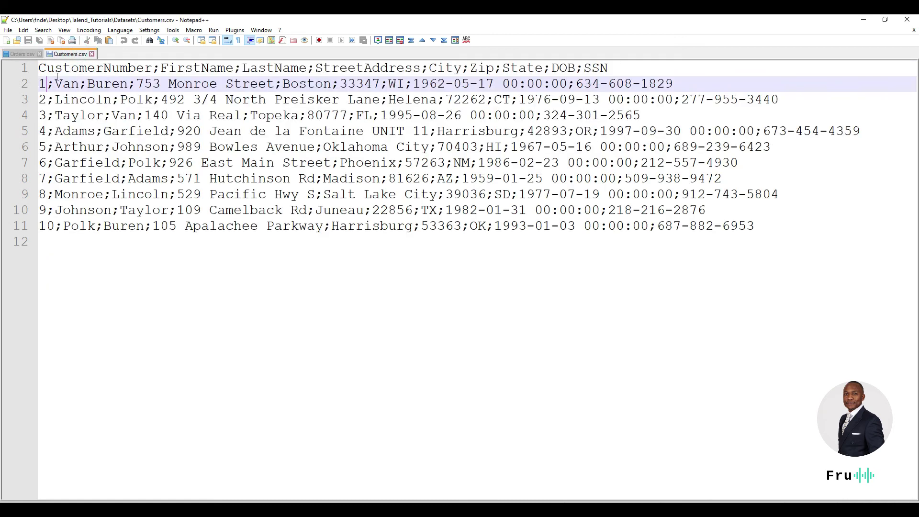
left_click(11, 53)
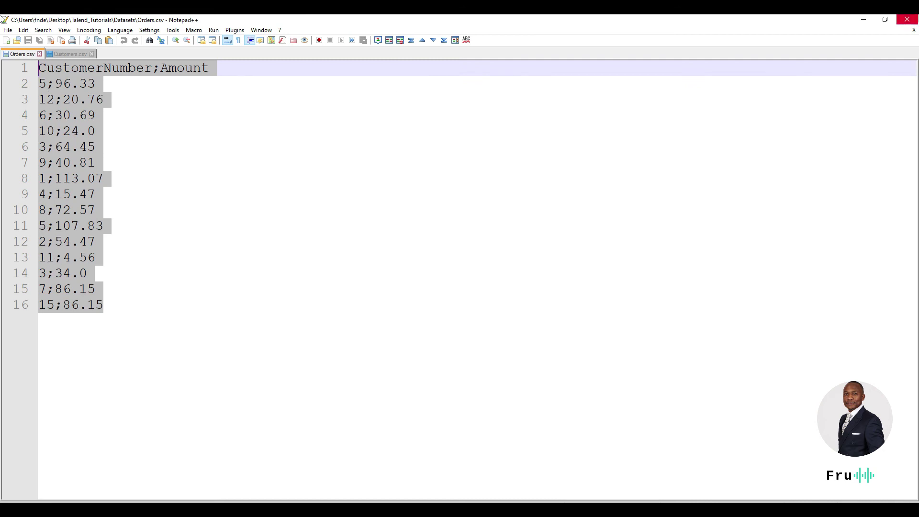
left_click(908, 19)
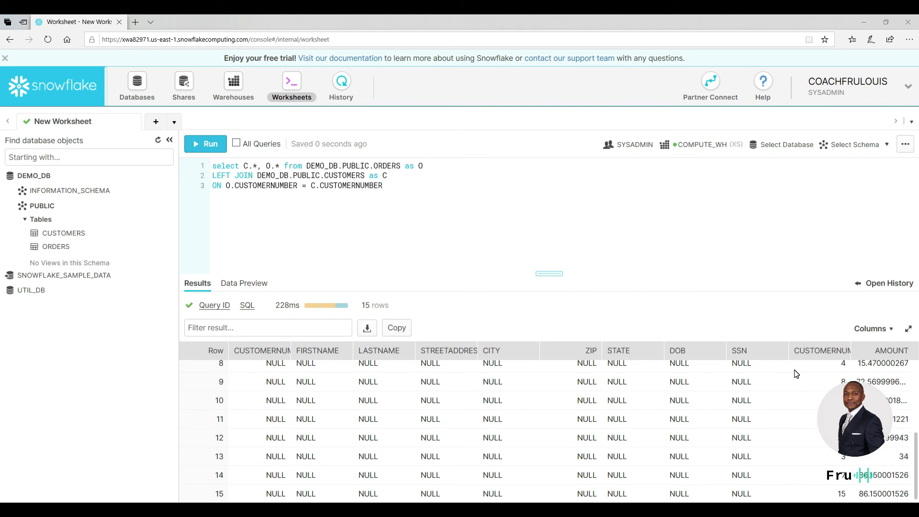
left_click(779, 510)
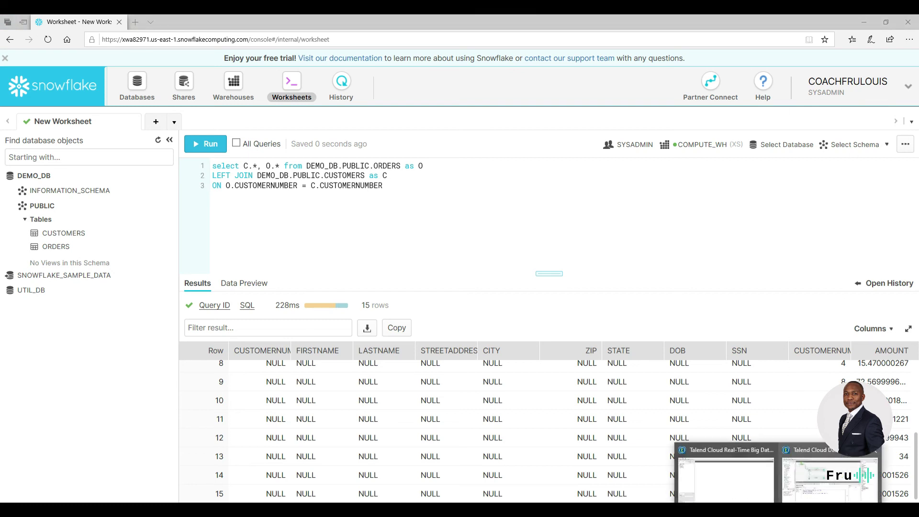
left_click(590, 290)
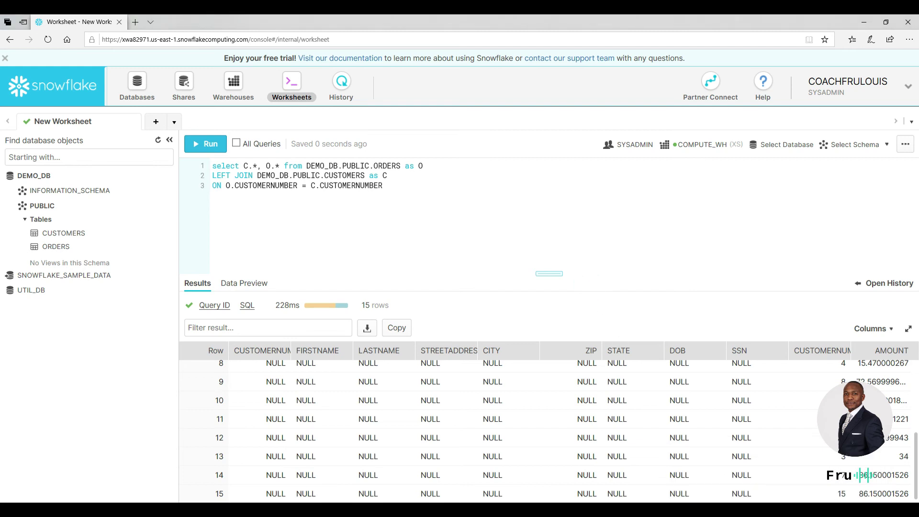
left_click(778, 510)
left_click(831, 479)
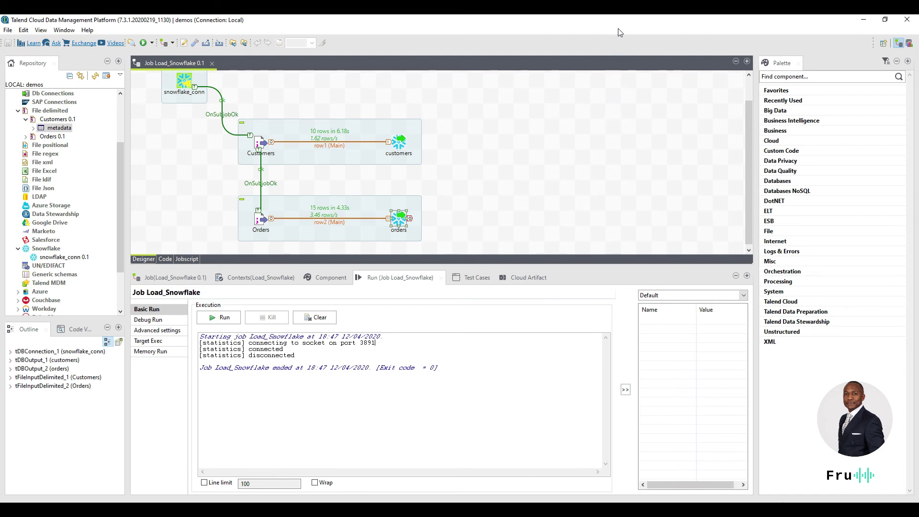
left_click(864, 19)
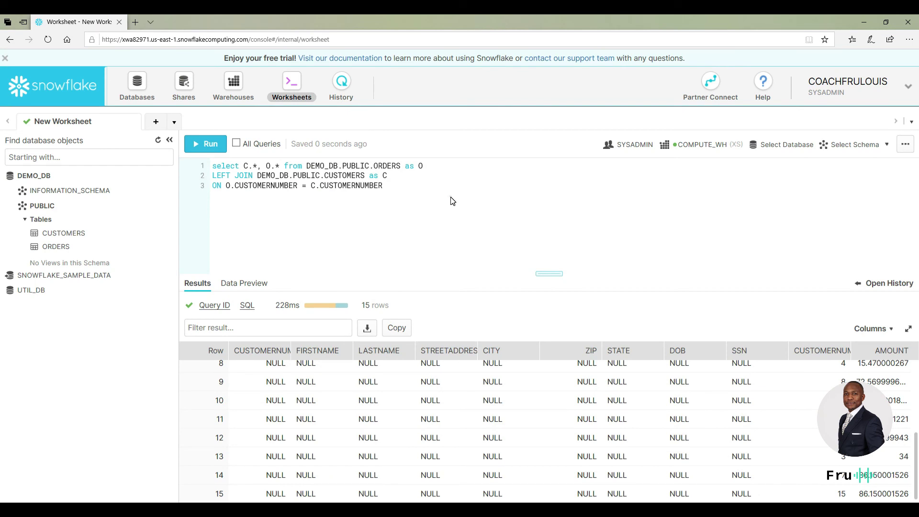
key("ctrl+a")
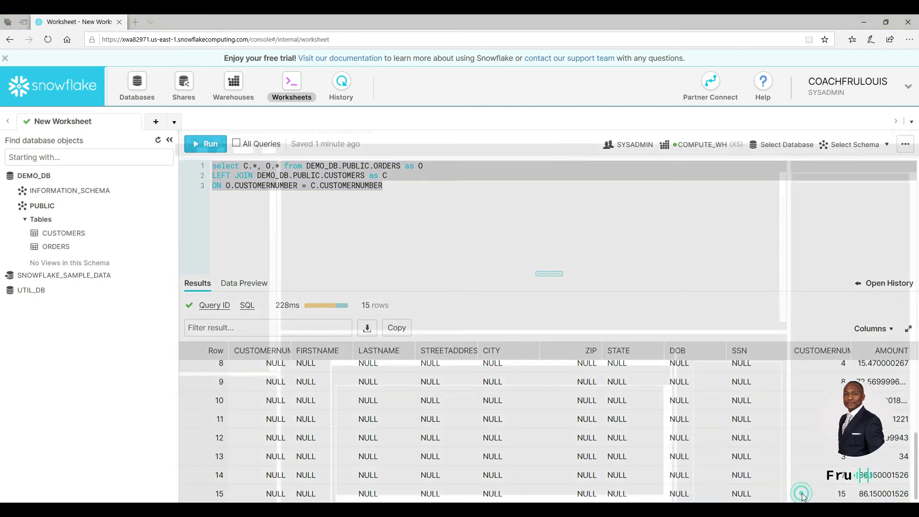
left_click(727, 390)
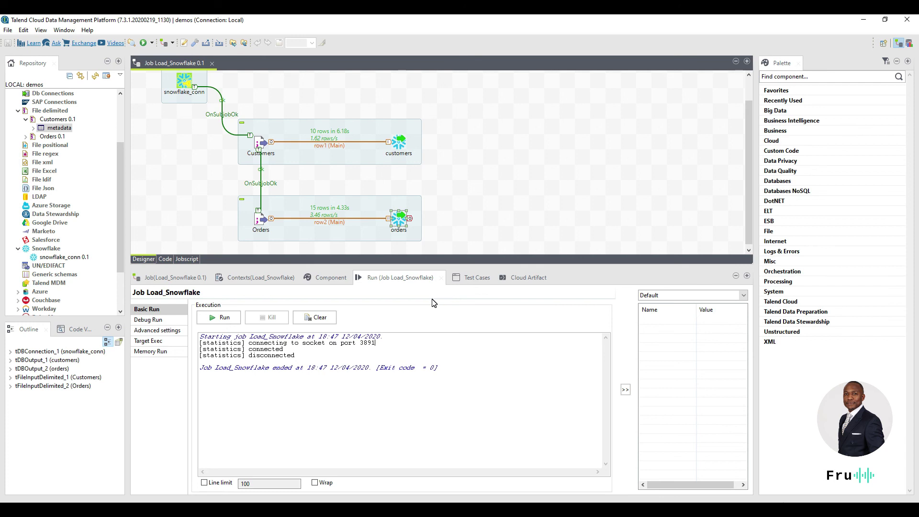
left_click(864, 20)
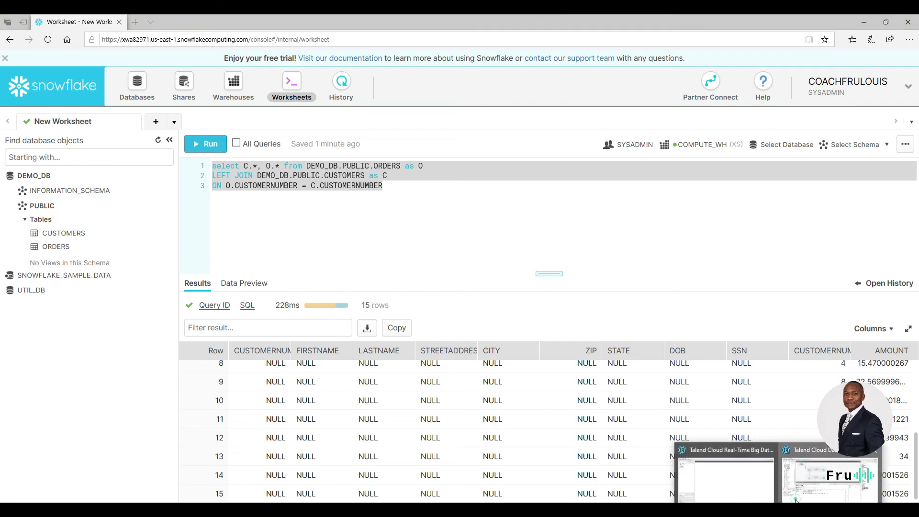
key("alt+Tab")
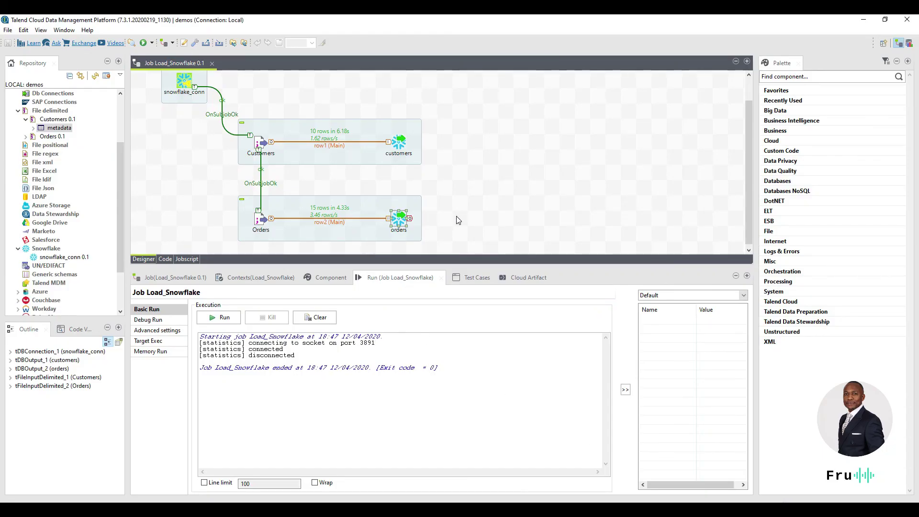
left_click(864, 20)
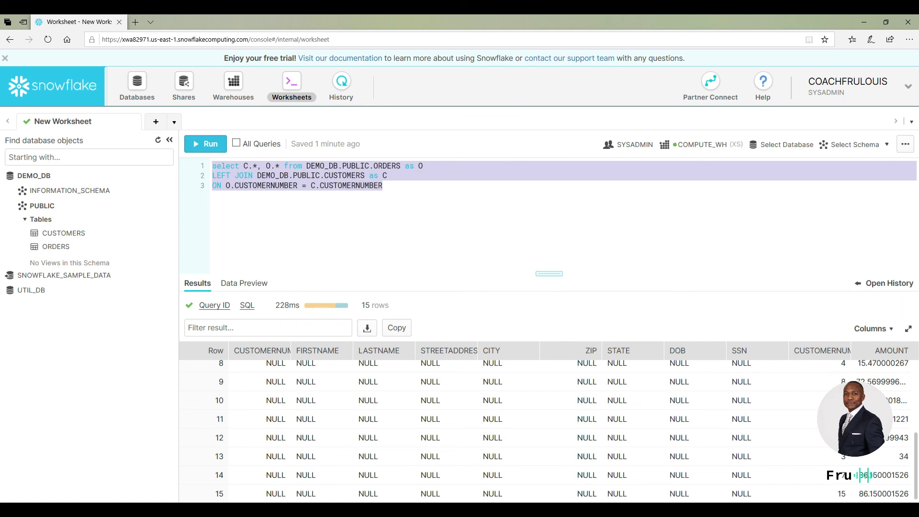
Step: Show the History page with the Talend PUT, COPY INTO, INSERT and join queries
left_click(844, 475)
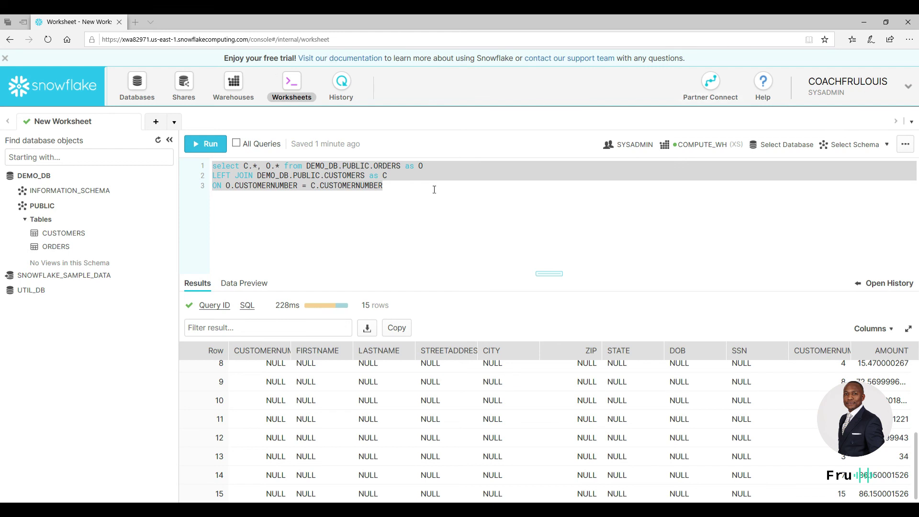
left_click(408, 187)
left_click(330, 87)
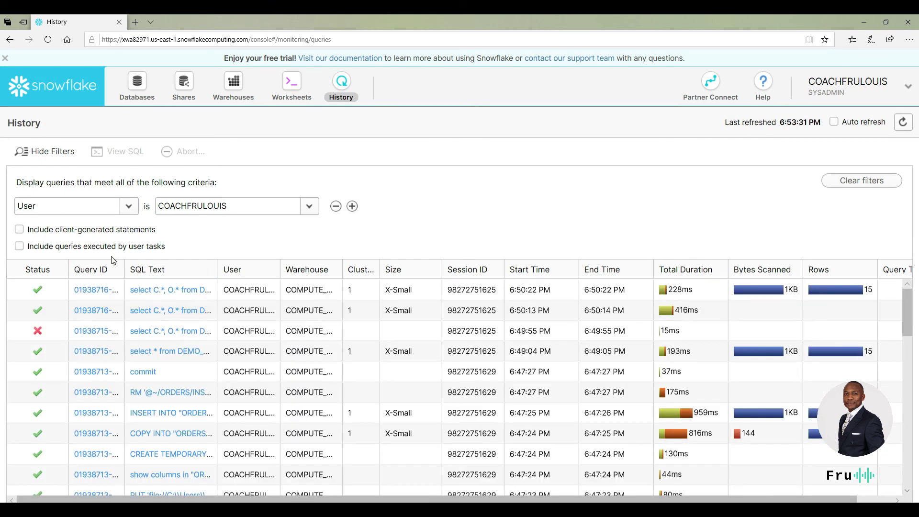
Step: Scan the query history list, then go to the Warehouses page listing COMPUTE_WH
scroll(301, 373, "down", 5)
scroll(301, 373, "up", 10)
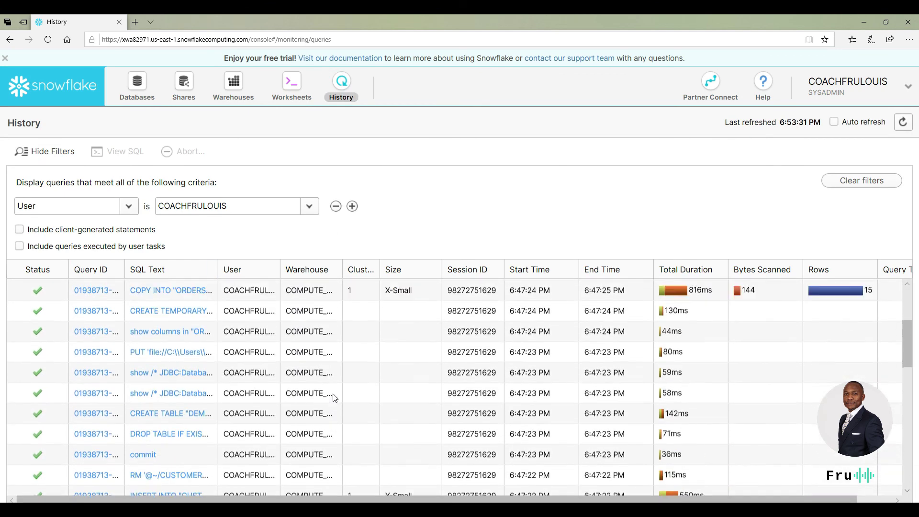
scroll(405, 369, "down", 5)
scroll(405, 372, "up", 5)
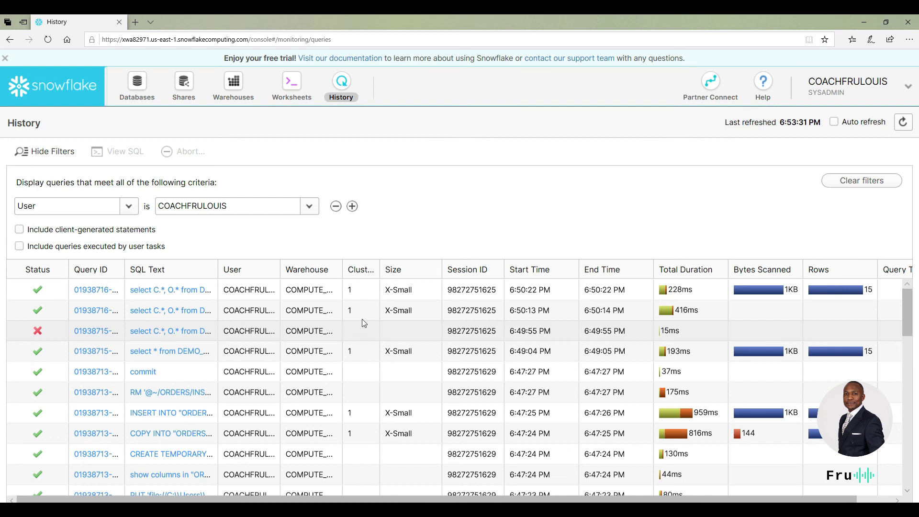
left_click(241, 103)
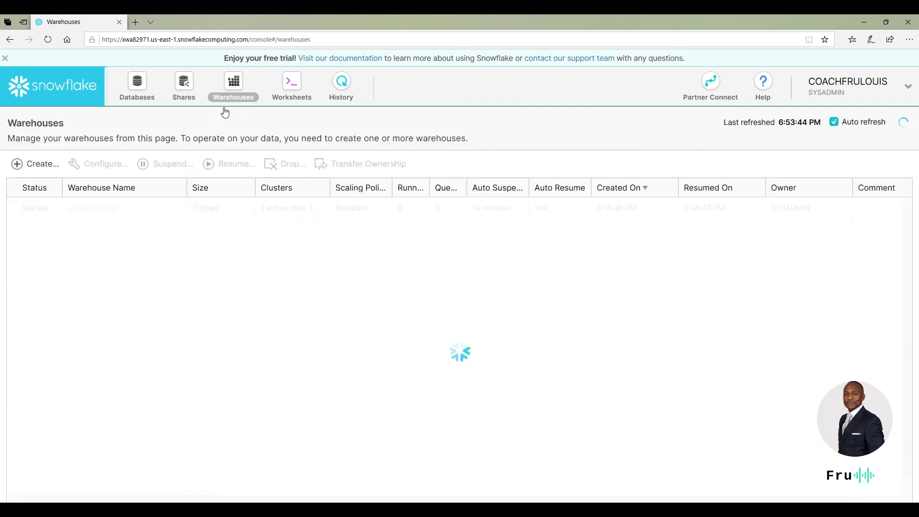